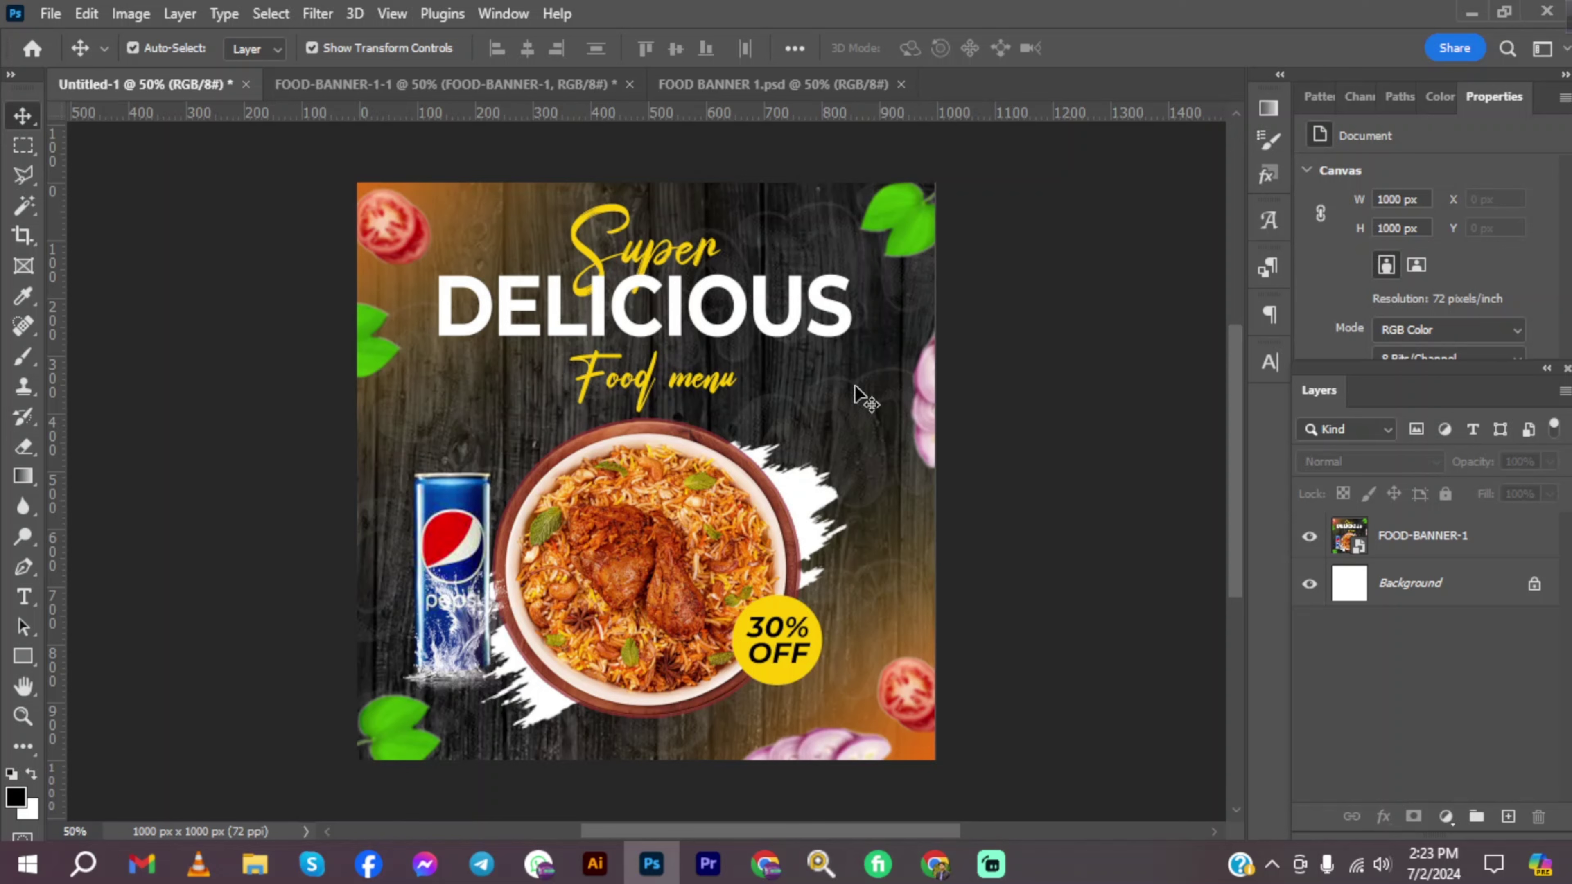
Delete the FOOD-BANNER-1 image layer from the untitled document.
{"action": "left_click_drag", "start_coordinate": [778, 423], "coordinate": [775, 412]}
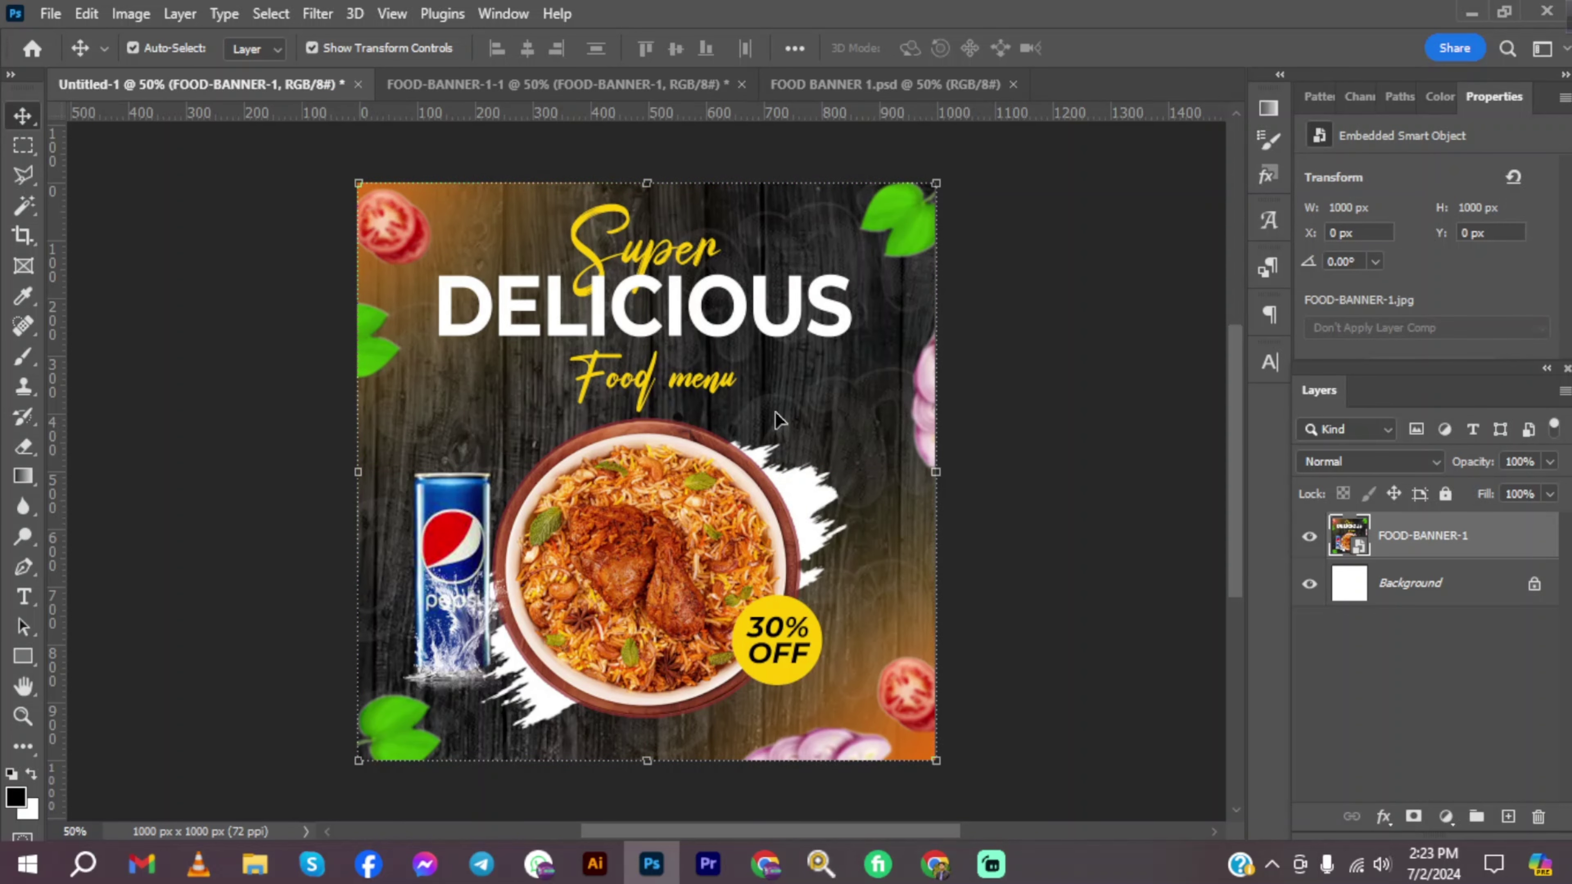
{"action": "key", "text": "Delete"}
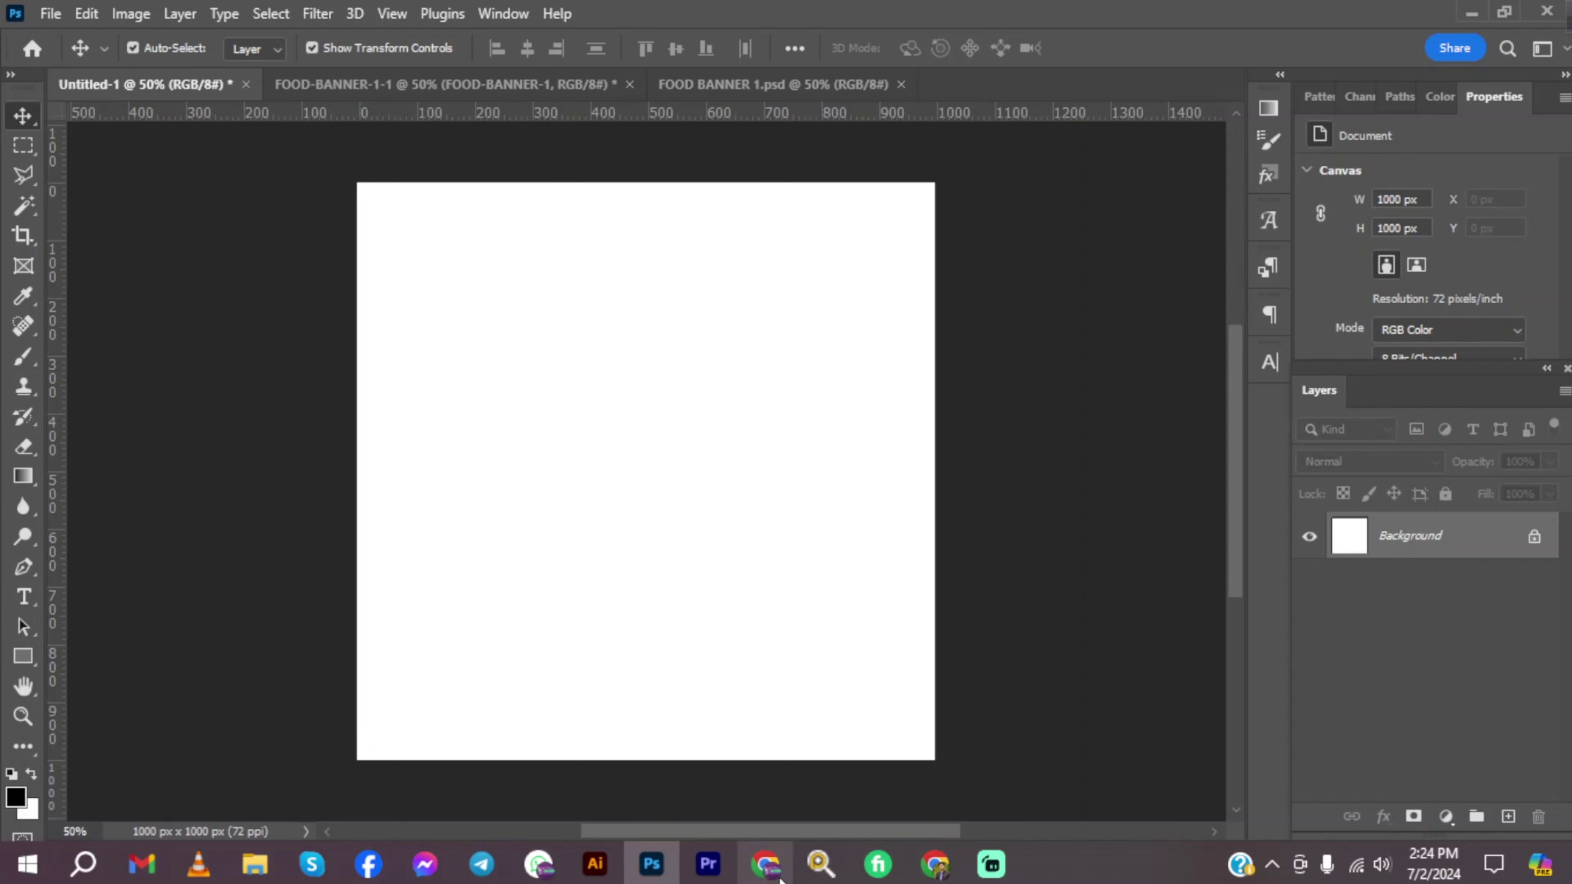
Bring a dark wood plank image into the untitled document and shift it to X about -237 px so it spans the canvas.
{"action": "left_click", "coordinate": [50, 17]}
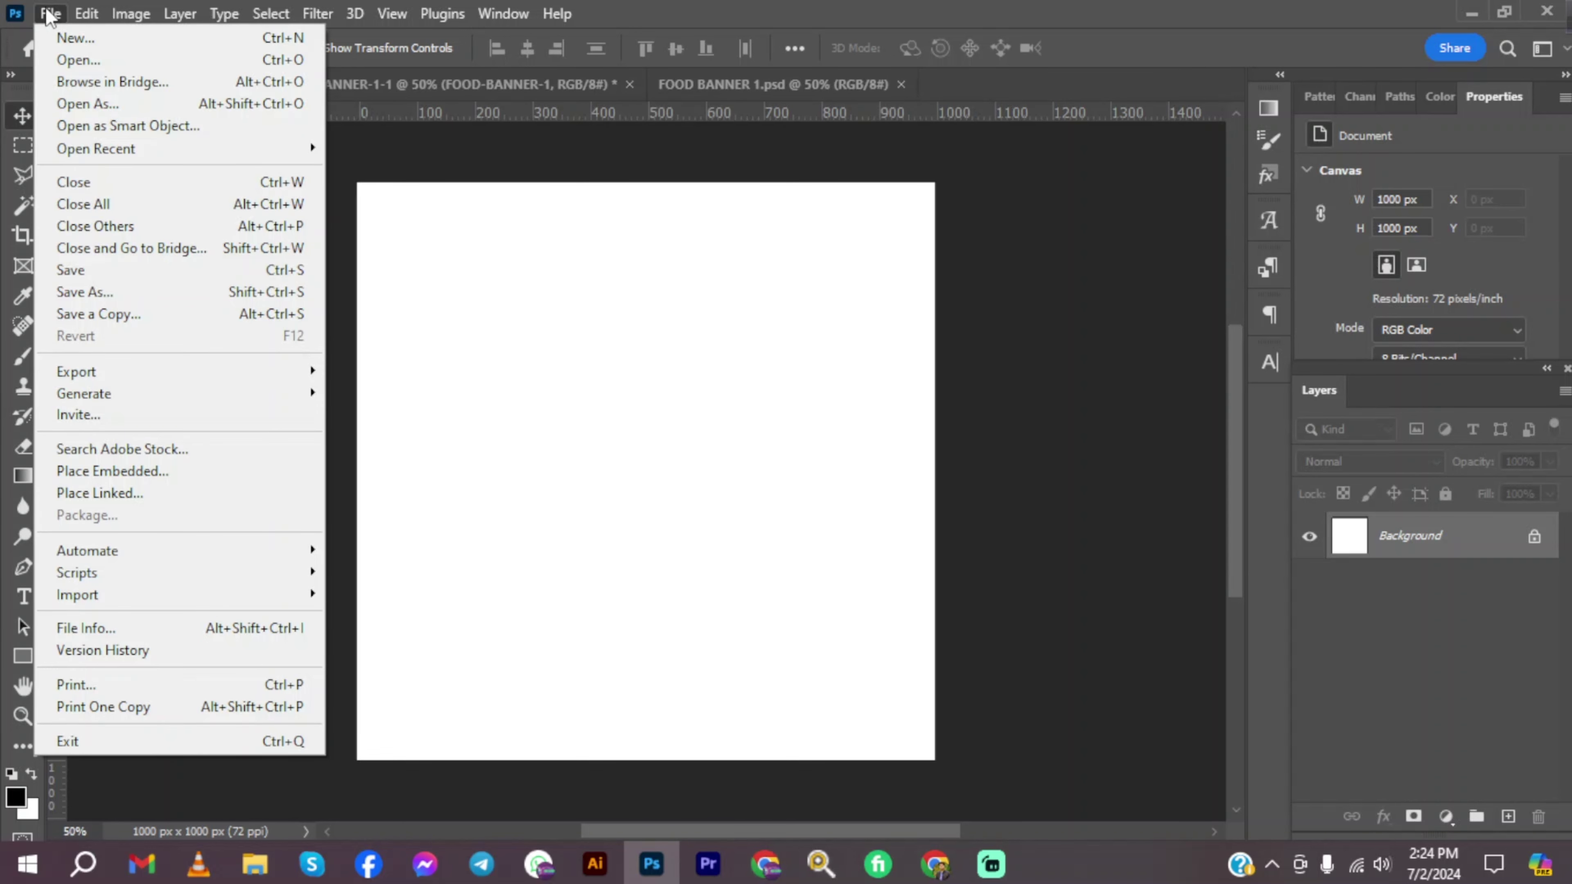
{"action": "left_click", "coordinate": [107, 101]}
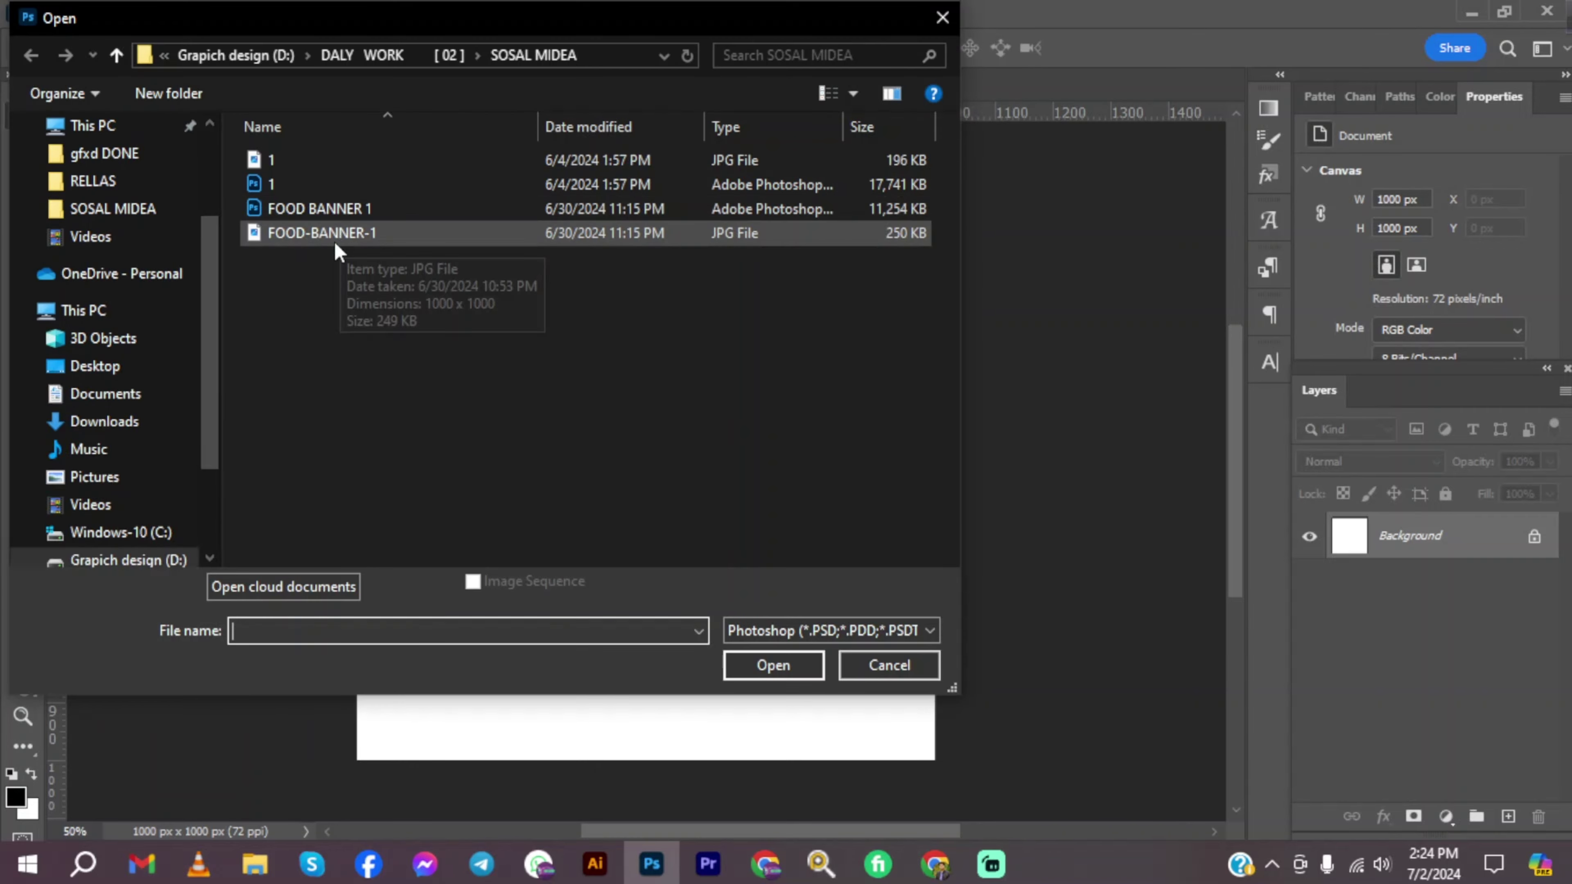
{"action": "left_click", "coordinate": [115, 200]}
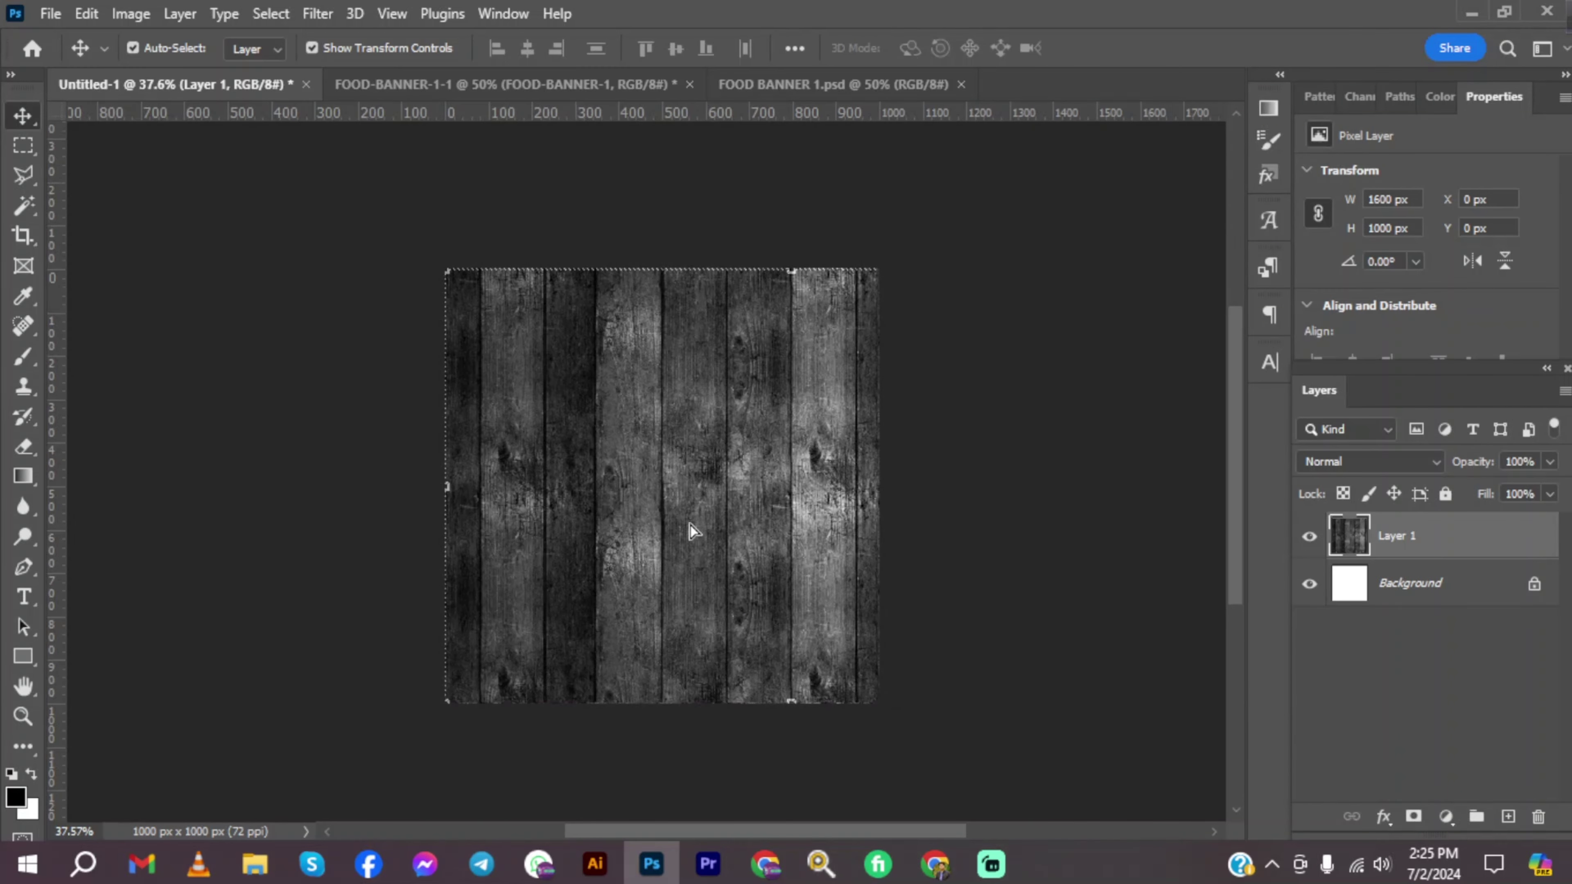
{"action": "left_click_drag", "start_coordinate": [691, 525], "coordinate": [594, 531]}
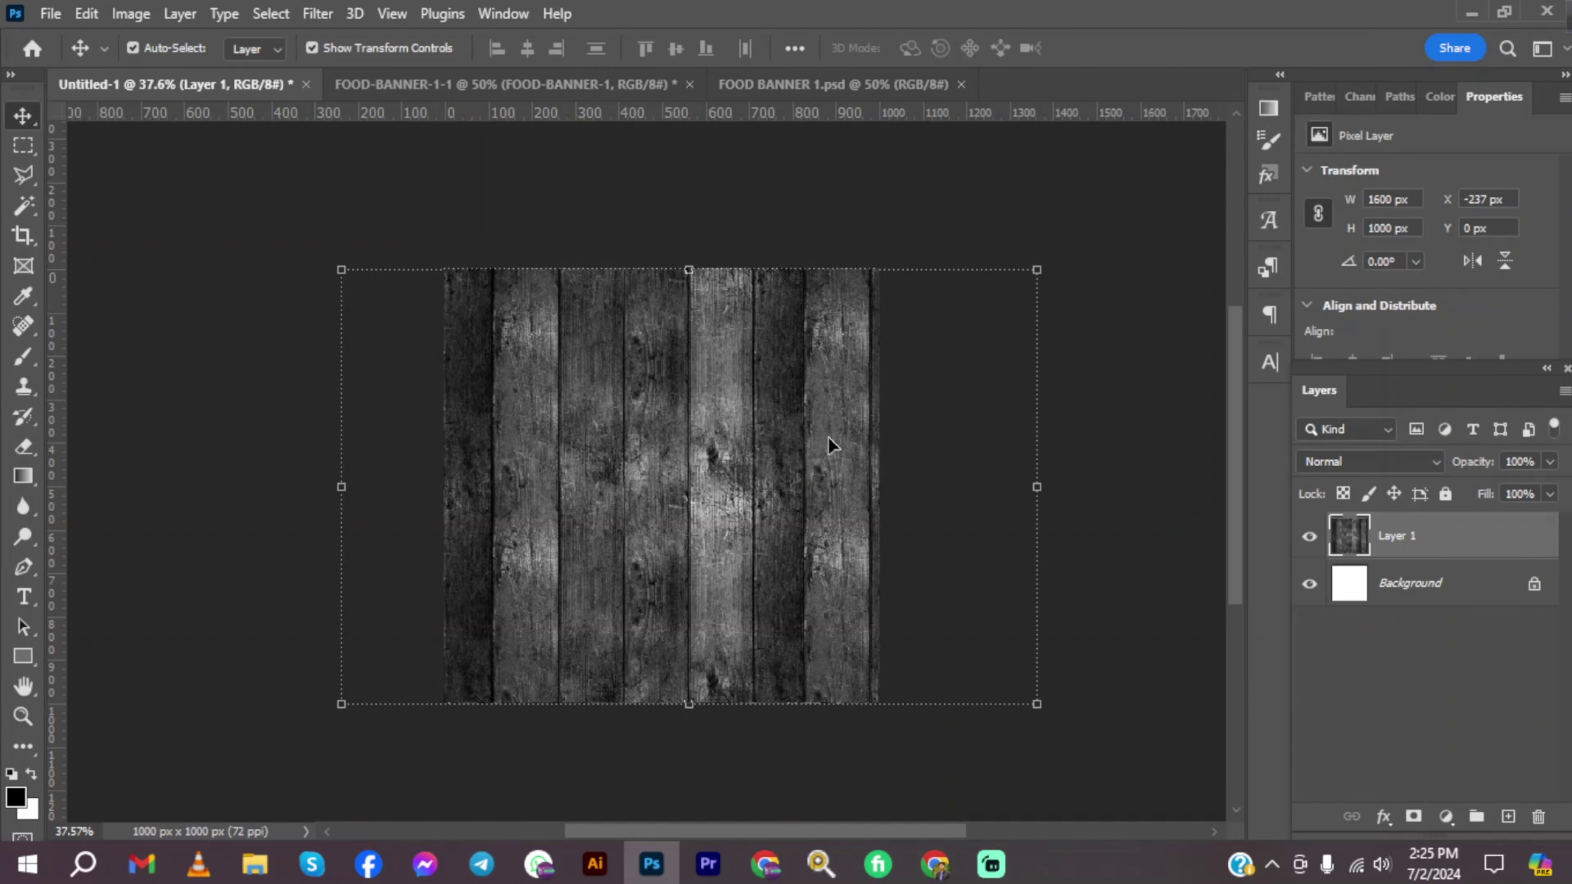
{"action": "left_click", "coordinate": [217, 248]}
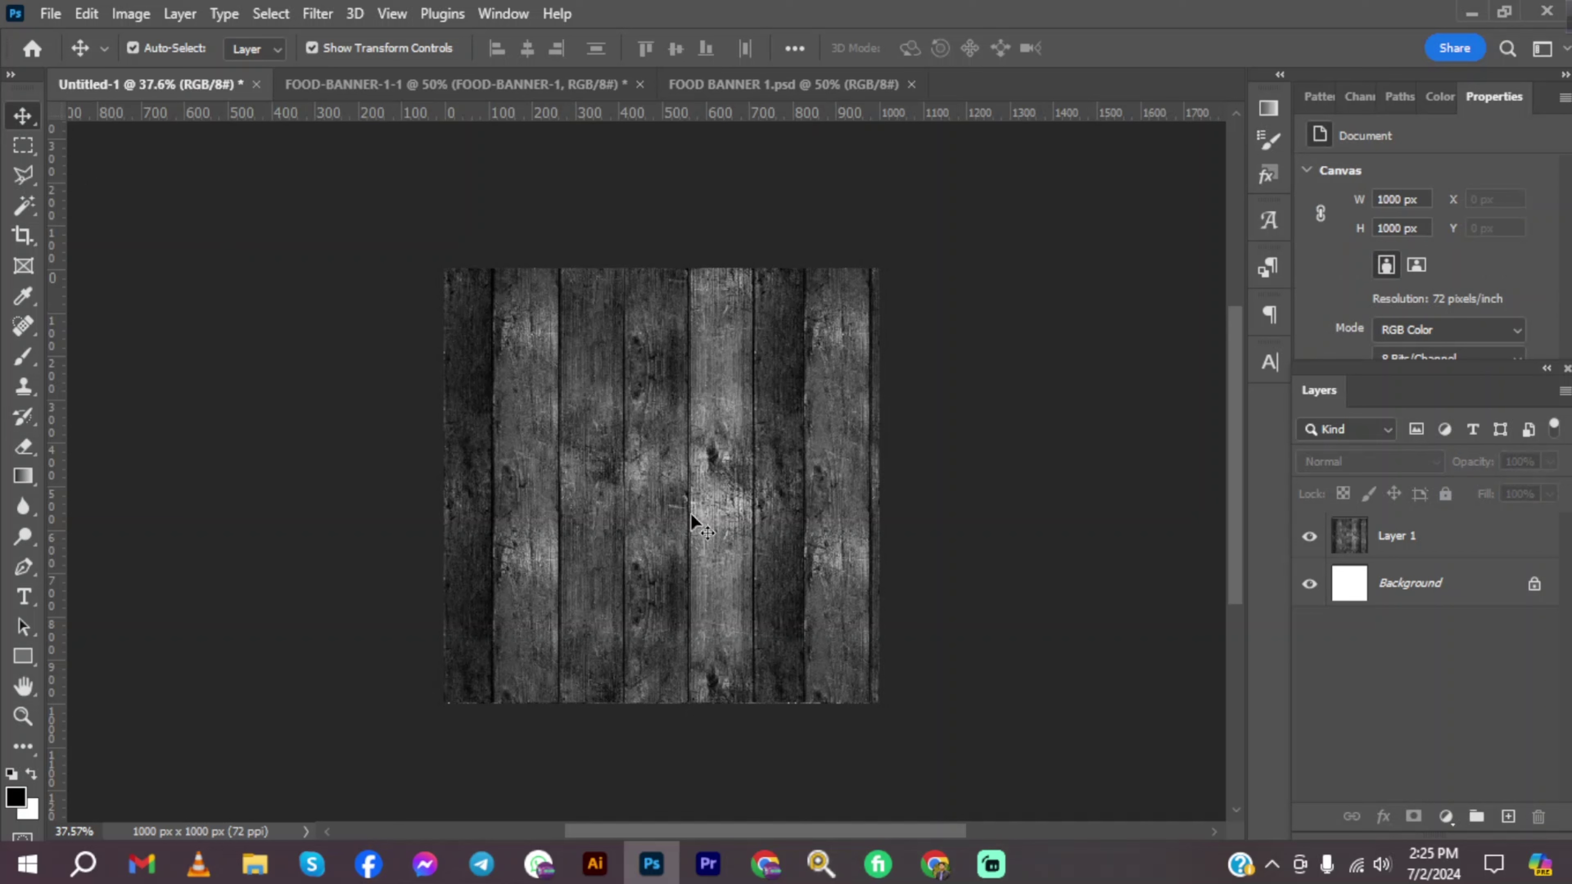
{"action": "left_click", "coordinate": [628, 547]}
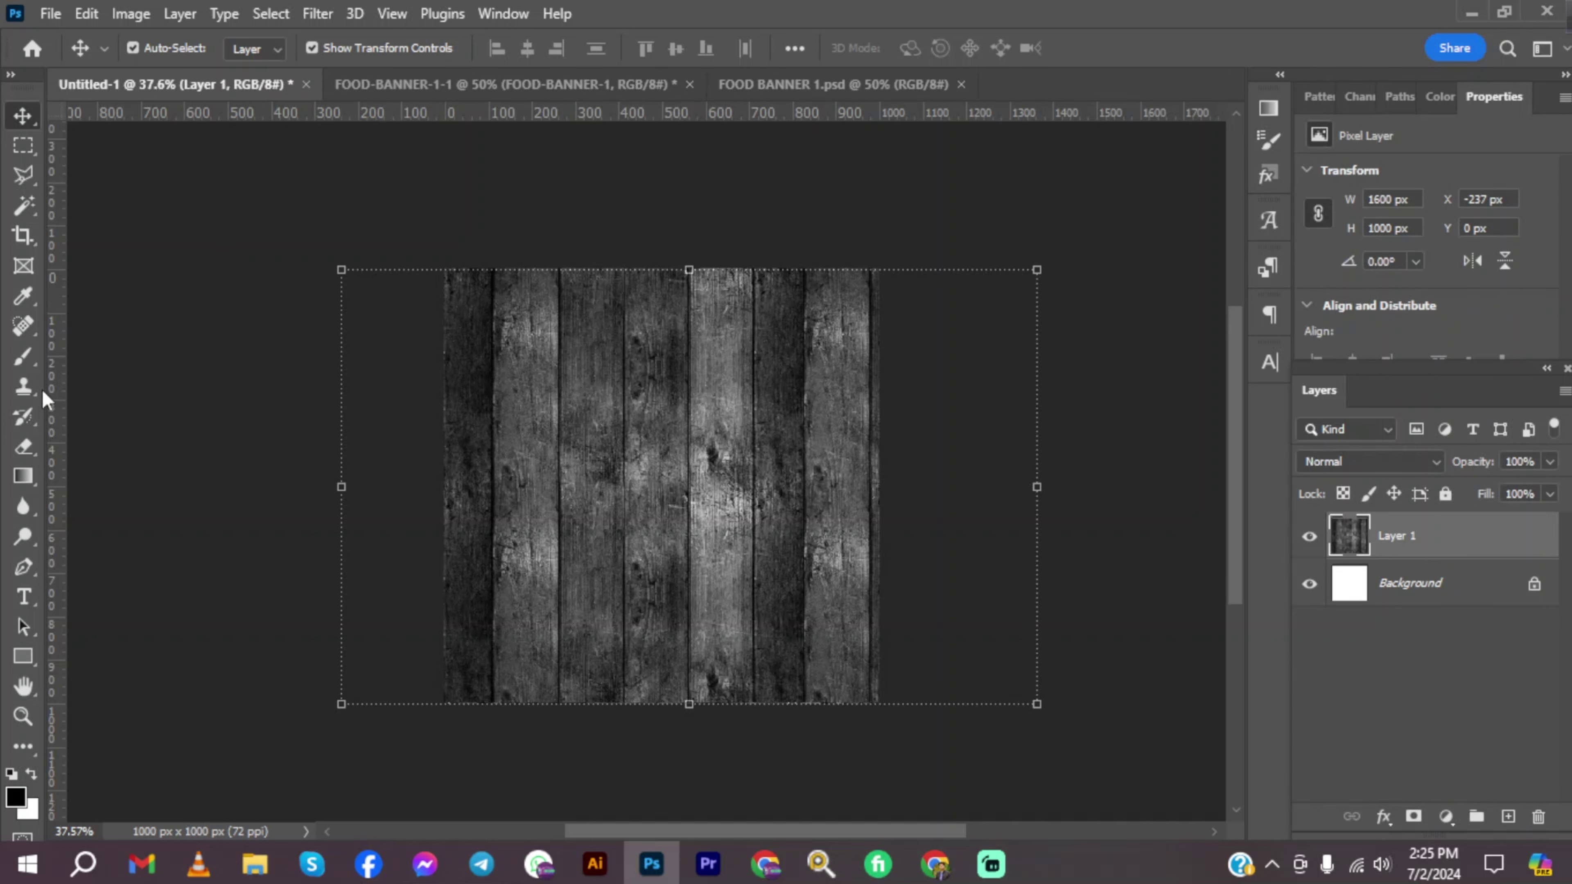
Choose the Brush tool and set the foreground colour to a vivid orange.
{"action": "left_click", "coordinate": [23, 361]}
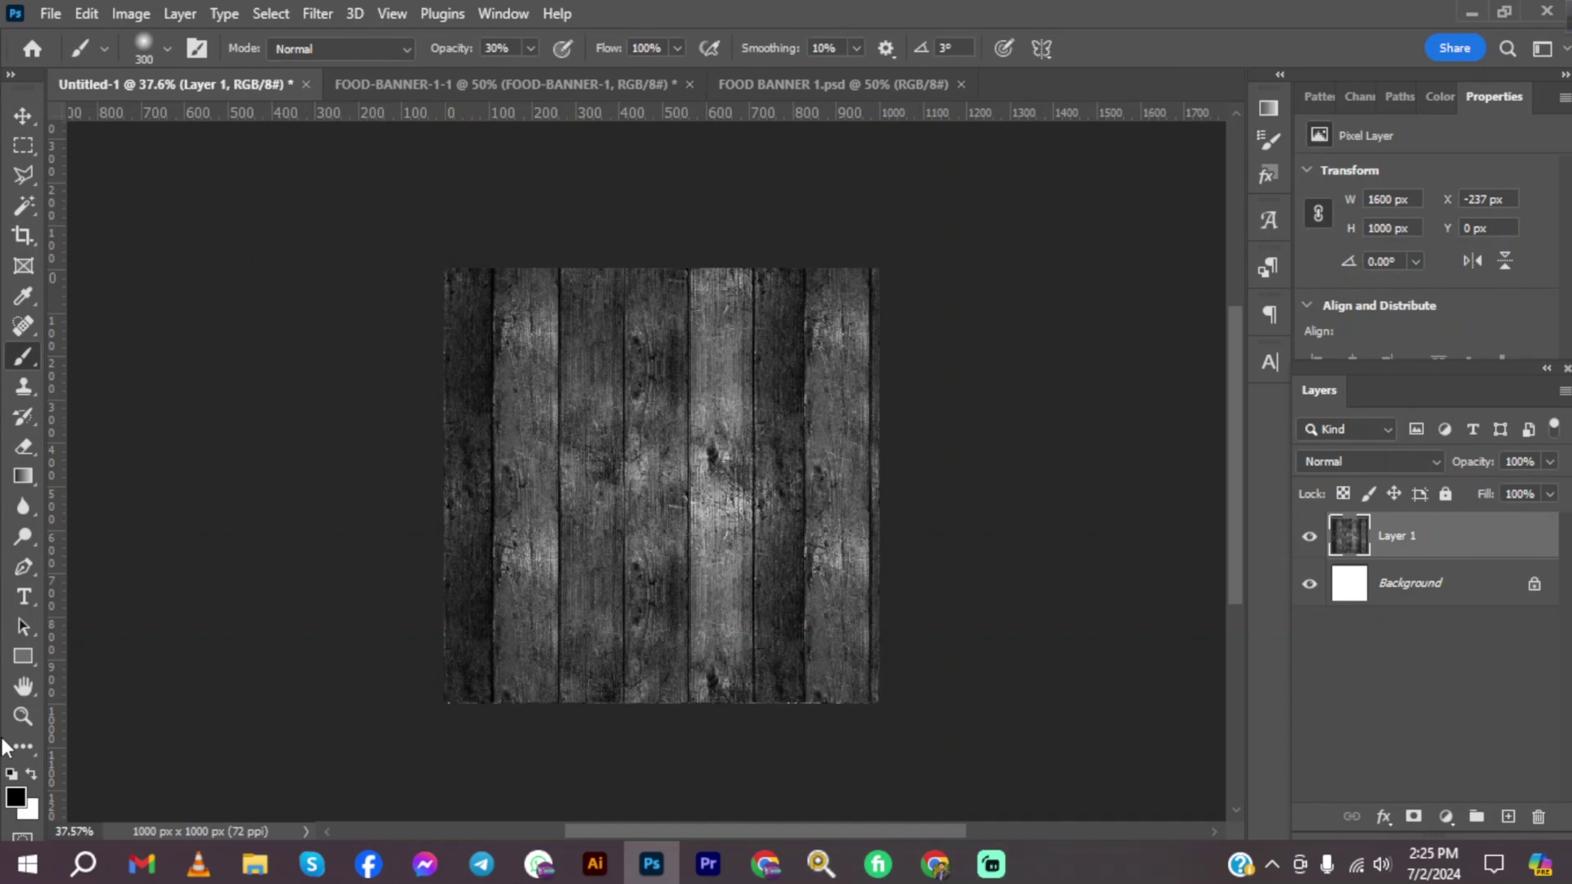
{"action": "left_click", "coordinate": [17, 799]}
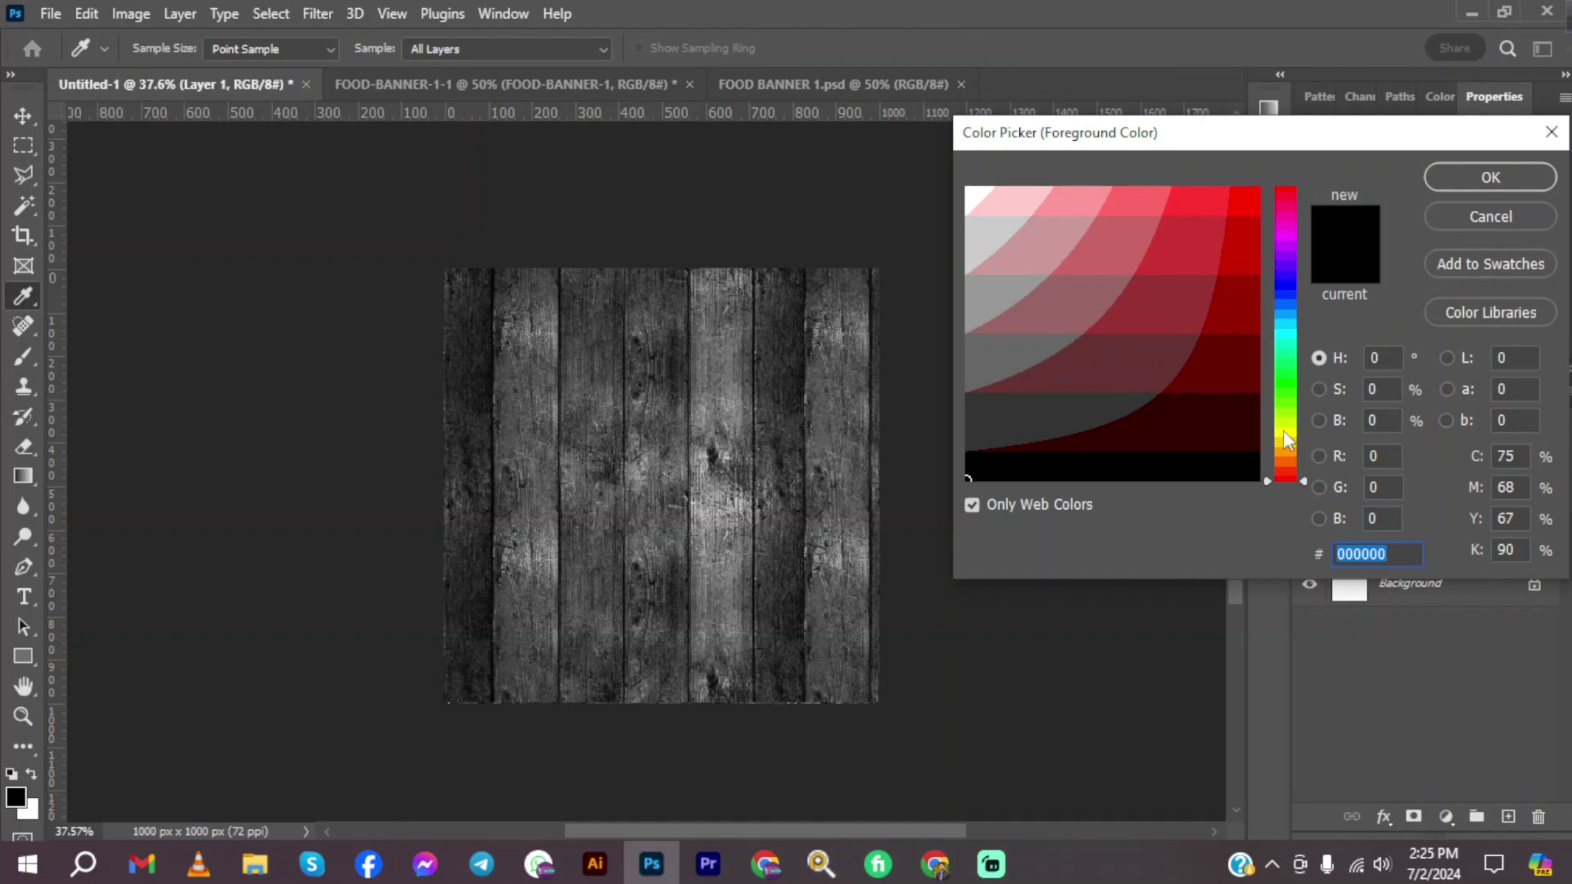
{"action": "left_click", "coordinate": [1289, 461]}
{"action": "left_click", "coordinate": [1259, 187]}
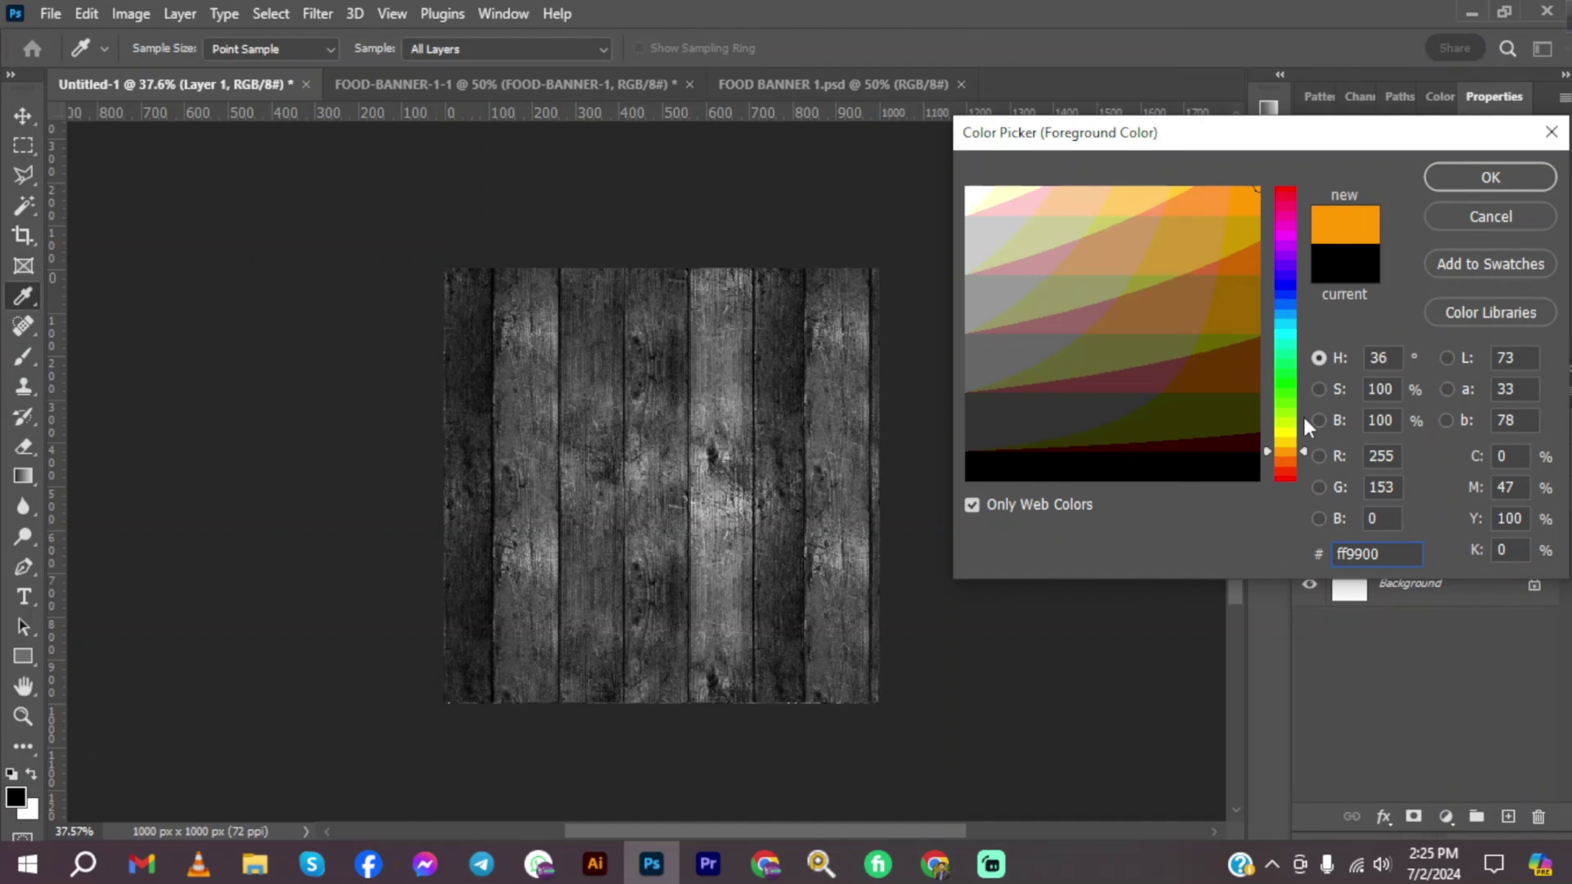
{"action": "left_click_drag", "start_coordinate": [1289, 449], "coordinate": [1289, 451]}
{"action": "left_click", "coordinate": [1509, 172]}
Set the brush opacity to 100% and enlarge the brush to 2300 px.
{"action": "key", "text": "b"}
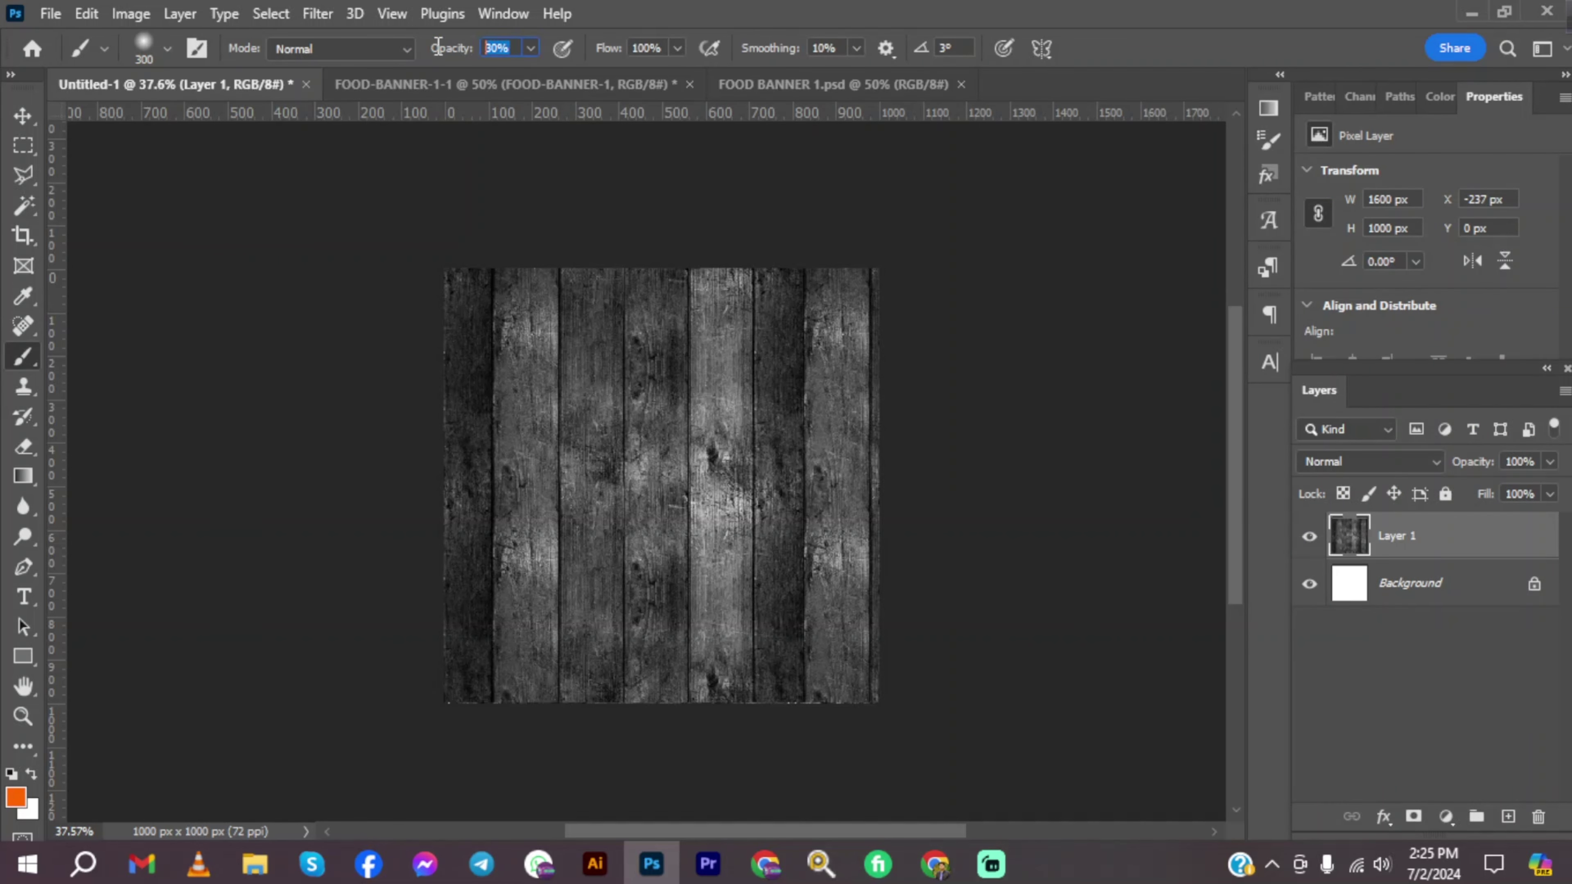
{"action": "type", "text": "10"}
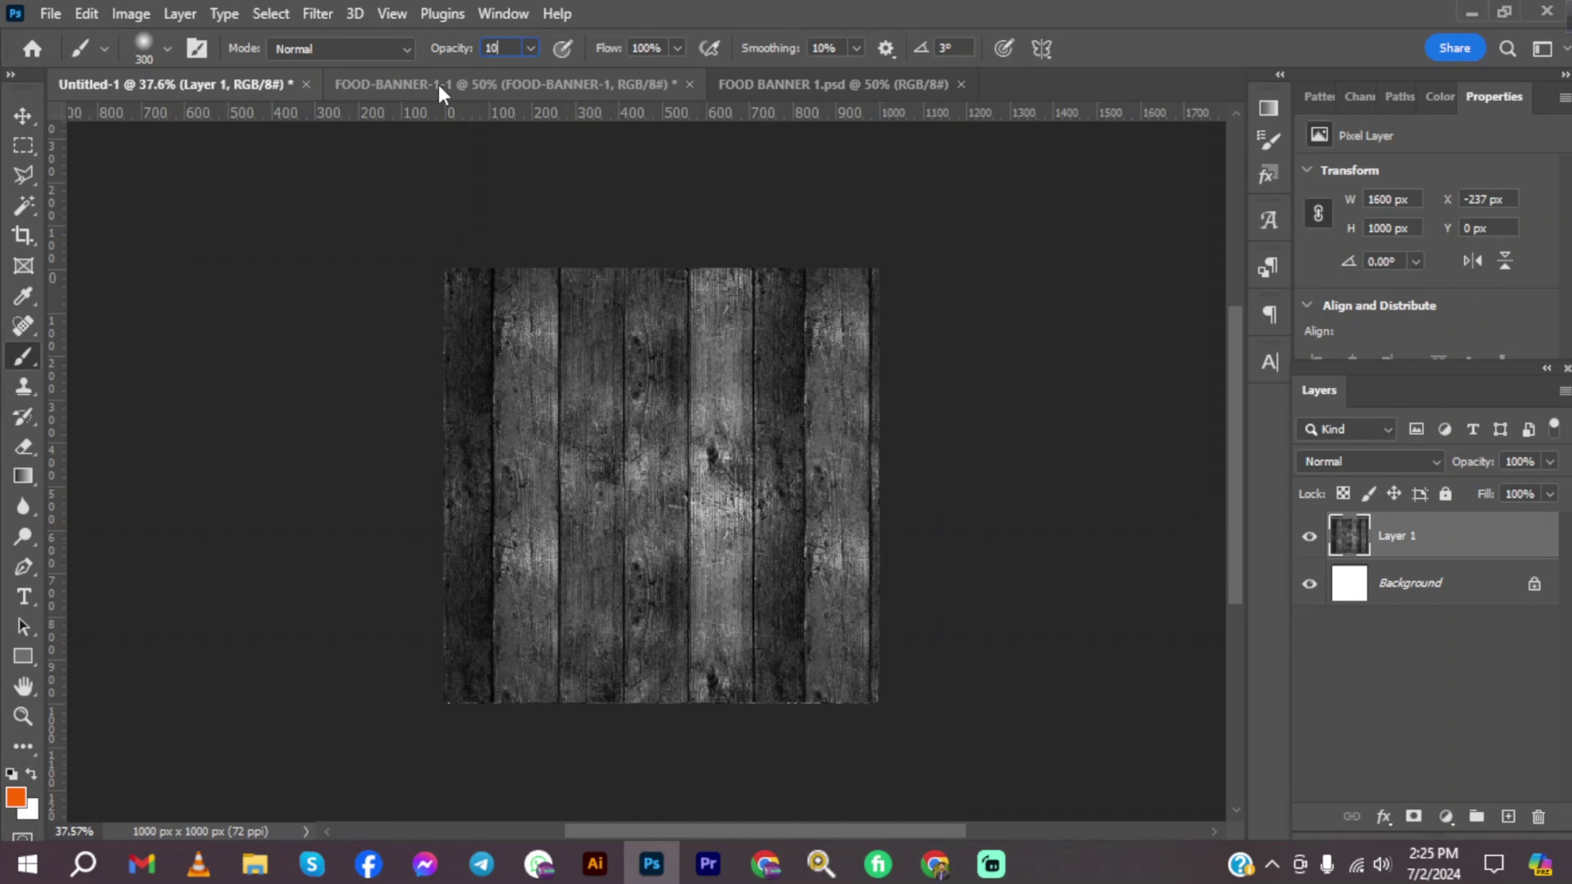
{"action": "type", "text": "0"}
{"action": "key", "text": "Return"}
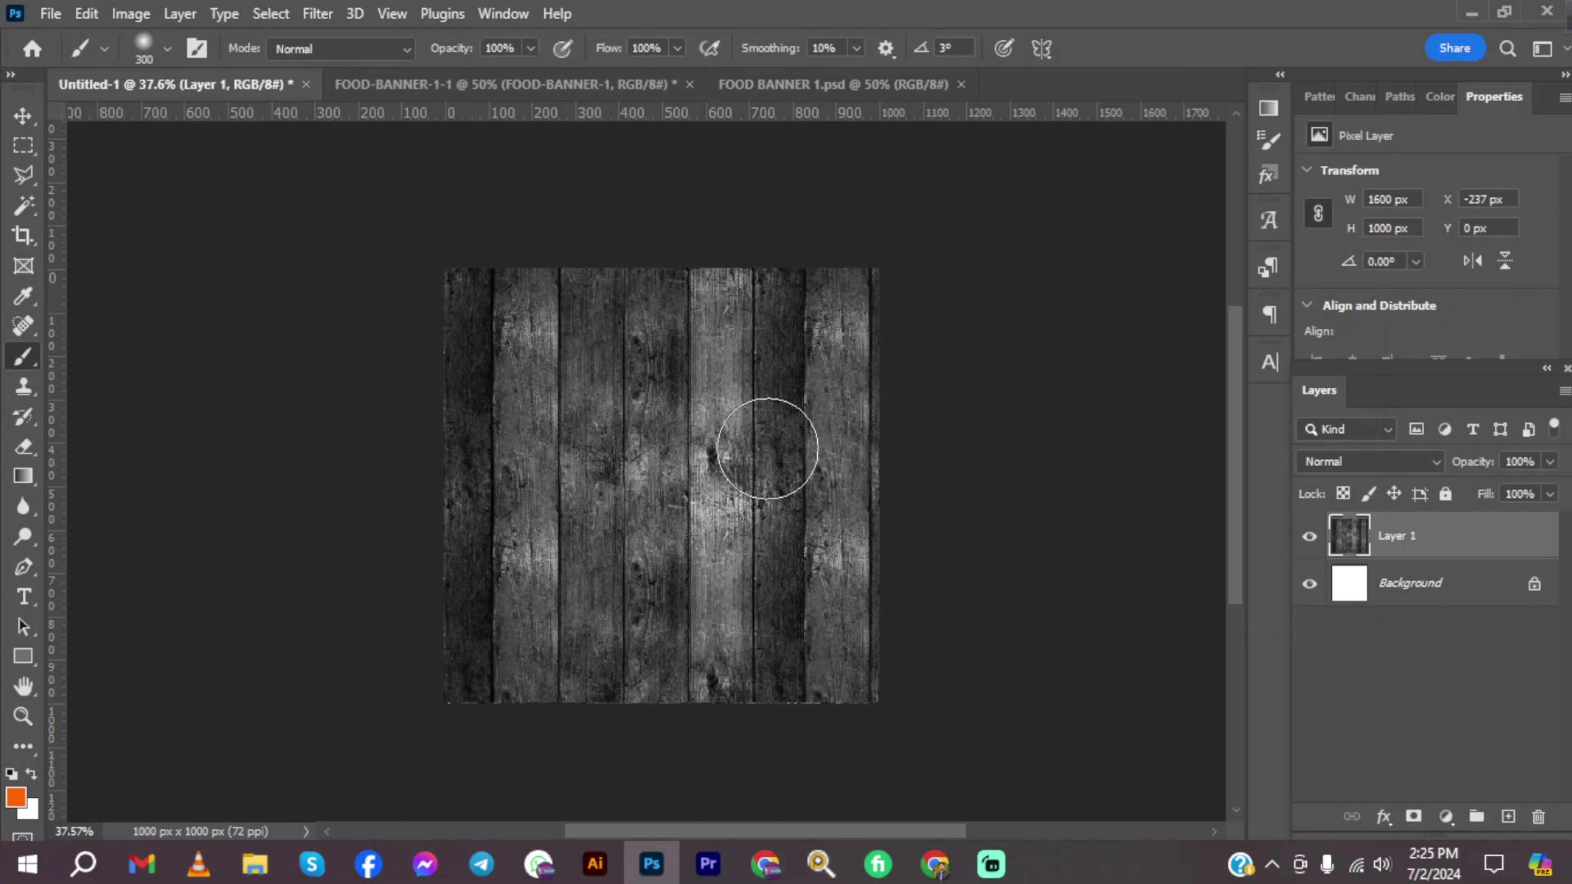
{"action": "key", "text": "bracketright"}
{"action": "key", "text": "bracketright"}
{"action": "key", "text": "bracketright"}
{"action": "key", "text": "bracketright"}
{"action": "key", "text": "bracketright"}
{"action": "key", "text": "bracketright"}
{"action": "key", "text": "bracketright"}
{"action": "key", "text": "bracketright"}
{"action": "key", "text": "bracketright"}
{"action": "key", "text": "bracketright"}
{"action": "key", "text": "bracketright"}
{"action": "key", "text": "bracketright"}
{"action": "key", "text": "bracketright"}
{"action": "key", "text": "bracketright"}
{"action": "key", "text": "bracketright"}
{"action": "key", "text": "bracketright"}
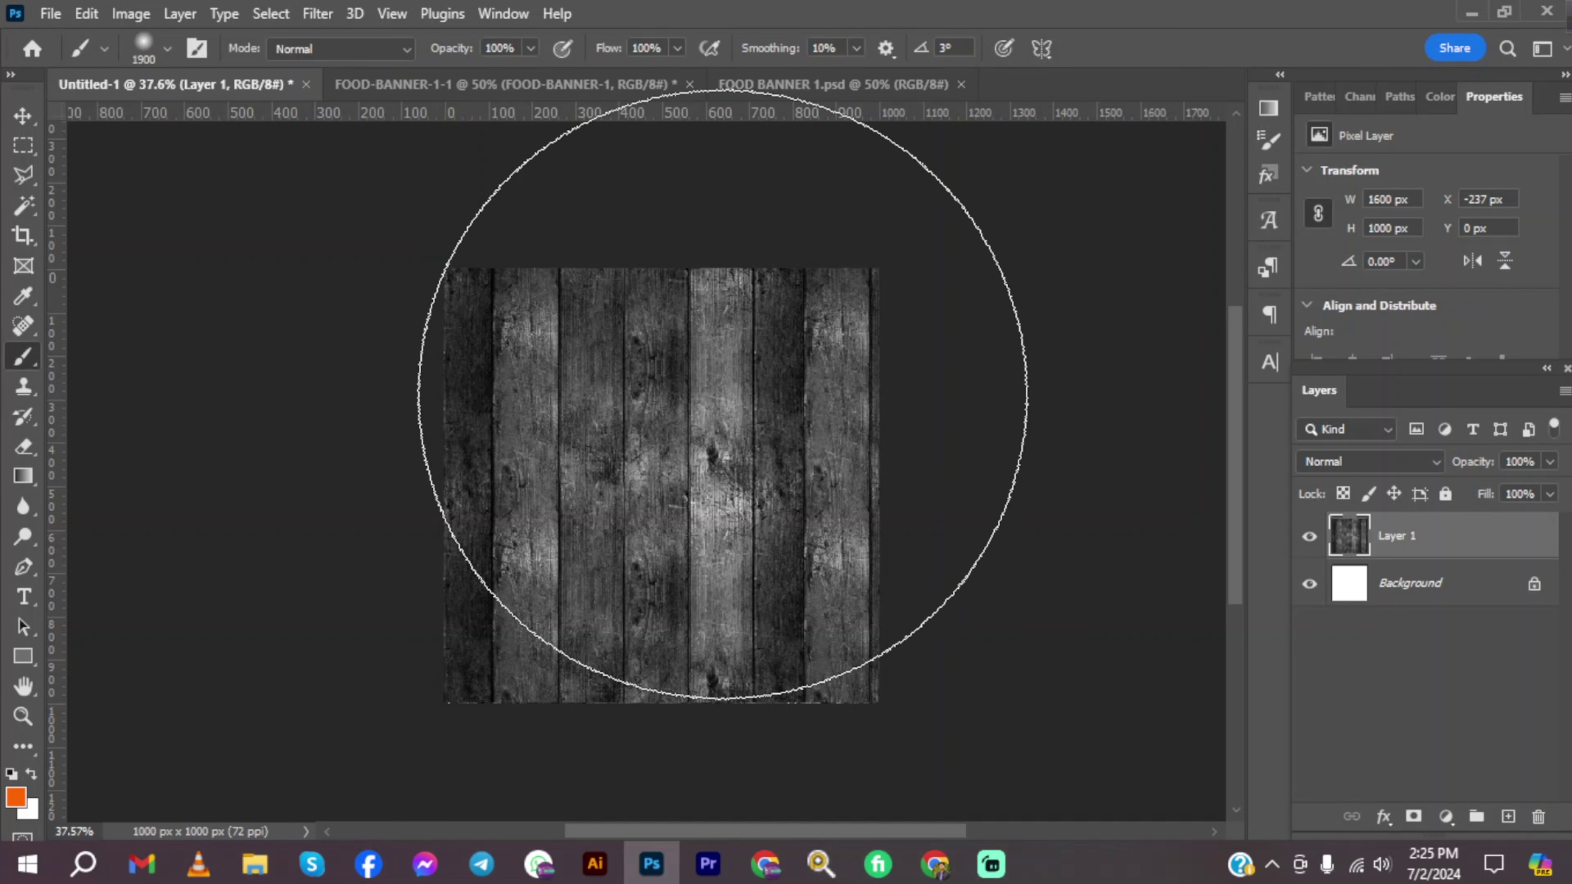
{"action": "key", "text": "bracketright"}
{"action": "key", "text": "bracketright"}
{"action": "key", "text": "bracketright"}
{"action": "key", "text": "bracketright"}
Paint soft orange glows over the lower-right and upper-left corners of the wood texture.
{"action": "scroll", "coordinate": [724, 403], "scroll_direction": "down", "scroll_amount": 5, "text": "alt"}
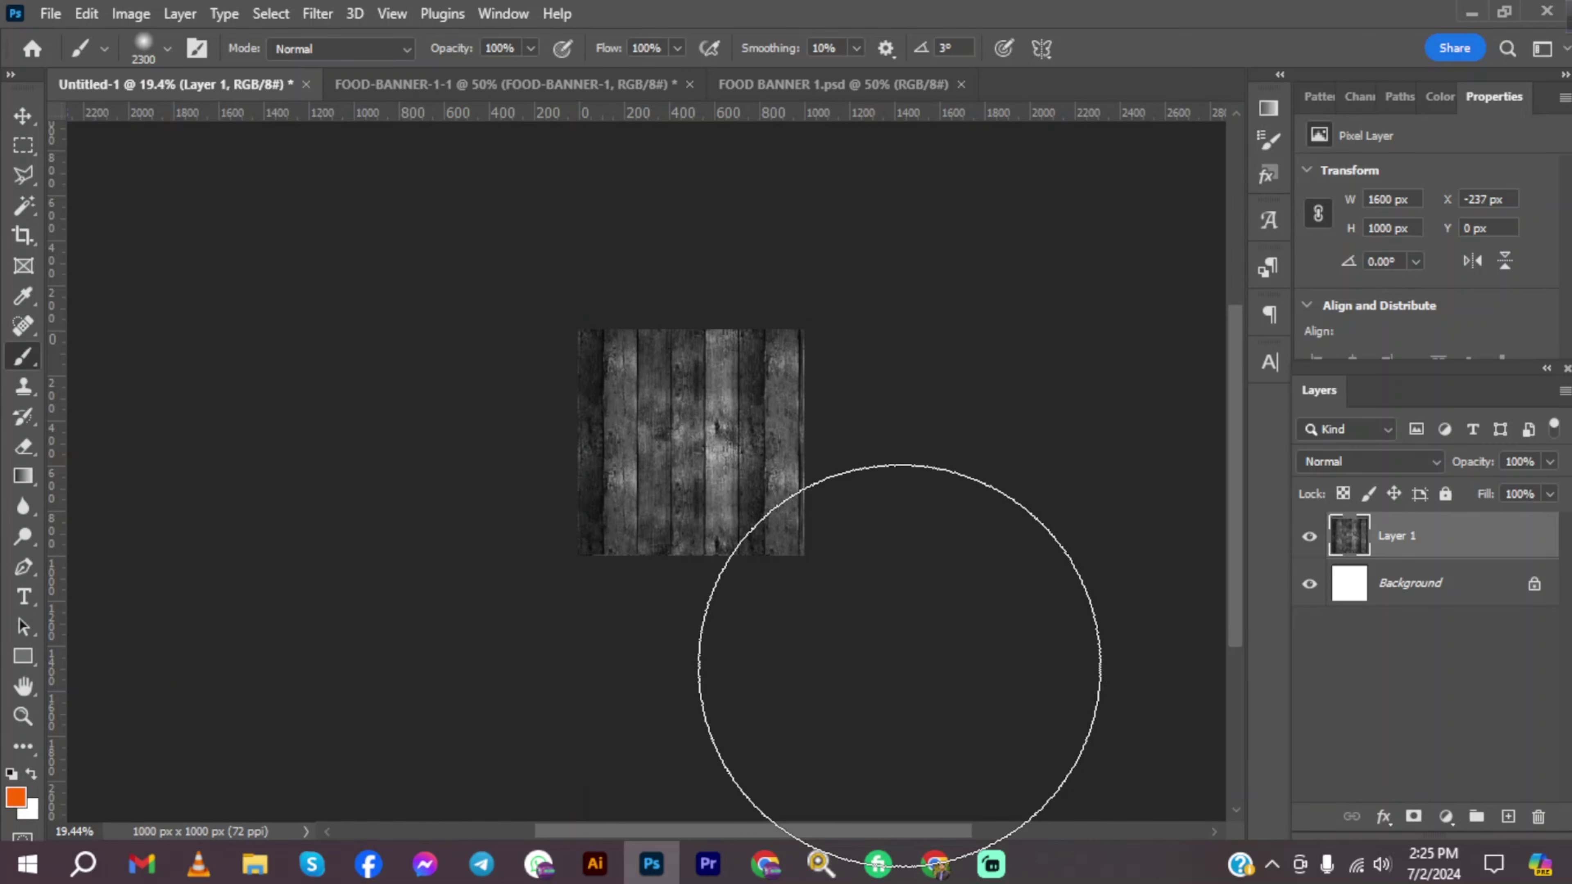
{"action": "left_click_drag", "start_coordinate": [899, 666], "coordinate": [808, 667]}
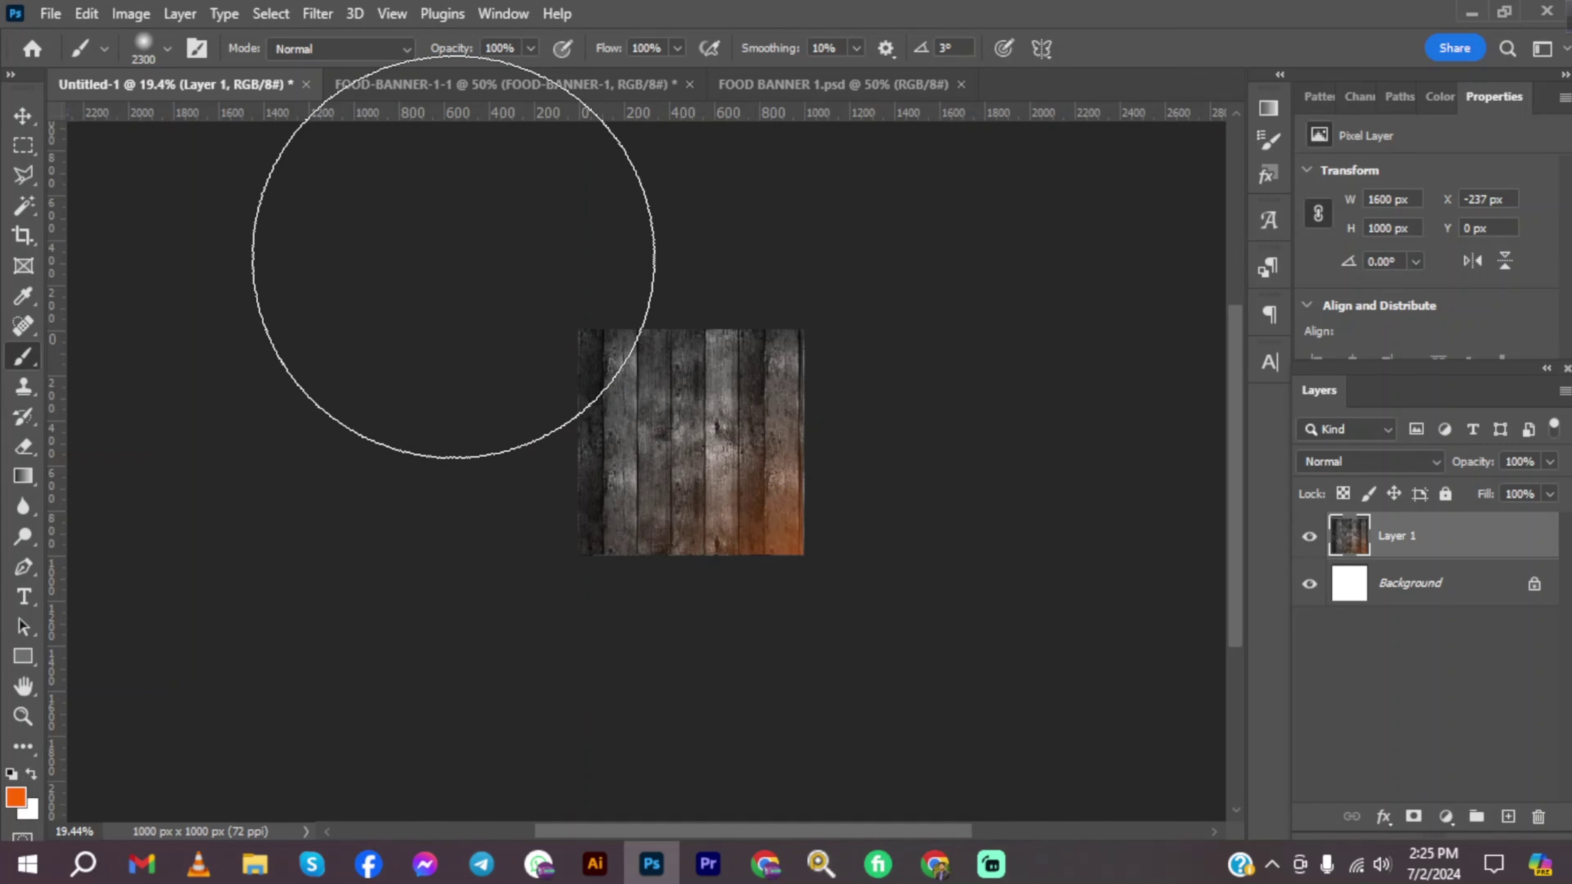
{"action": "left_click", "coordinate": [451, 260]}
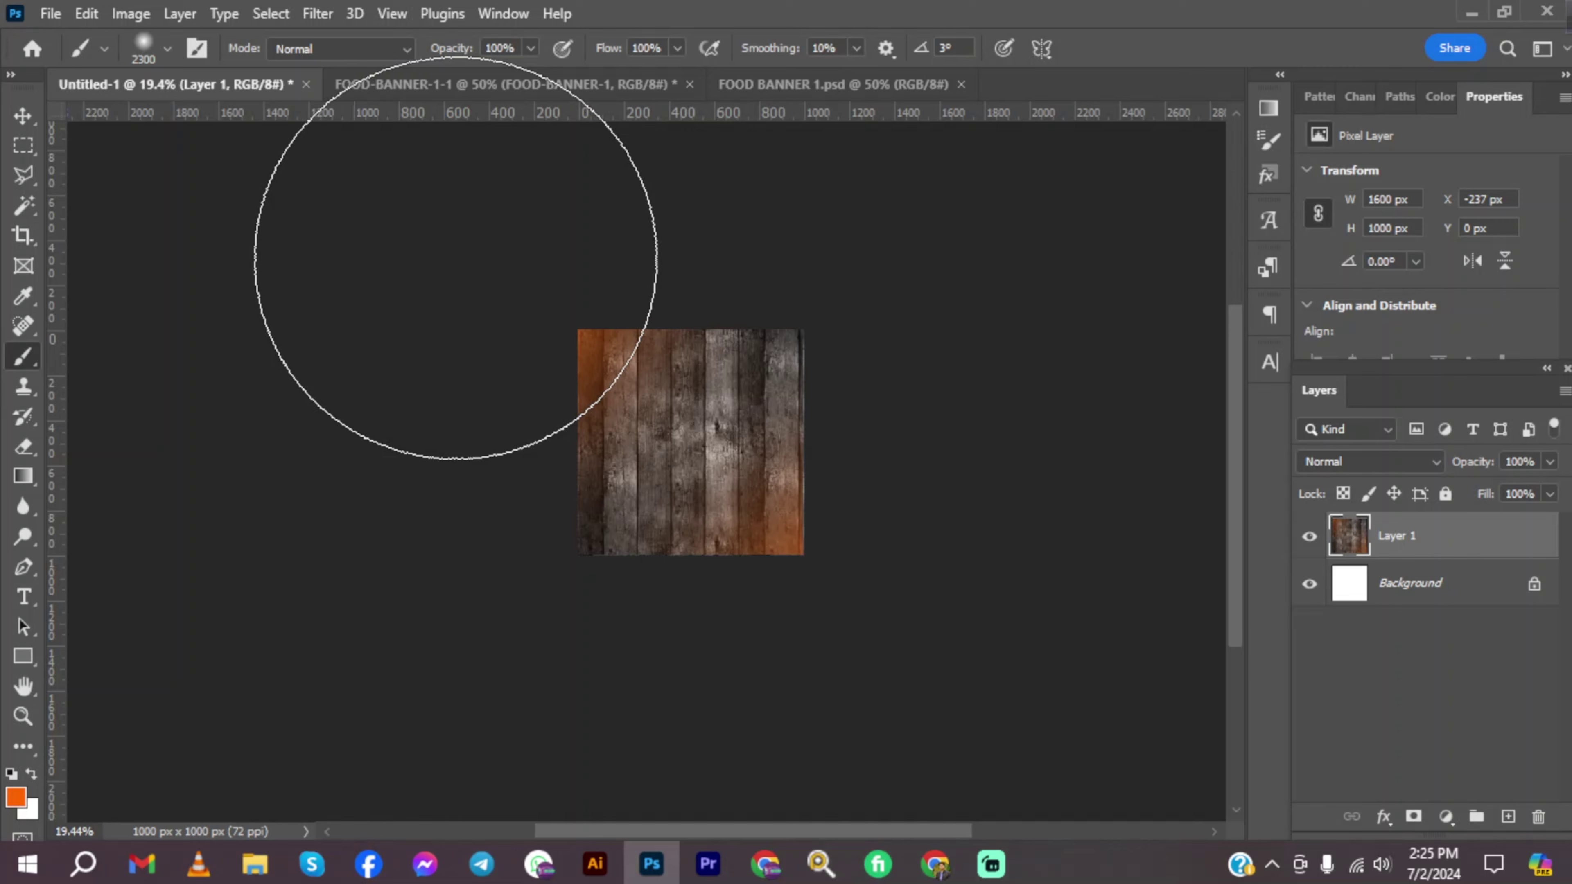
Lock the wood texture layer.
{"action": "left_click", "coordinate": [33, 119]}
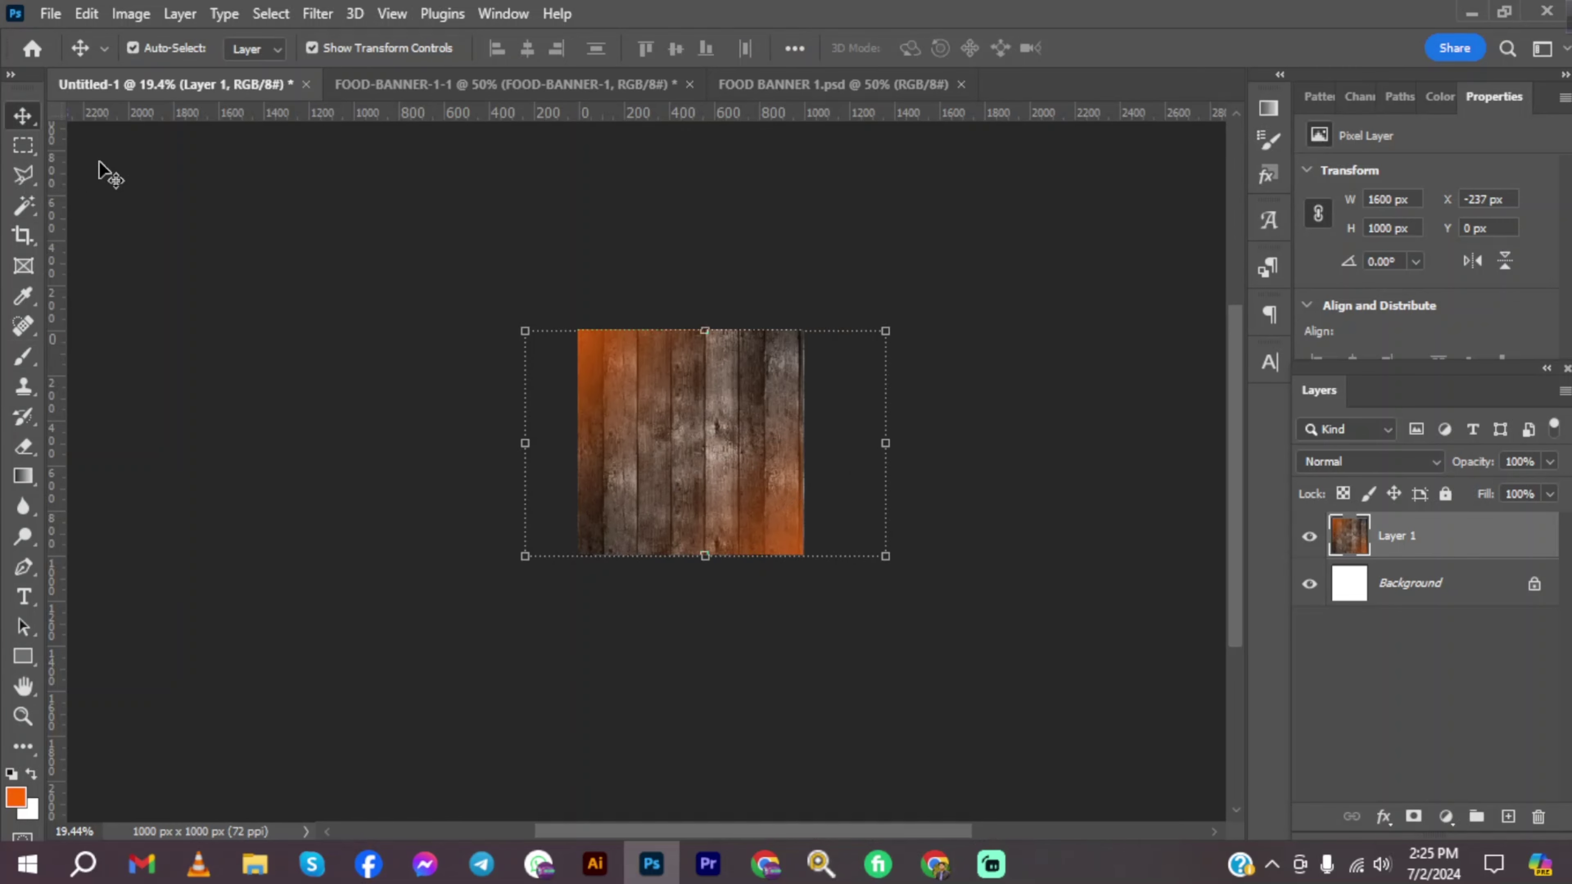
{"action": "key", "text": "ctrl+0"}
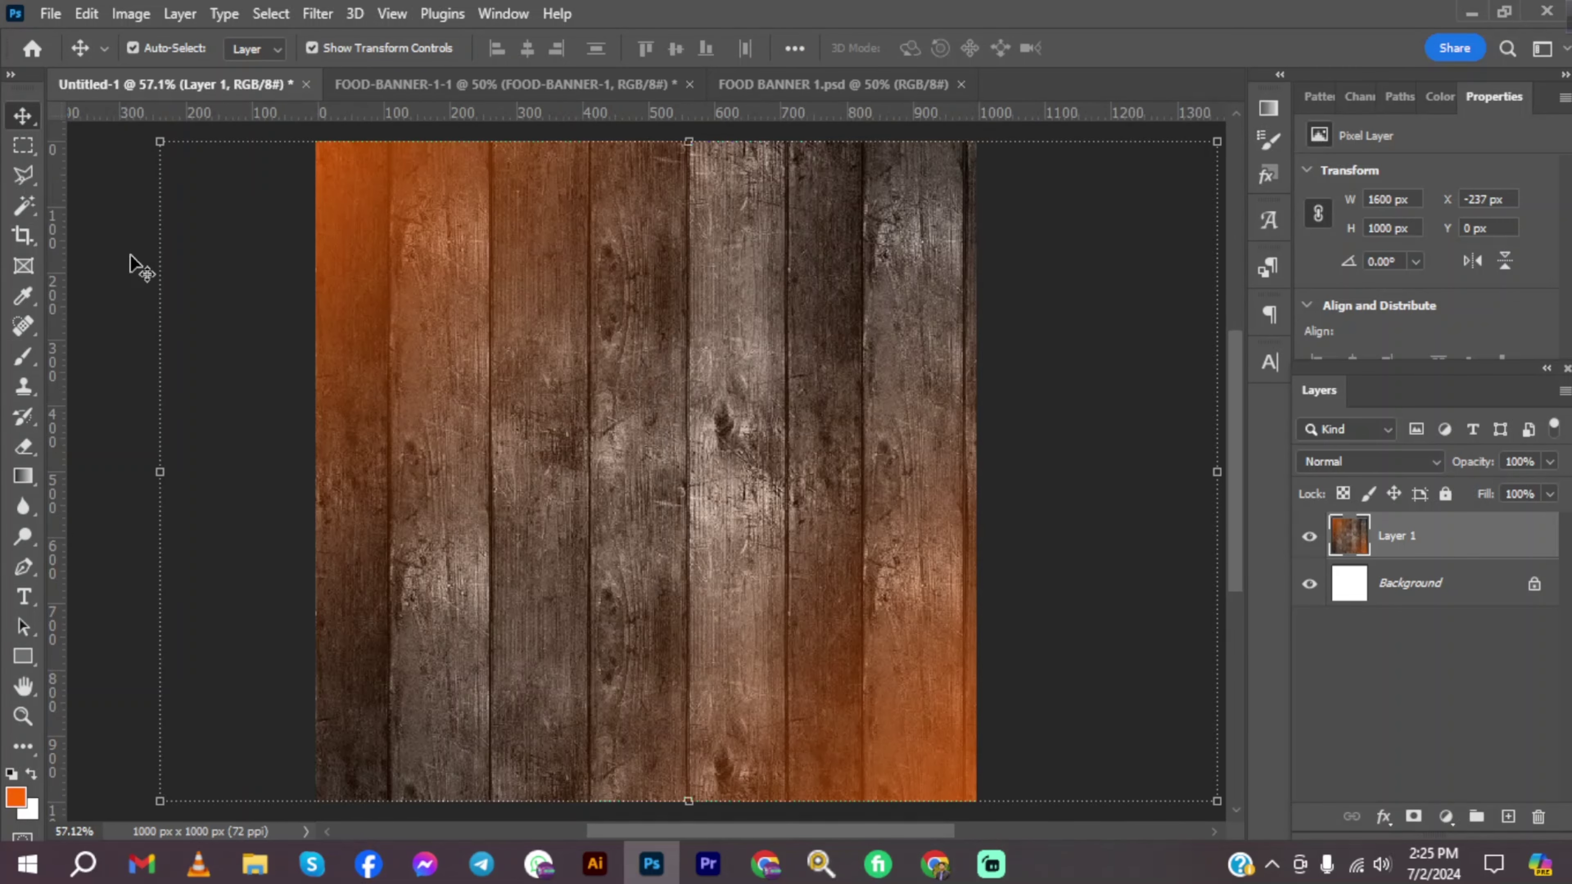
{"action": "left_click", "coordinate": [116, 231]}
{"action": "left_click", "coordinate": [594, 414]}
{"action": "left_click", "coordinate": [1446, 494]}
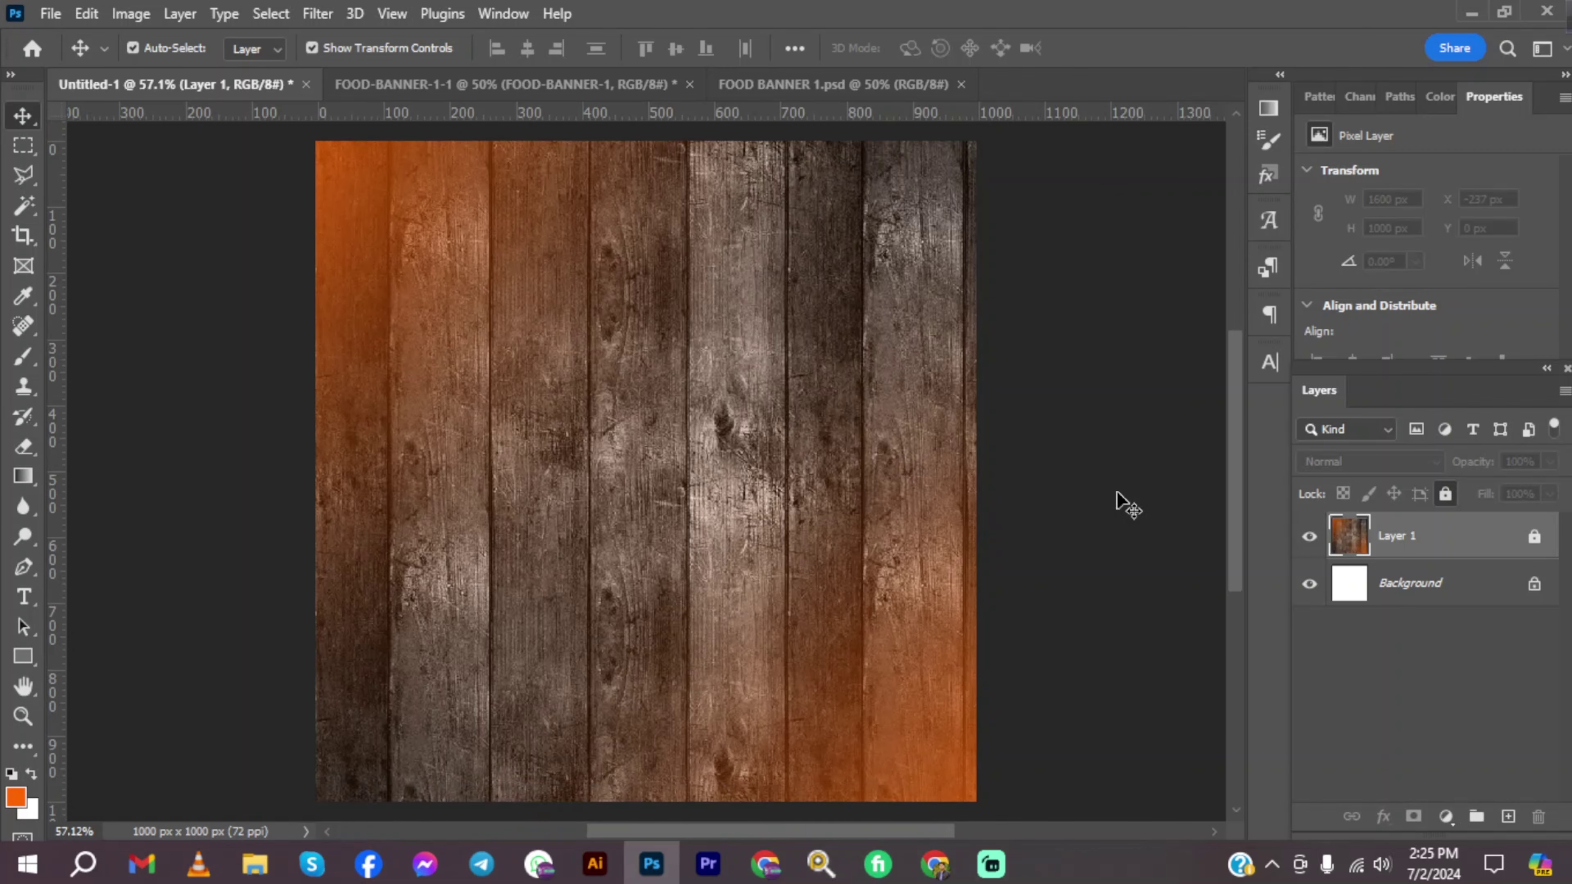
Add a horizontal text layer reading "food" on the wood background, left of the canvas centre.
{"action": "scroll", "coordinate": [1129, 504], "scroll_direction": "down", "scroll_amount": 1}
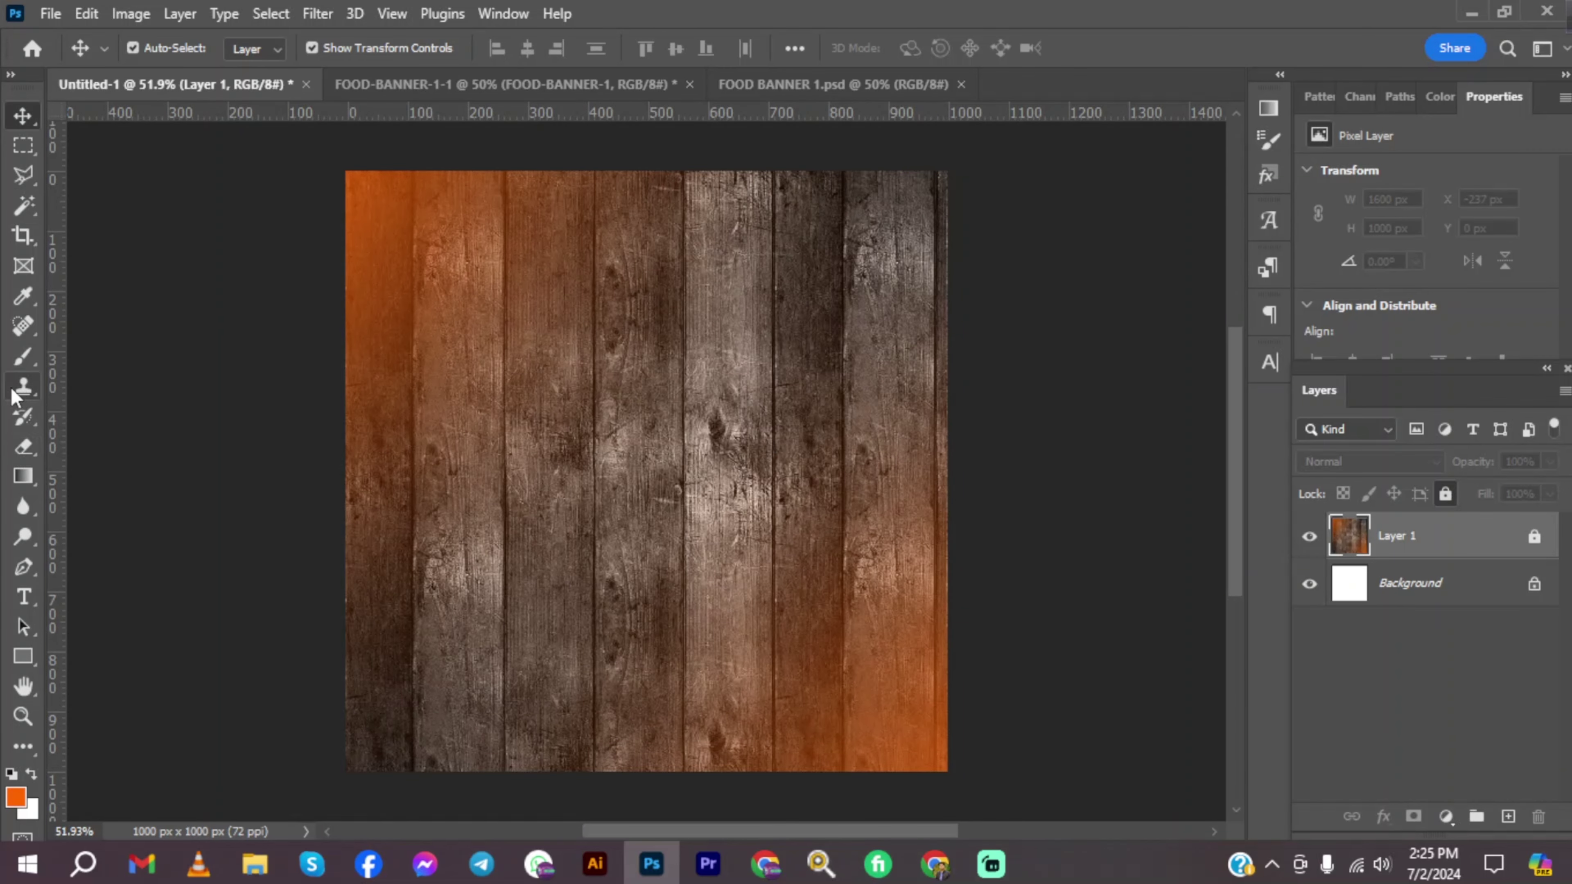
{"action": "left_click", "coordinate": [21, 598]}
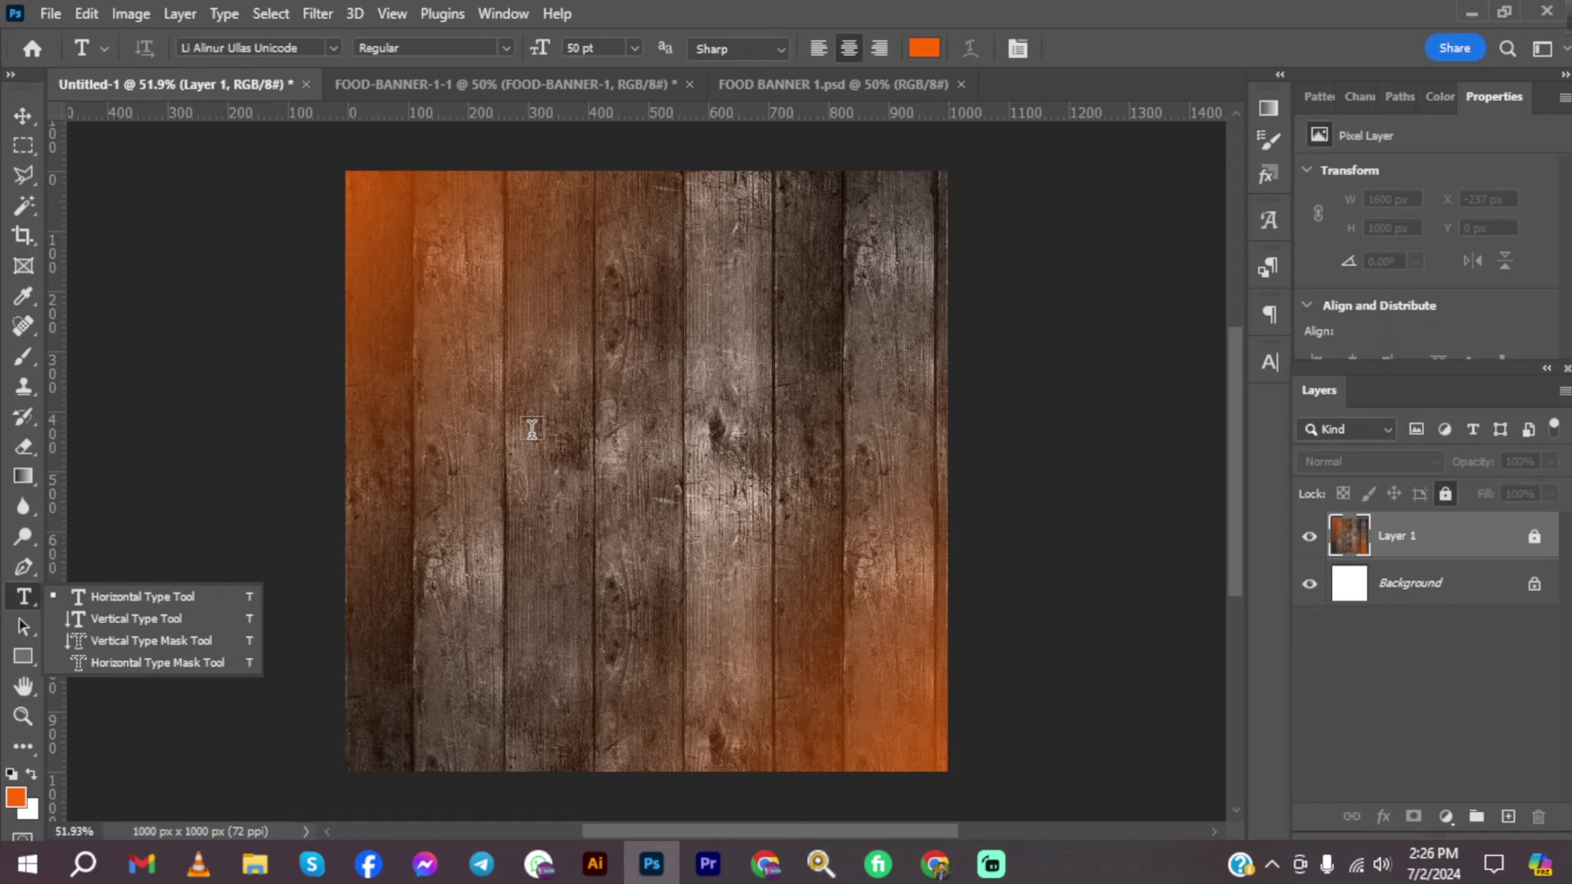
{"action": "left_click", "coordinate": [544, 414]}
{"action": "left_click", "coordinate": [548, 413]}
{"action": "key", "text": "ctrl+a"}
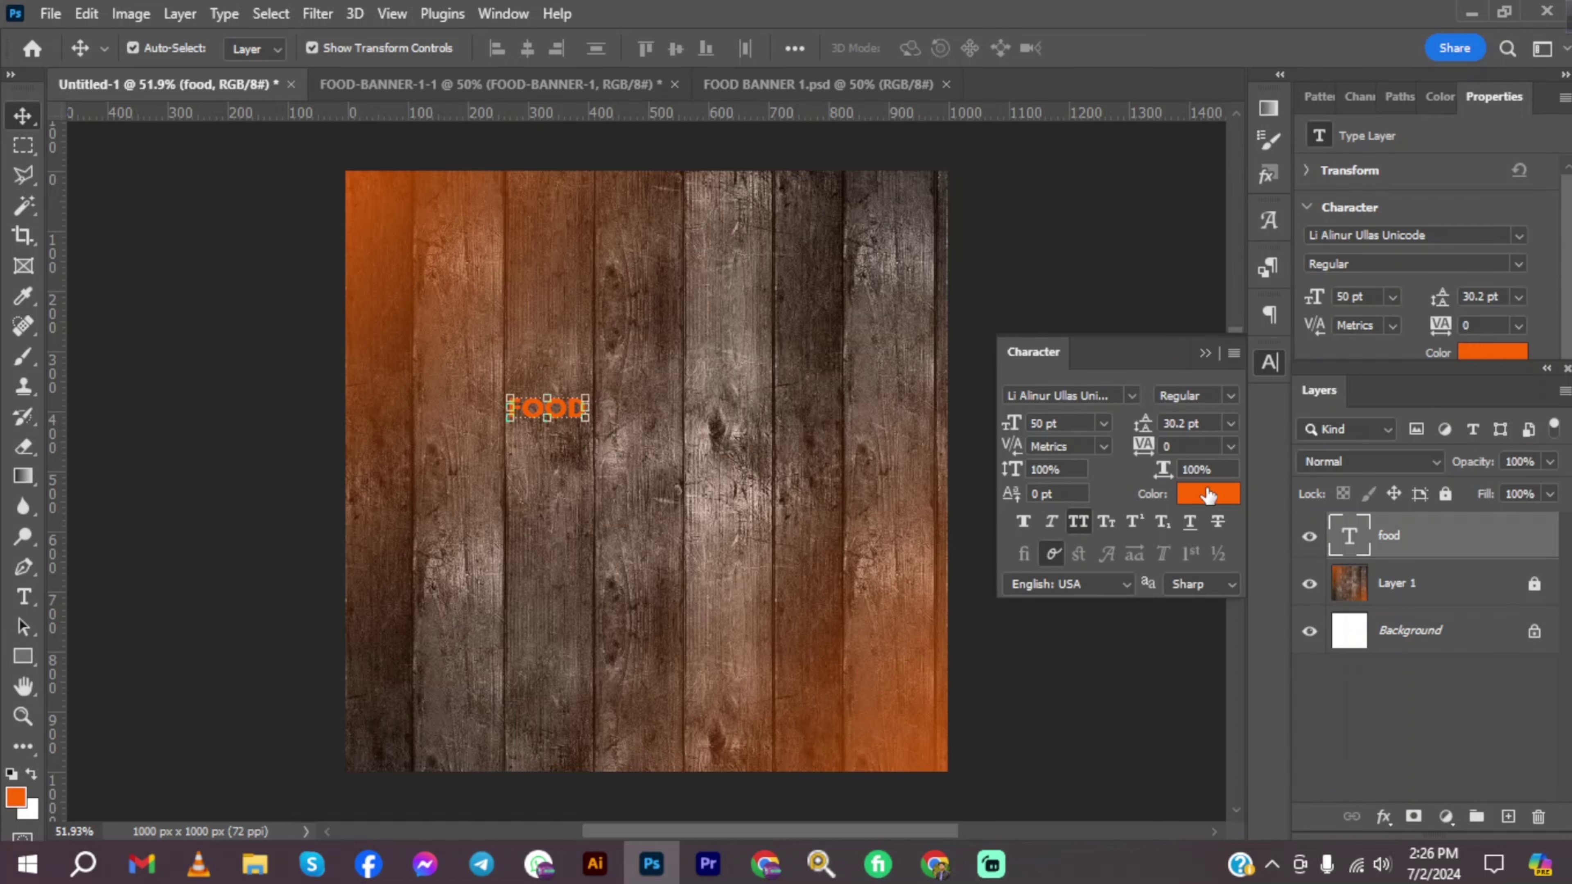
Change the FOOD text colour to white (ffffff).
{"action": "left_click", "coordinate": [1208, 495]}
{"action": "type", "text": "ffffff"}
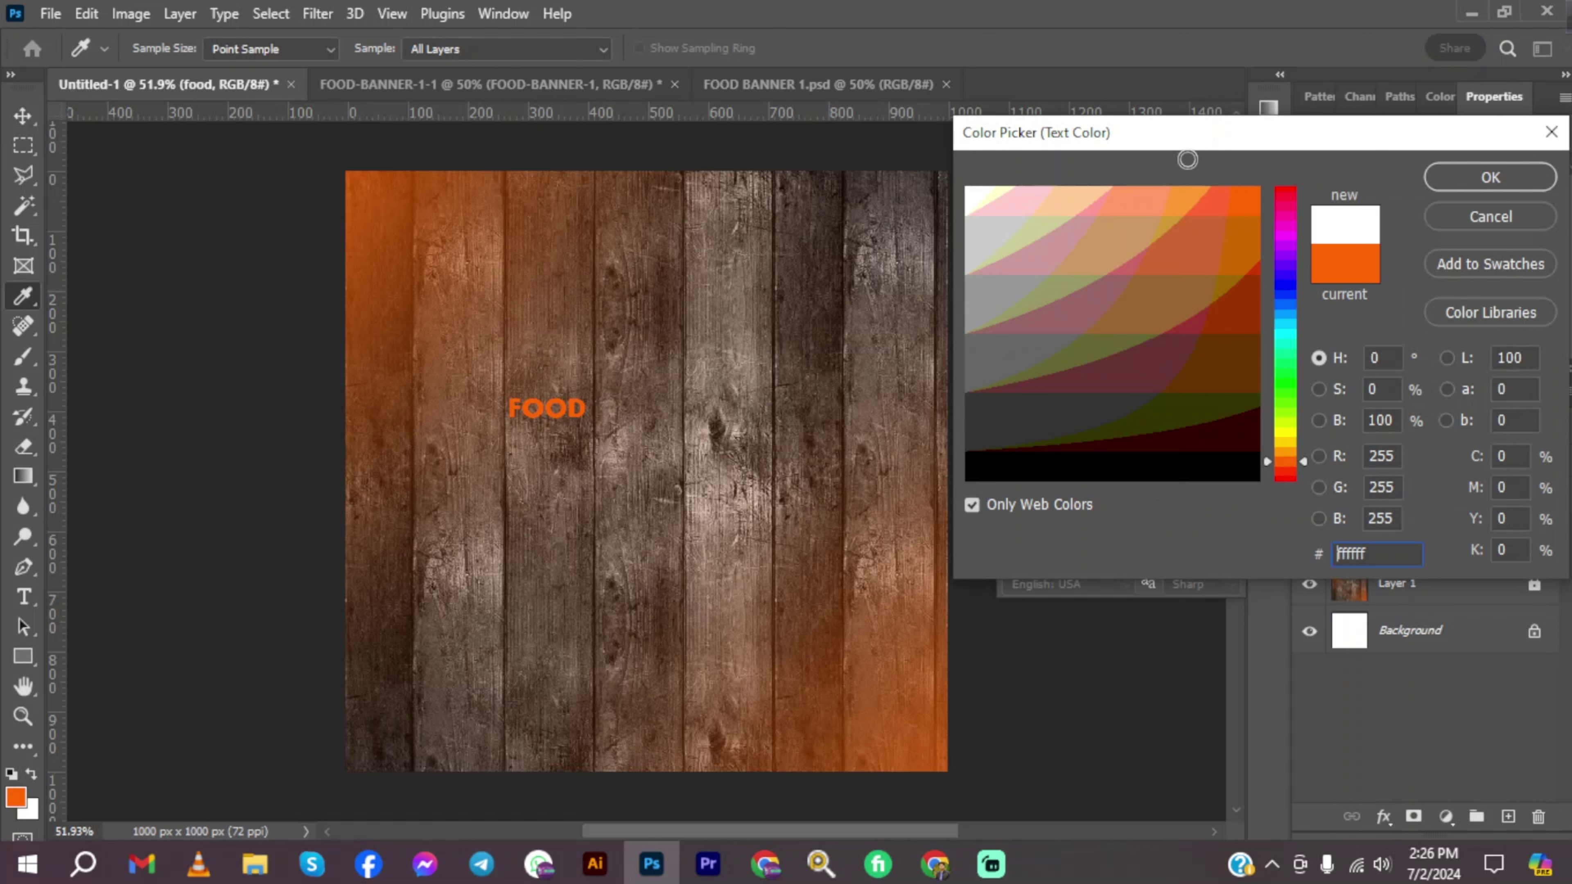
{"action": "left_click", "coordinate": [1511, 179]}
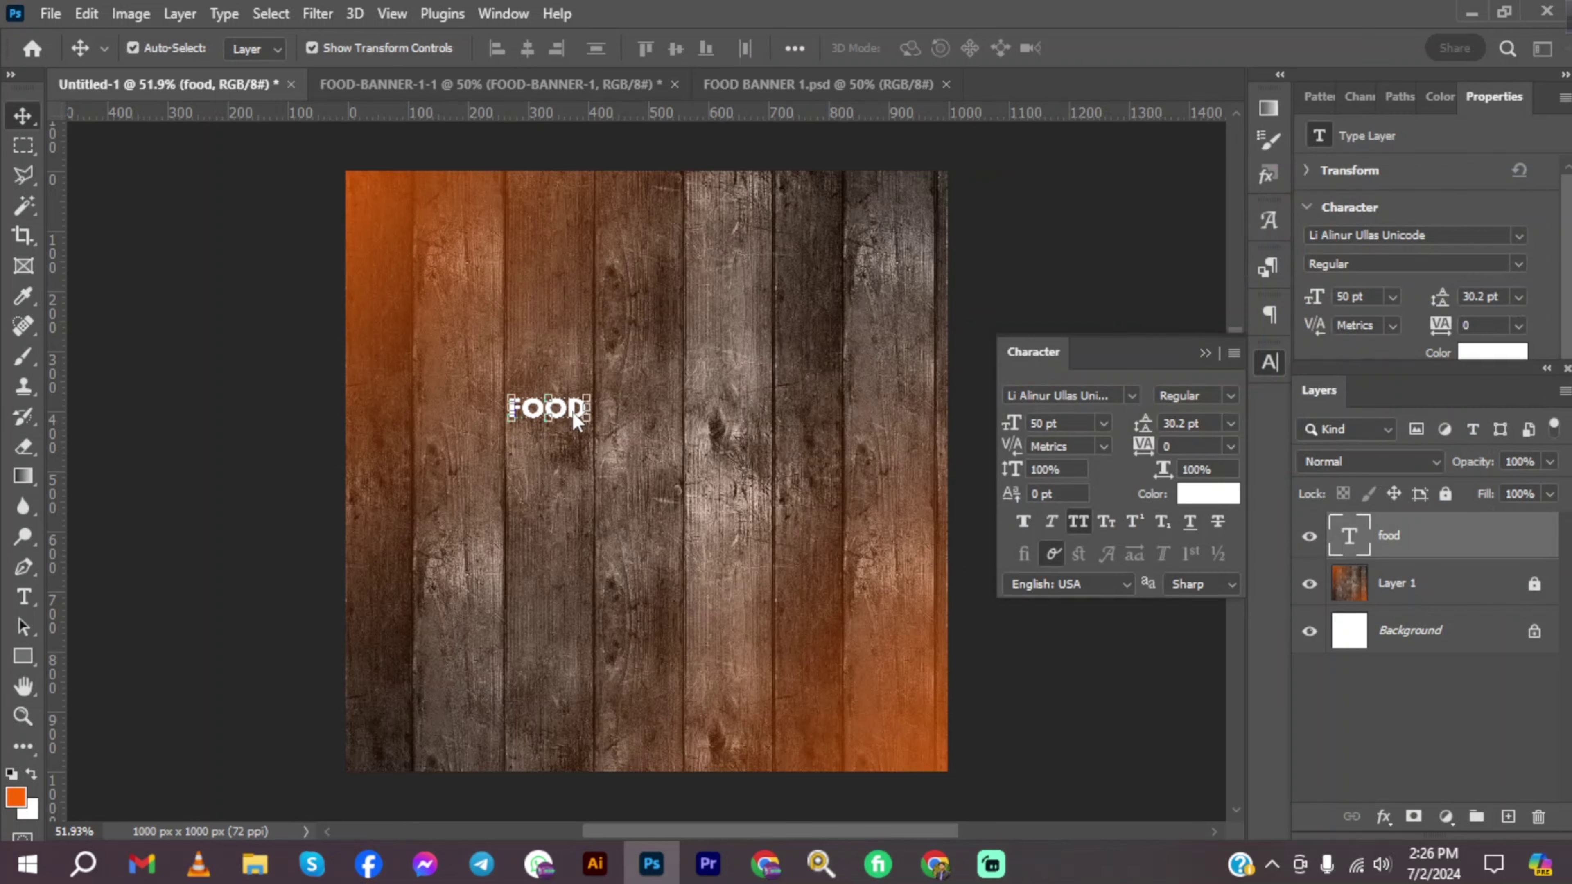
Scale the FOOD text up to about 331 pt across the right part of the canvas.
{"action": "left_click_drag", "start_coordinate": [623, 404], "coordinate": [1064, 409]}
{"action": "left_click_drag", "start_coordinate": [857, 436], "coordinate": [819, 439]}
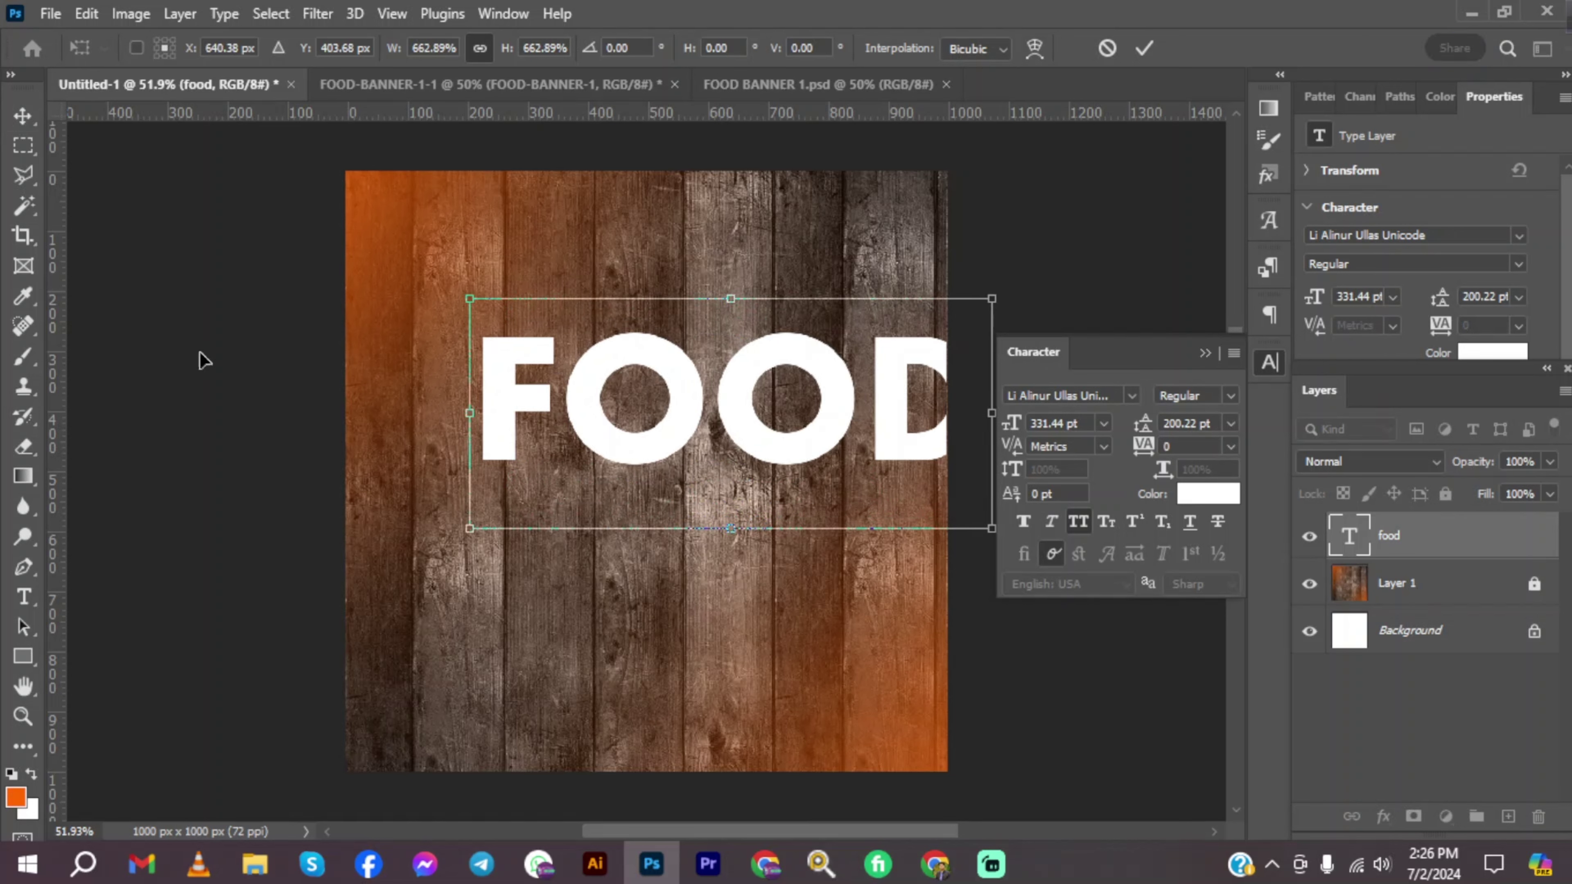
{"action": "left_click", "coordinate": [22, 115]}
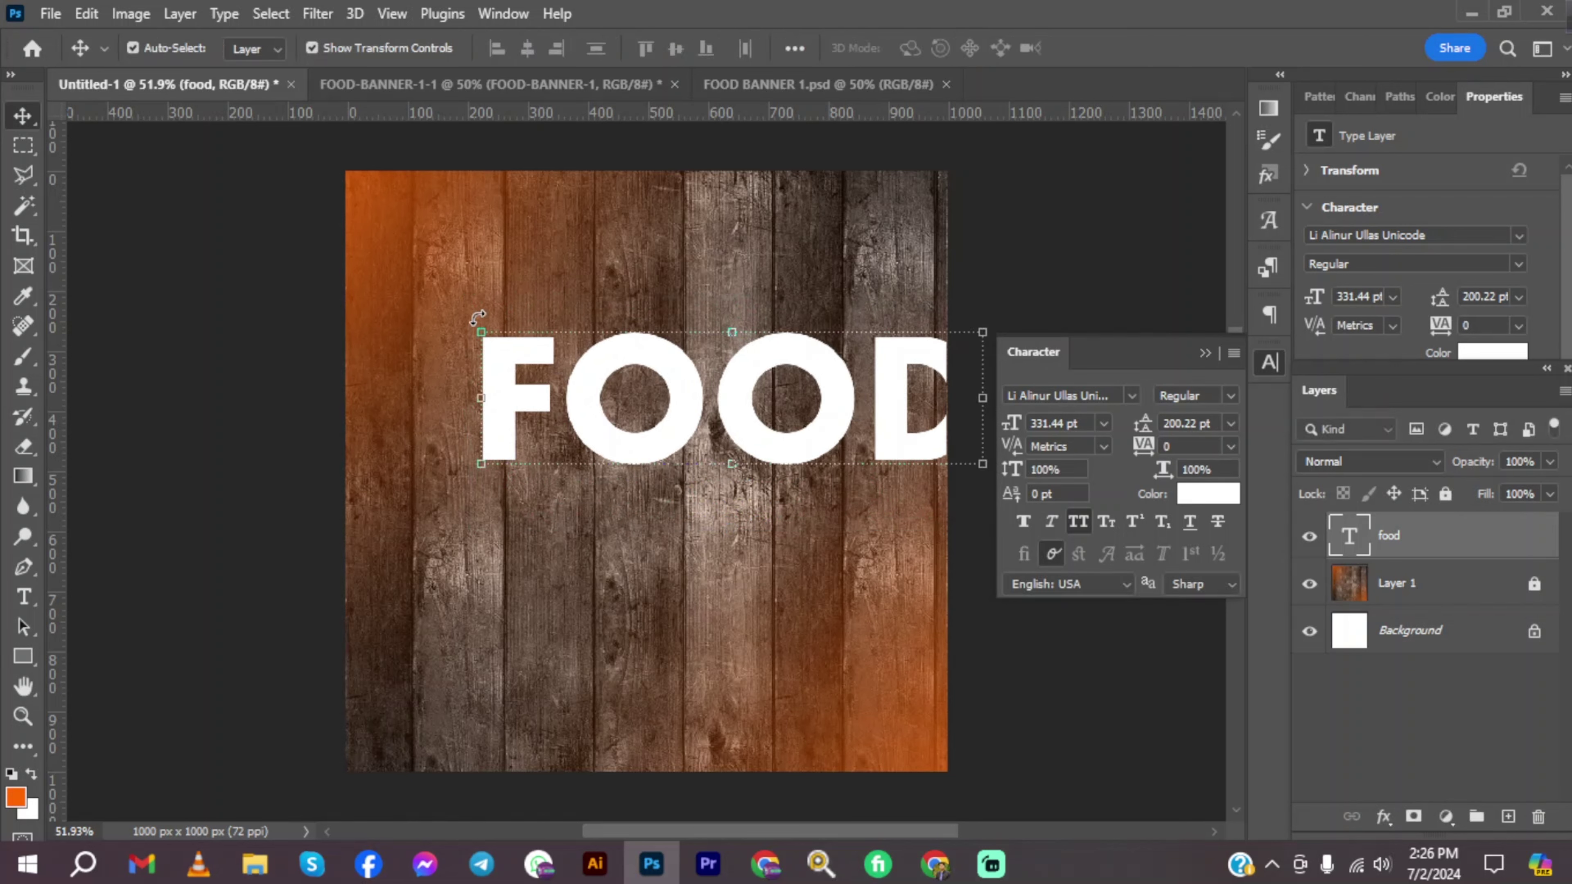
Rotate the FOOD text about -23° and move it into the canvas's upper-left corner.
{"action": "left_click_drag", "start_coordinate": [475, 325], "coordinate": [389, 536]}
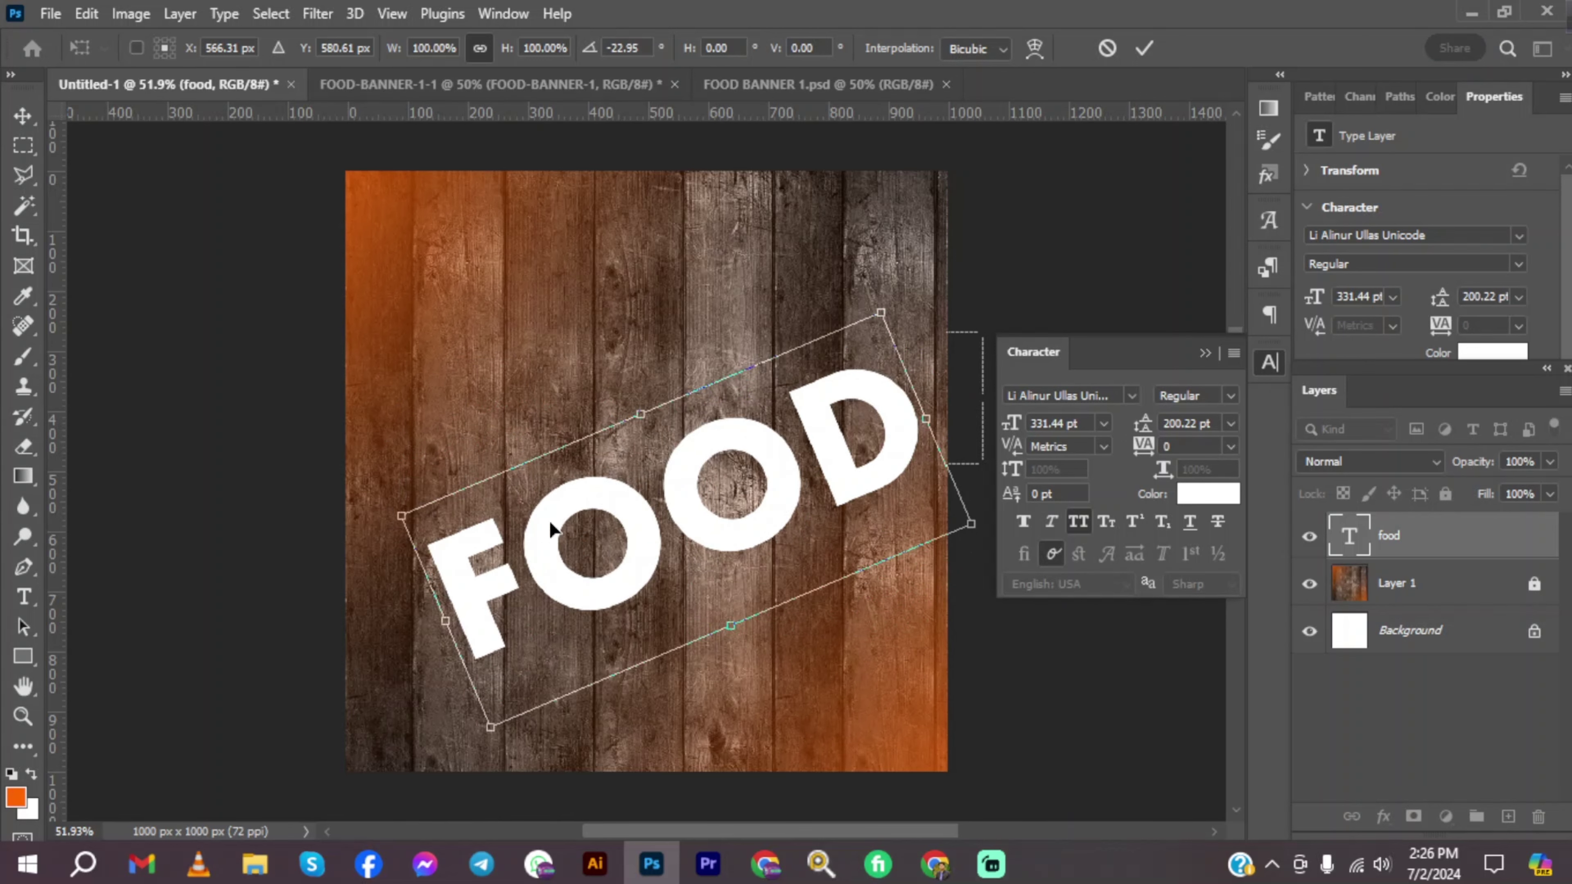
{"action": "left_click_drag", "start_coordinate": [658, 559], "coordinate": [516, 347]}
{"action": "key", "text": "Return"}
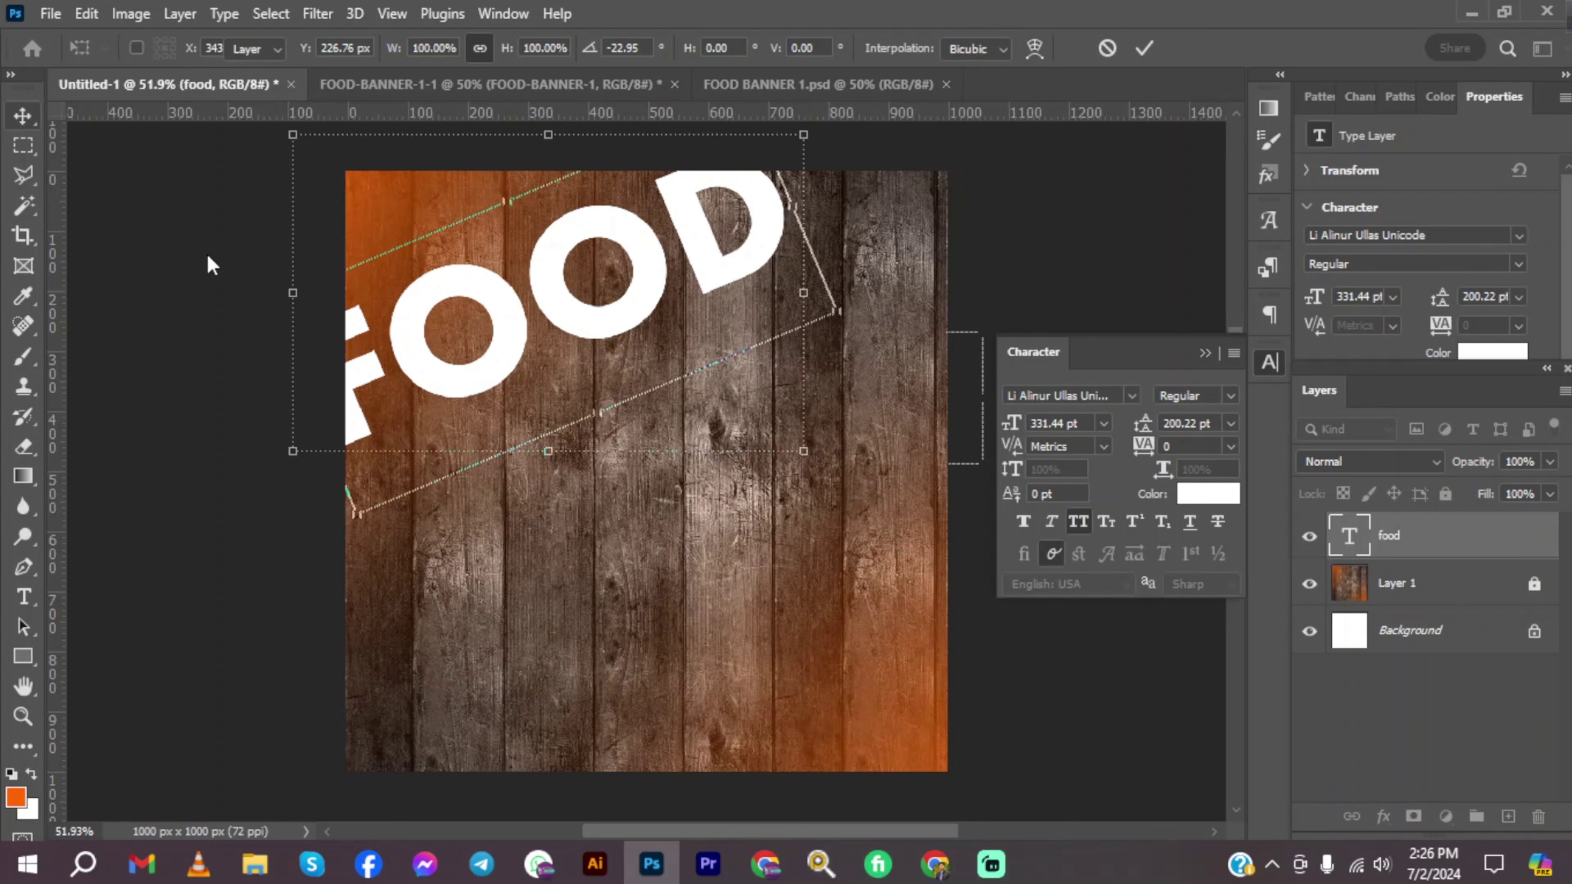
Duplicate the tilted FOOD text into three copies and spread them over the canvas.
{"action": "left_click_drag", "start_coordinate": [227, 280], "coordinate": [226, 282]}
{"action": "key", "text": "ctrl+j"}
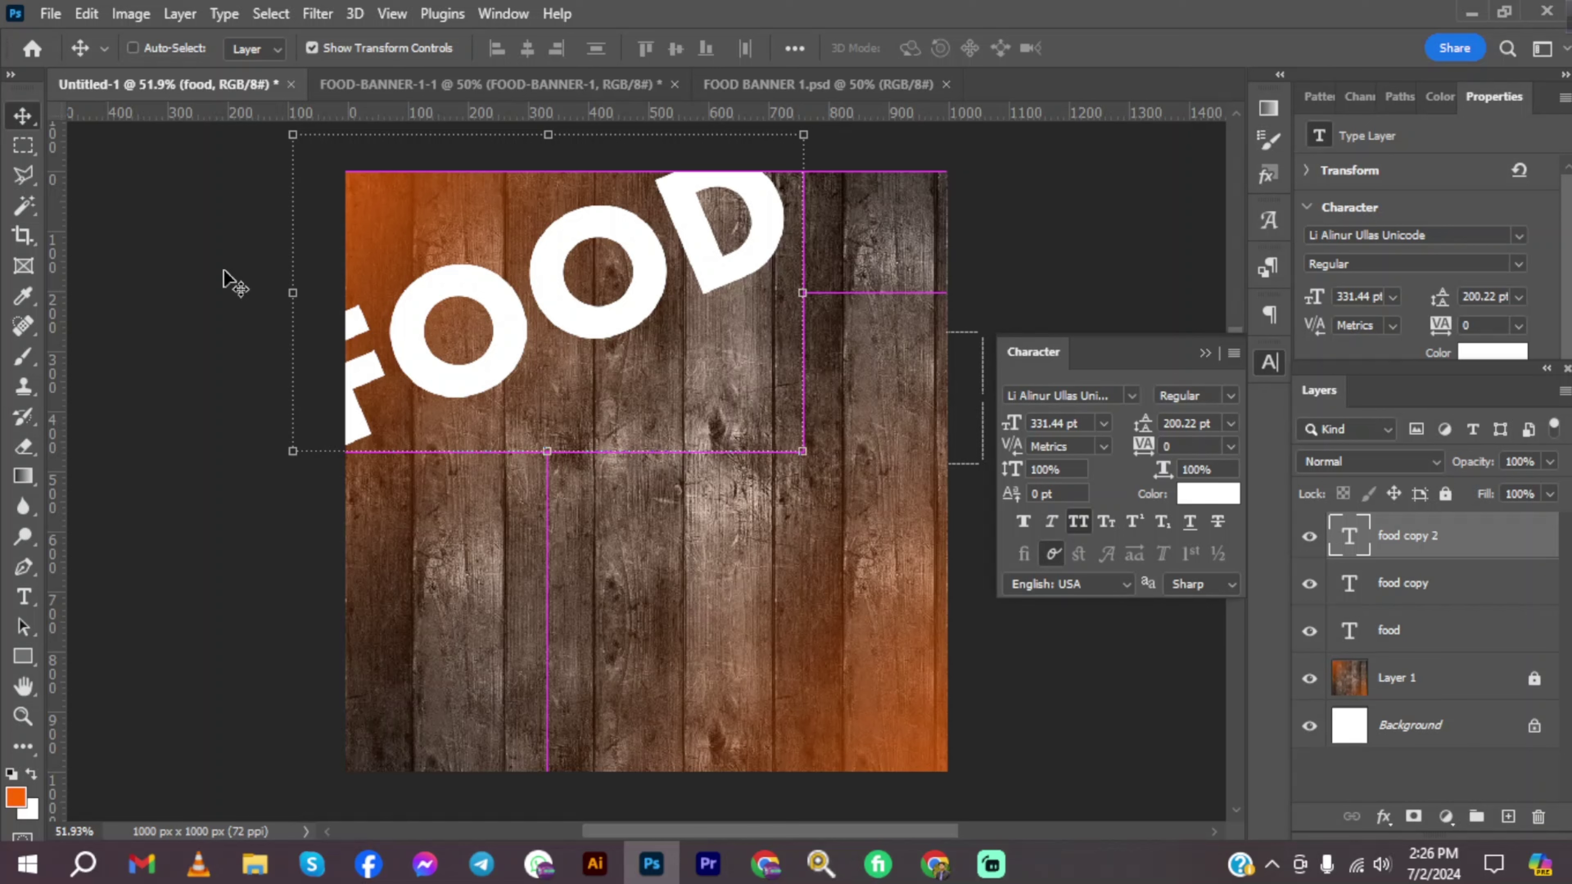
{"action": "key", "text": "ctrl+j"}
{"action": "left_click_drag", "start_coordinate": [612, 328], "coordinate": [619, 578]}
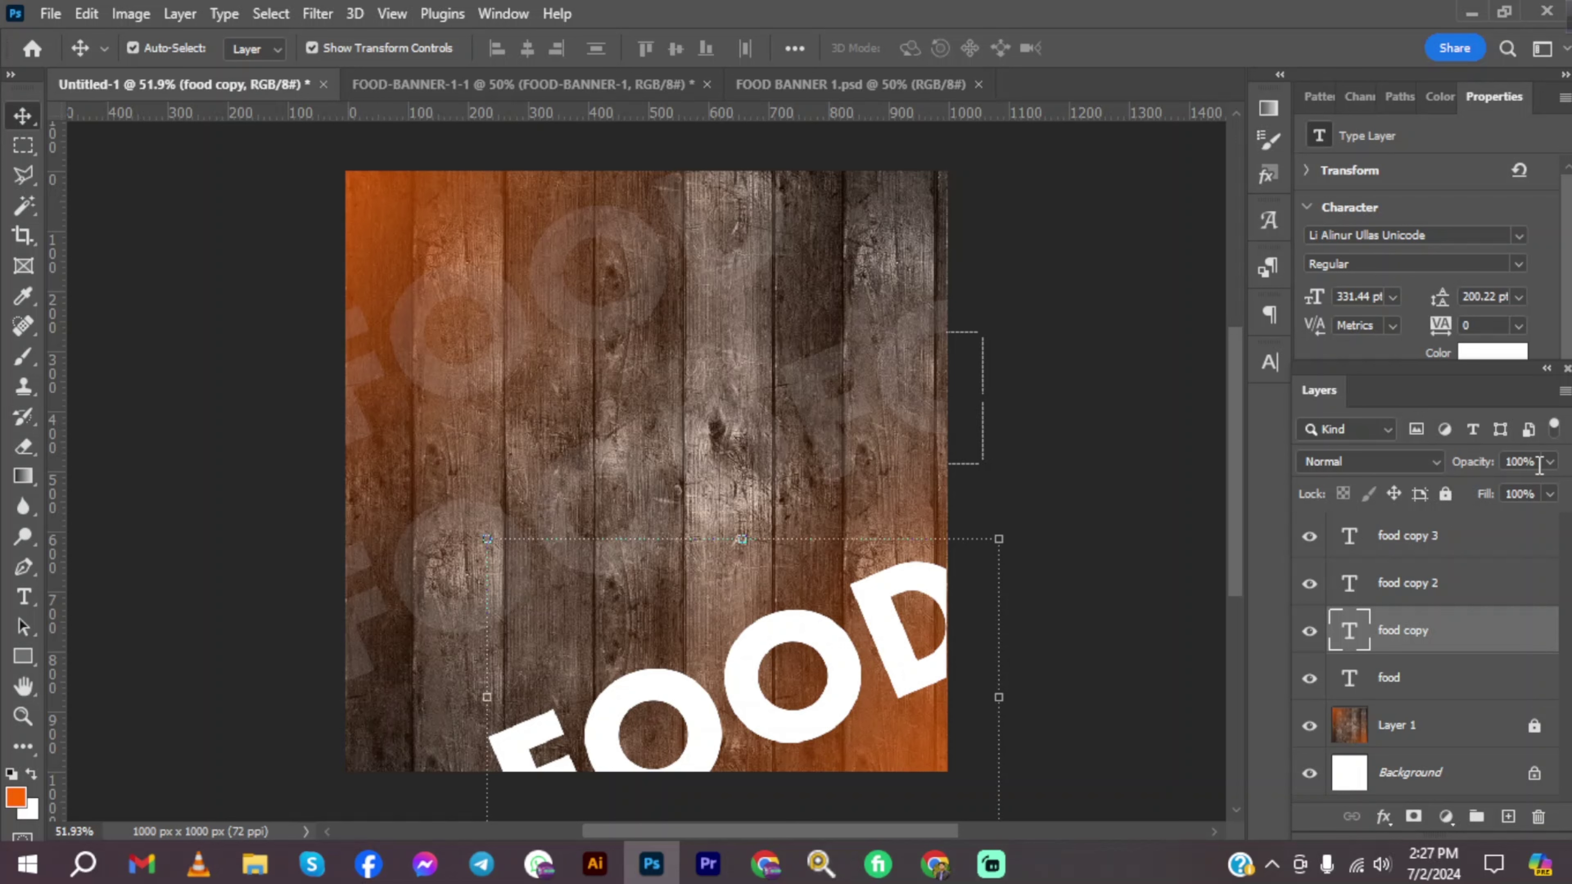
Set the opacity of the FOOD copy at the canvas's lower edge to 6%.
{"action": "left_click", "coordinate": [1540, 463]}
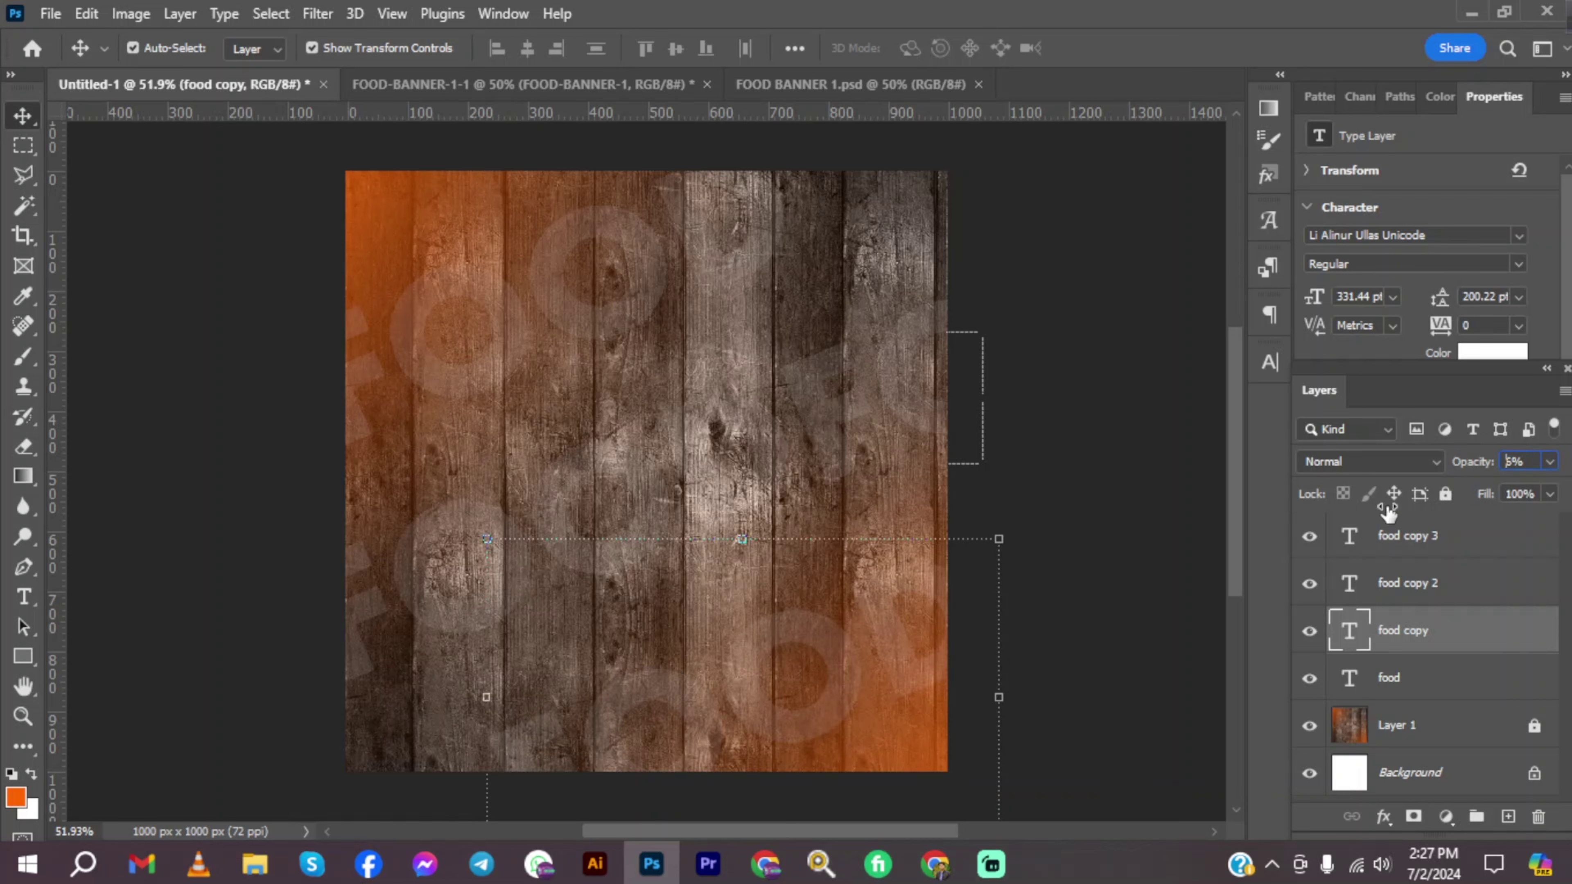
{"action": "key", "text": "ctrl+t"}
{"action": "key", "text": "Return"}
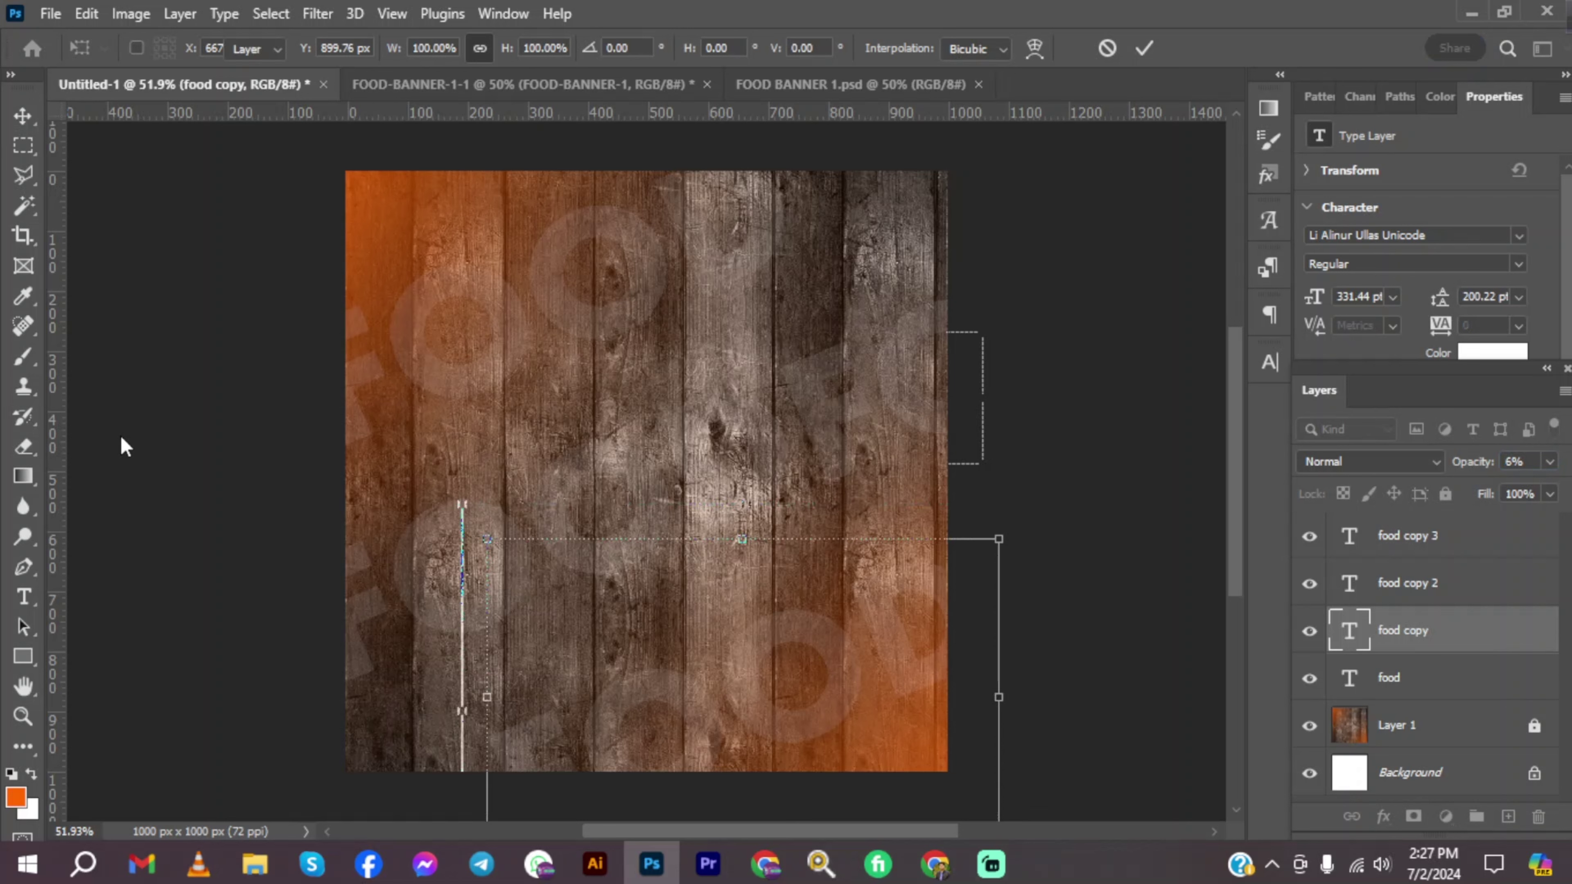
{"action": "left_click", "coordinate": [628, 315]}
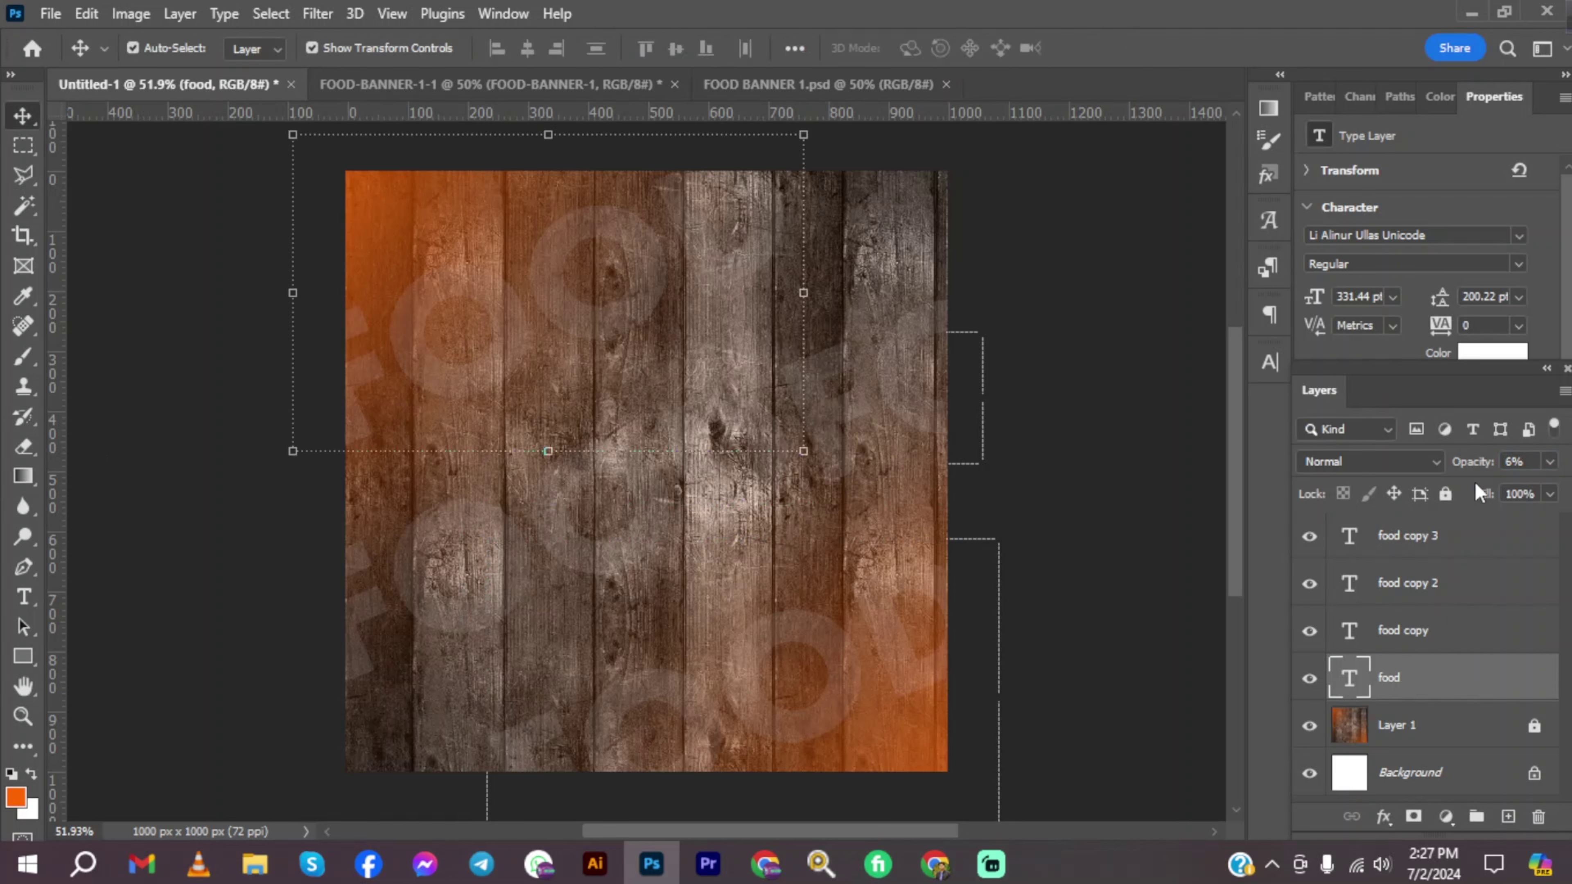
Lock the four FOOD text layers against editing and deselect all layers.
{"action": "left_click", "coordinate": [1446, 495]}
{"action": "left_click", "coordinate": [1436, 633]}
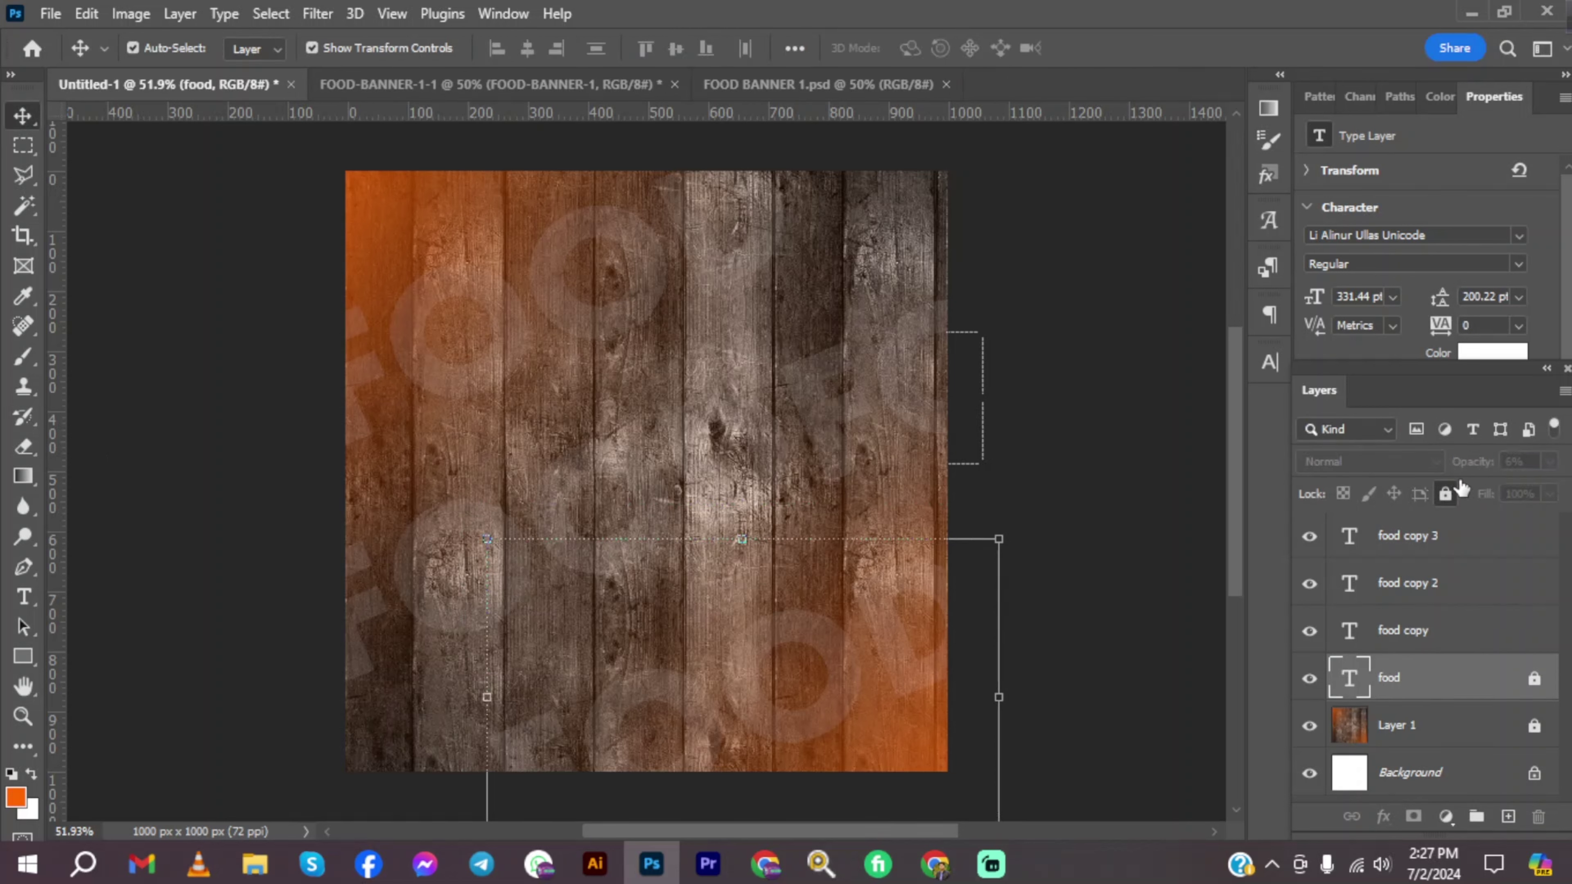
{"action": "left_click", "coordinate": [1447, 495]}
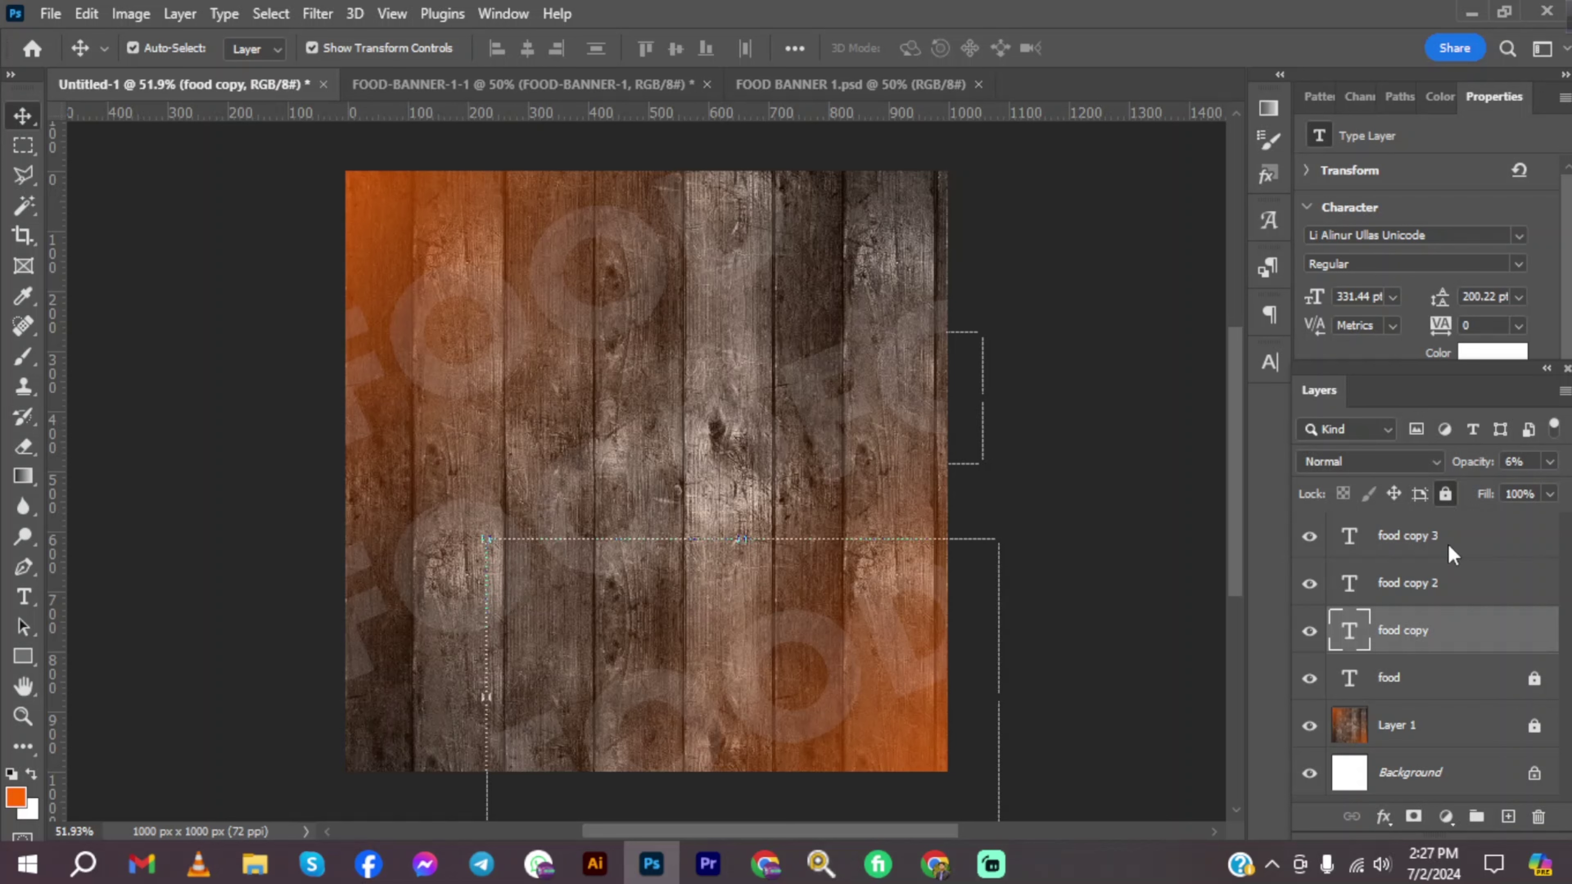
{"action": "key", "text": "alt+bracketright"}
{"action": "left_click", "coordinate": [1447, 495]}
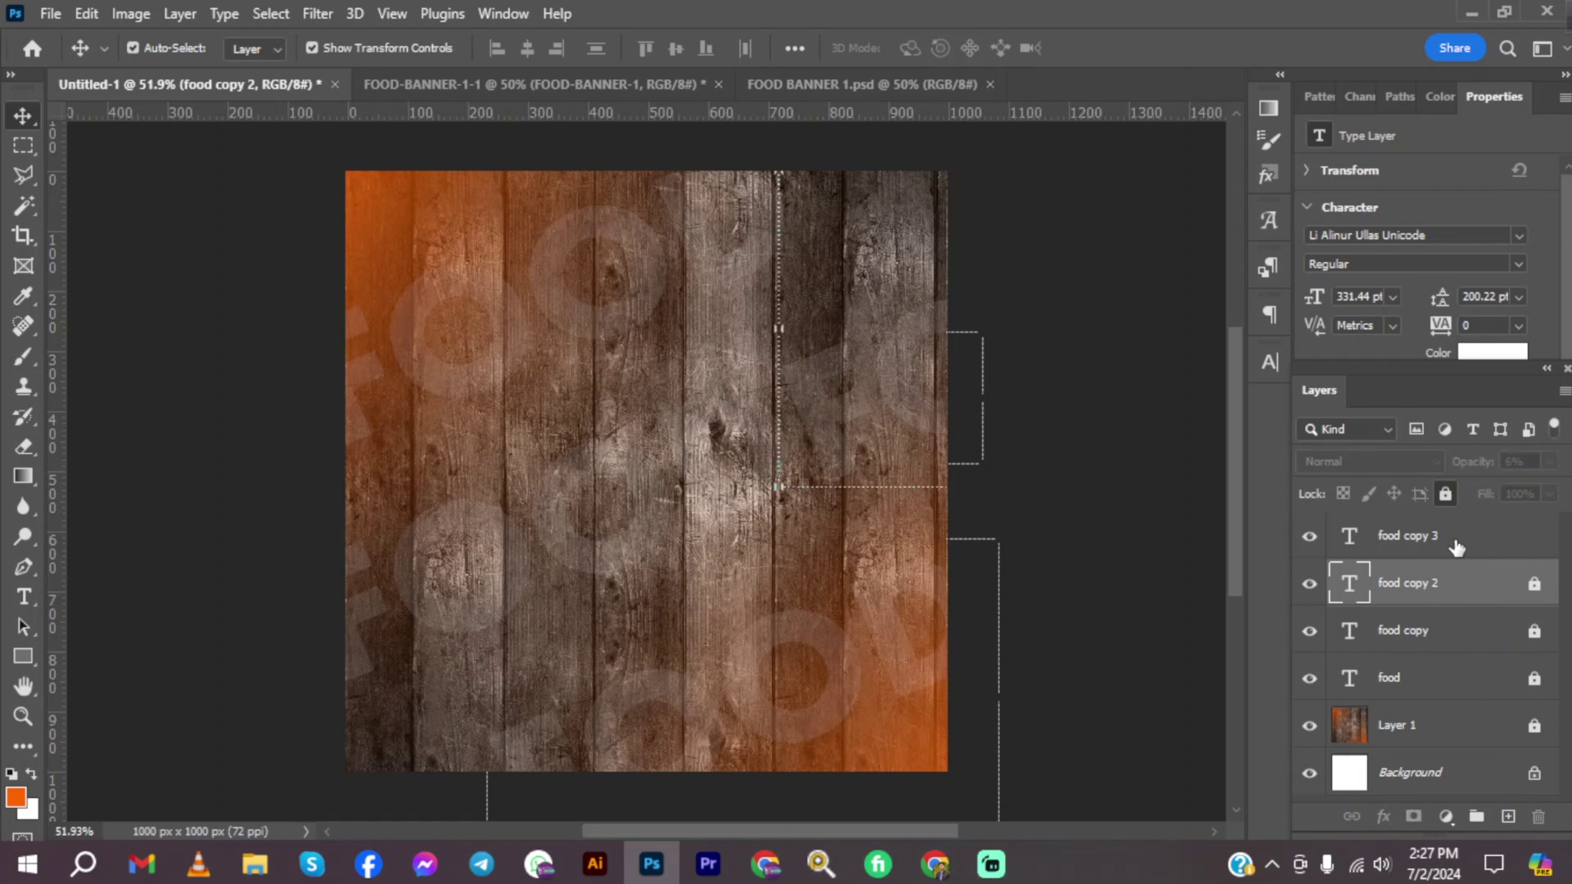
{"action": "key", "text": "alt+bracketright"}
{"action": "left_click", "coordinate": [1447, 495]}
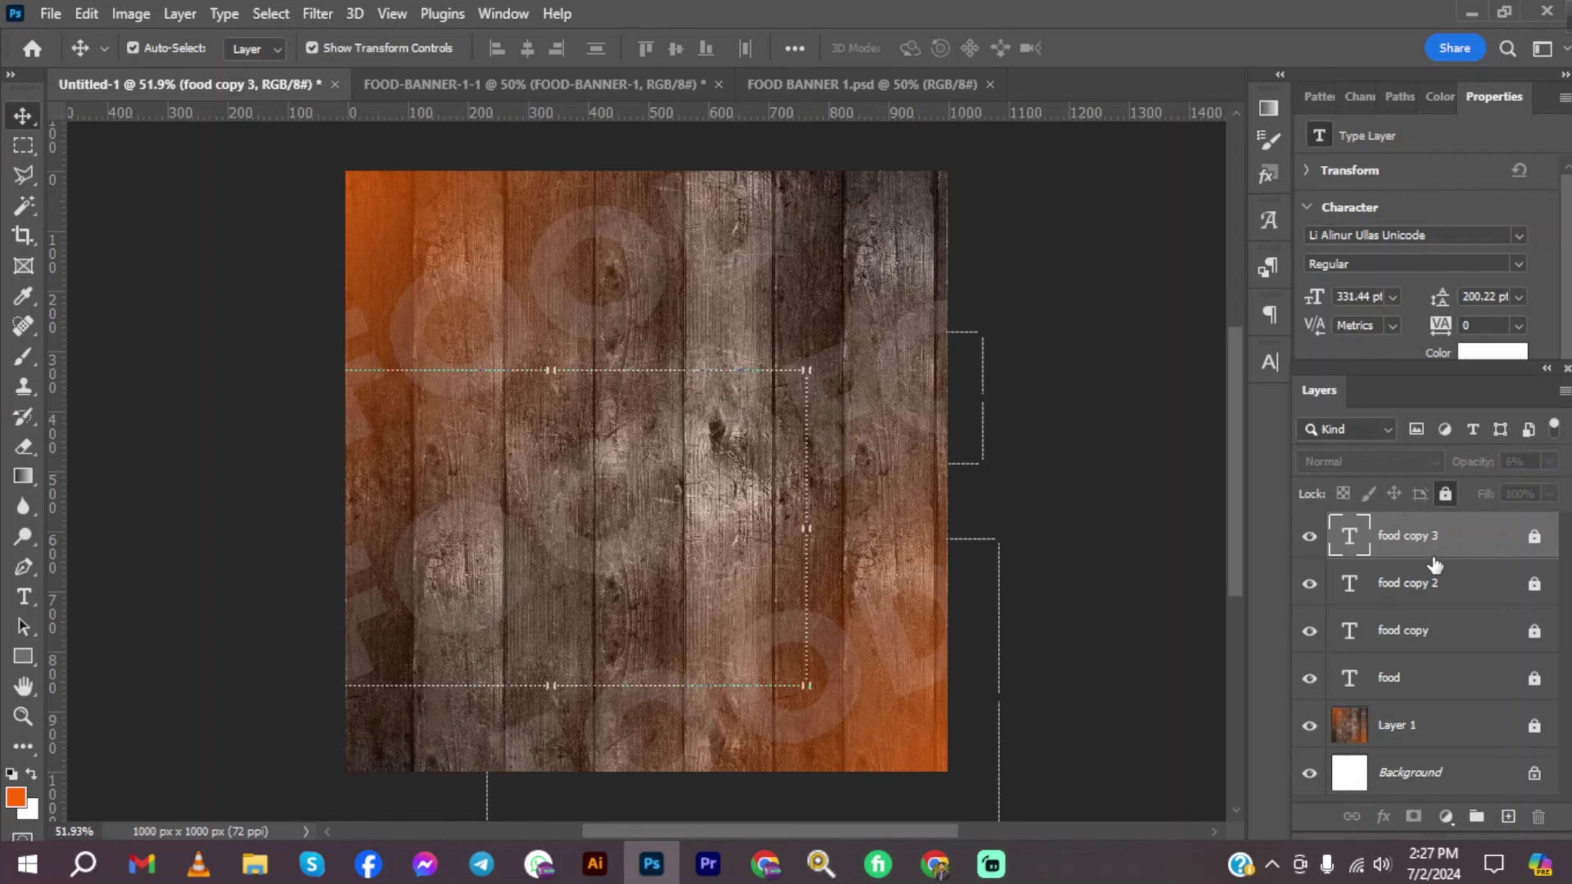
{"action": "left_click", "coordinate": [1074, 471]}
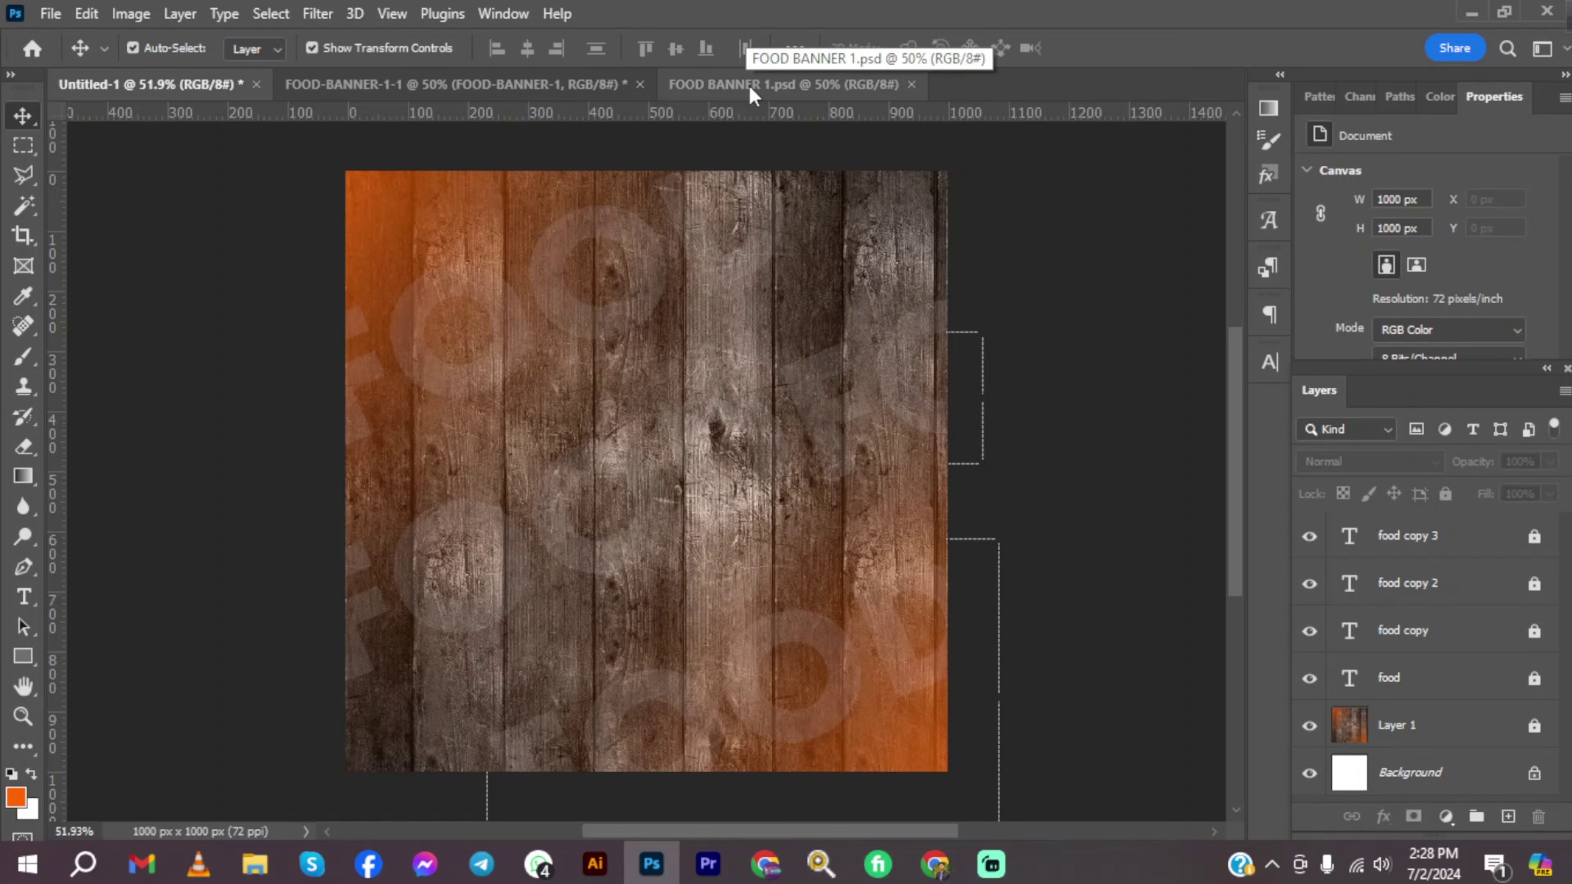
Switch to Chrome and search Google Images for "tomata cut".
{"action": "left_click", "coordinate": [765, 864]}
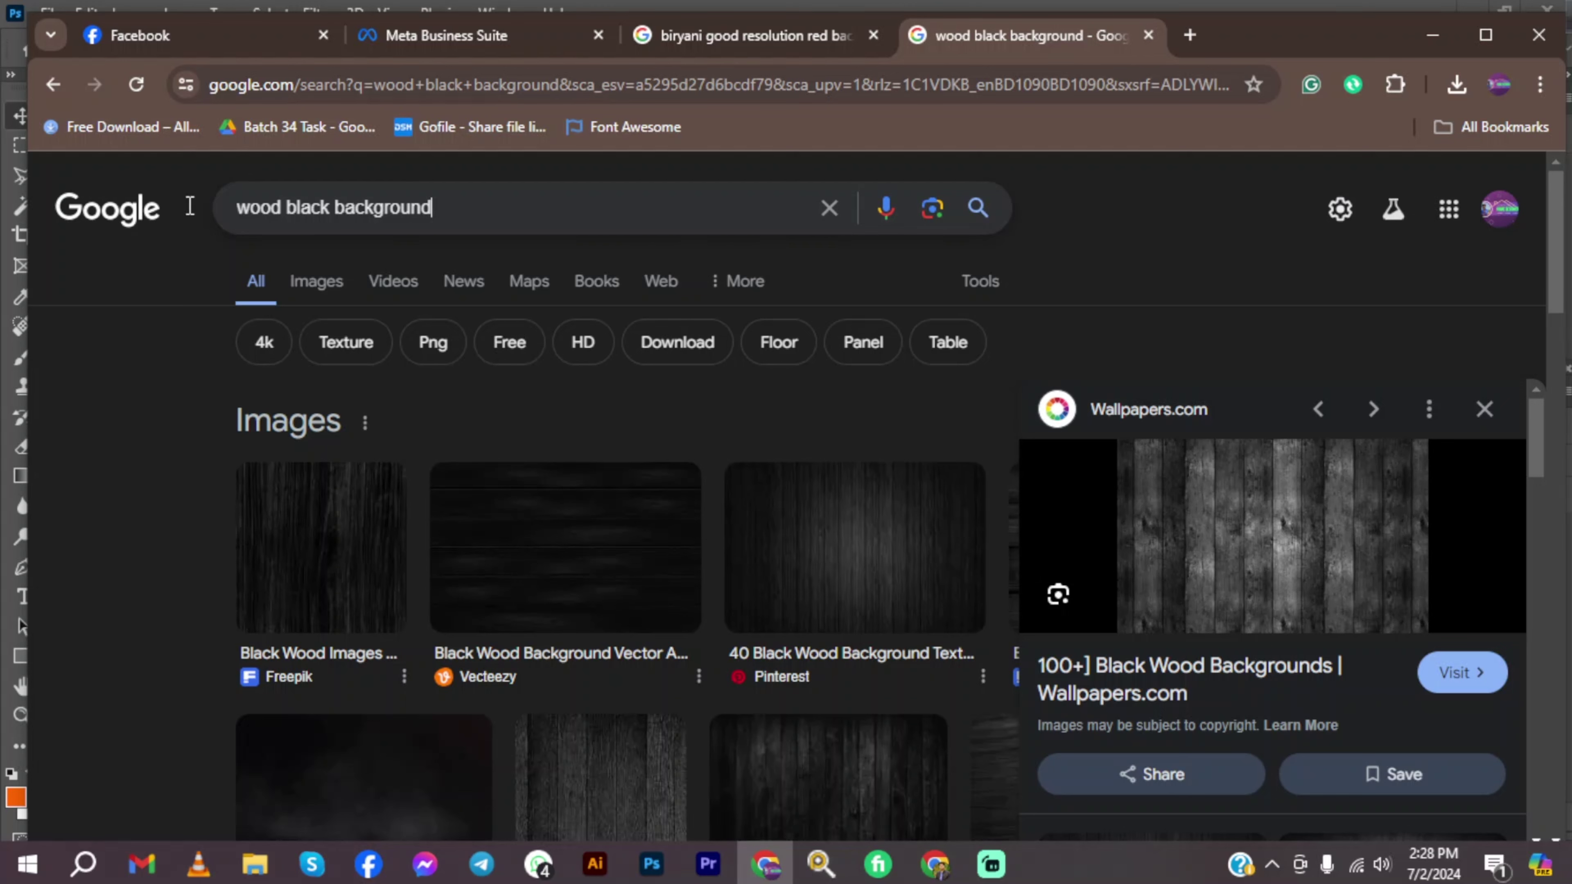
{"action": "key", "text": "ctrl+a"}
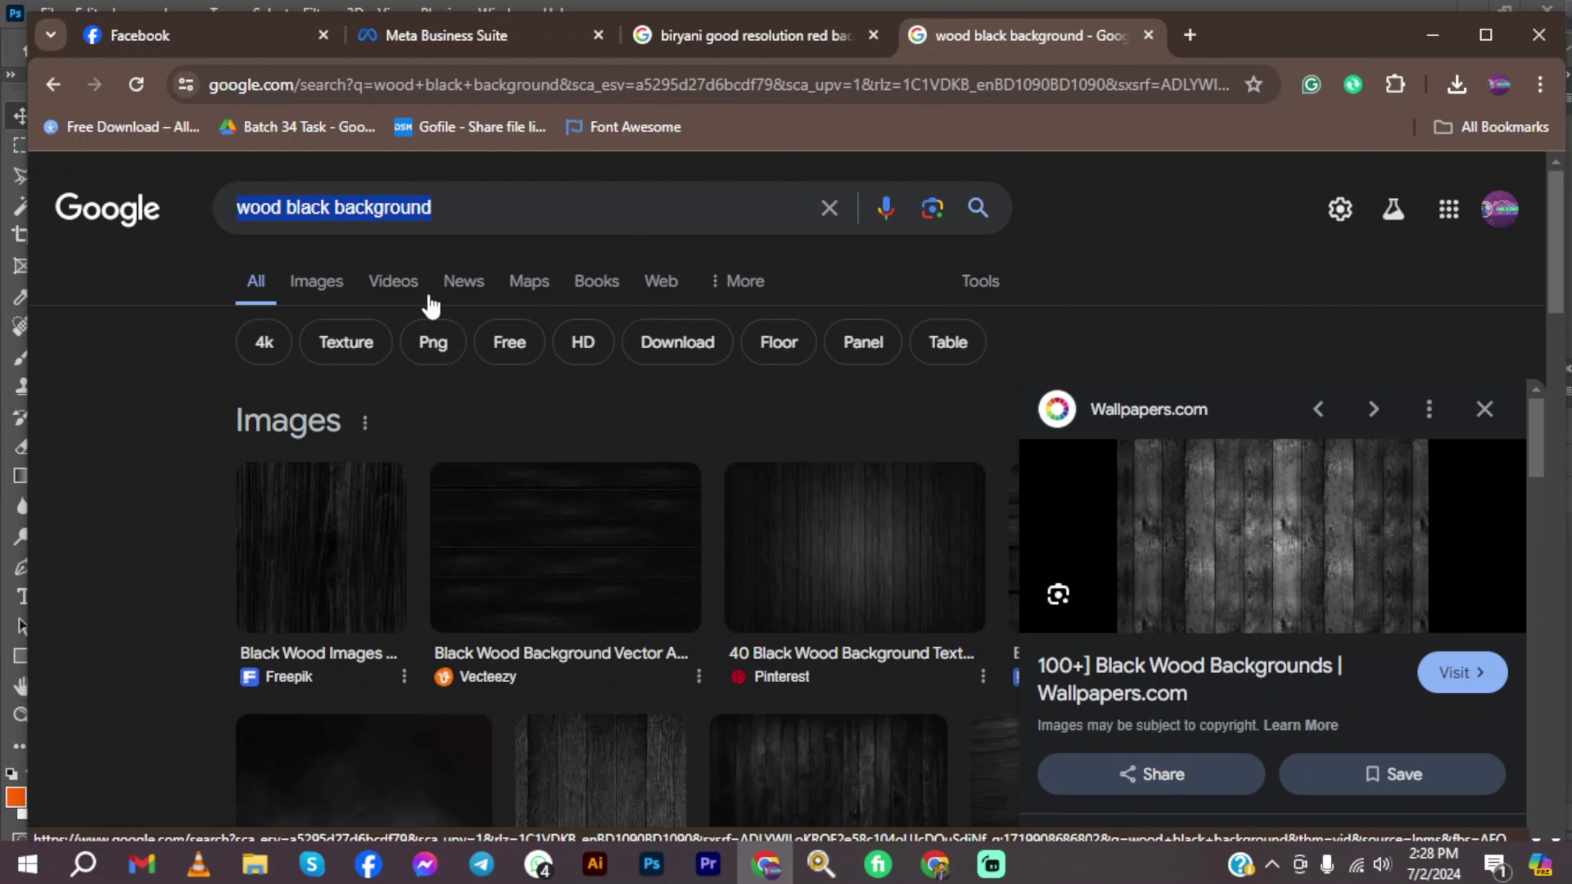
{"action": "type", "text": "tomata cut"}
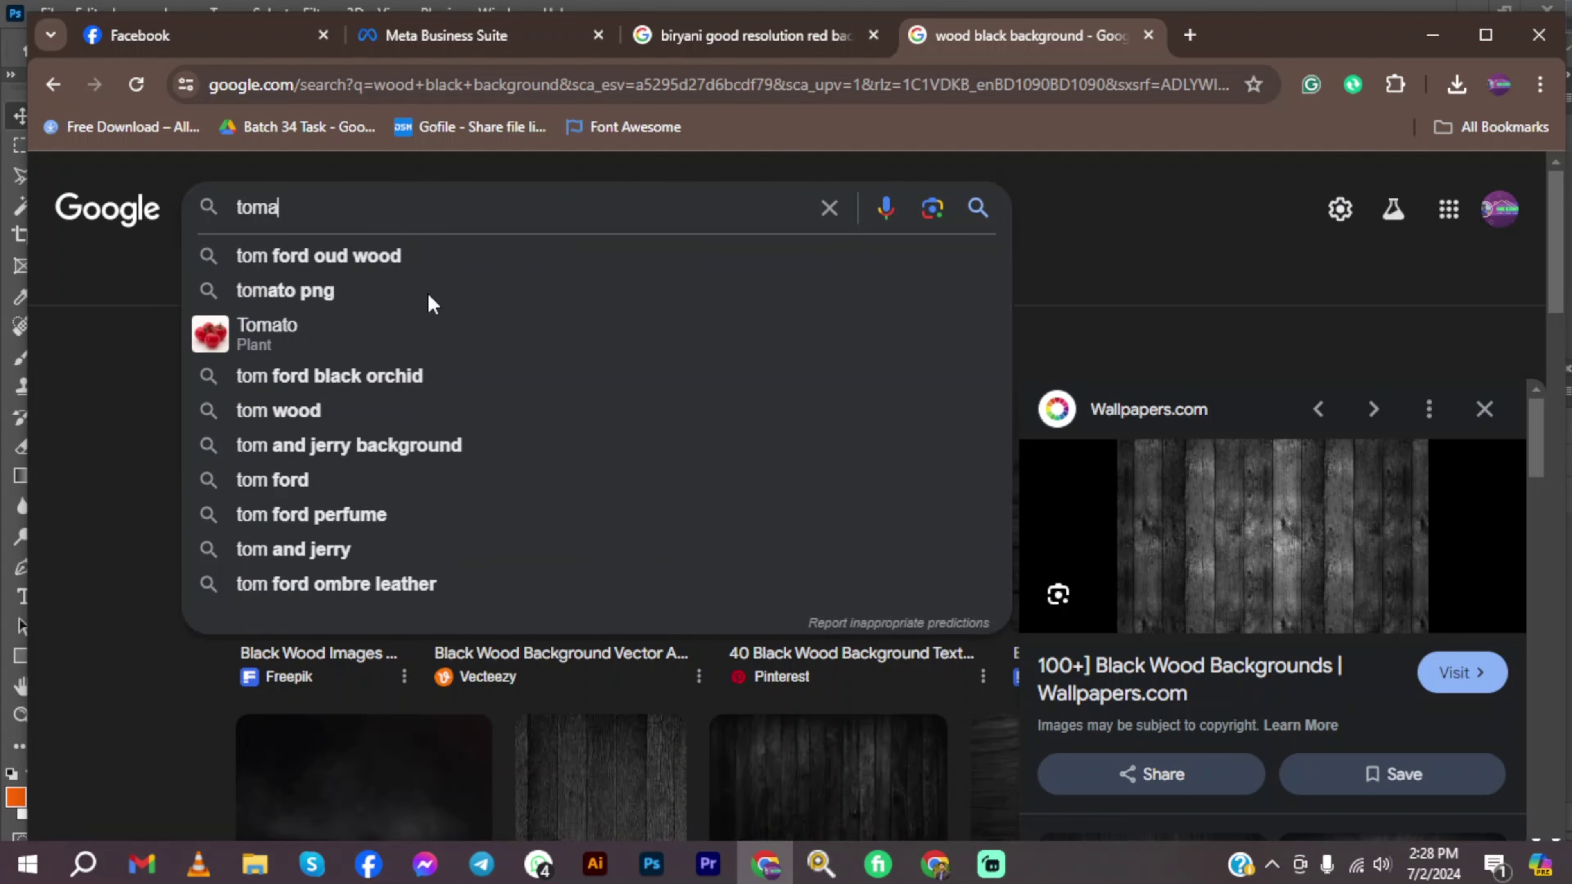
{"action": "key", "text": "Return"}
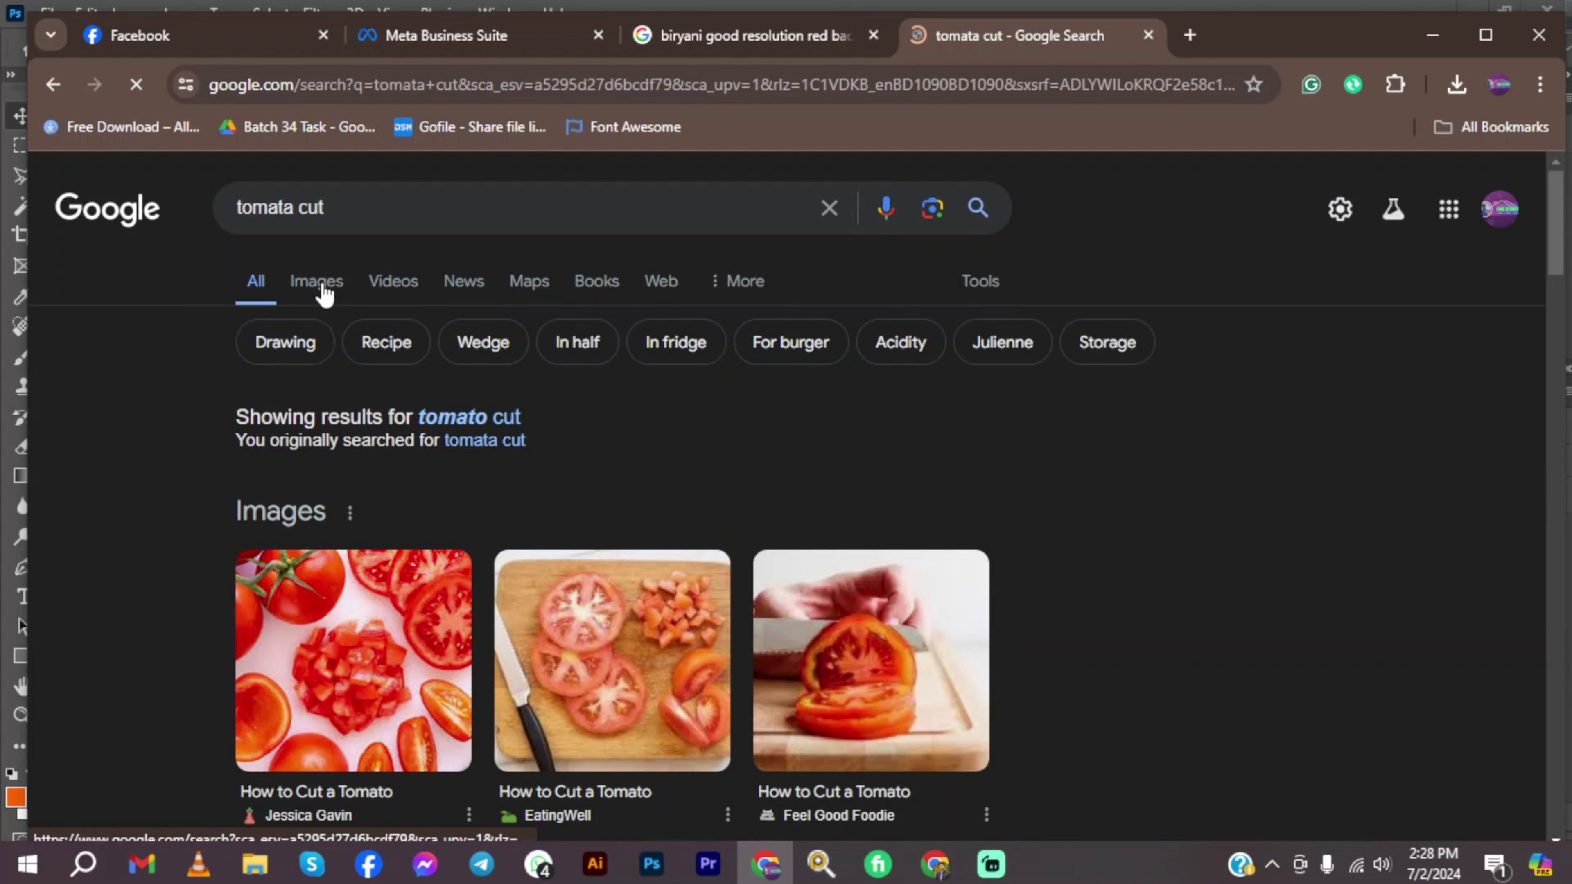
{"action": "left_click", "coordinate": [323, 289]}
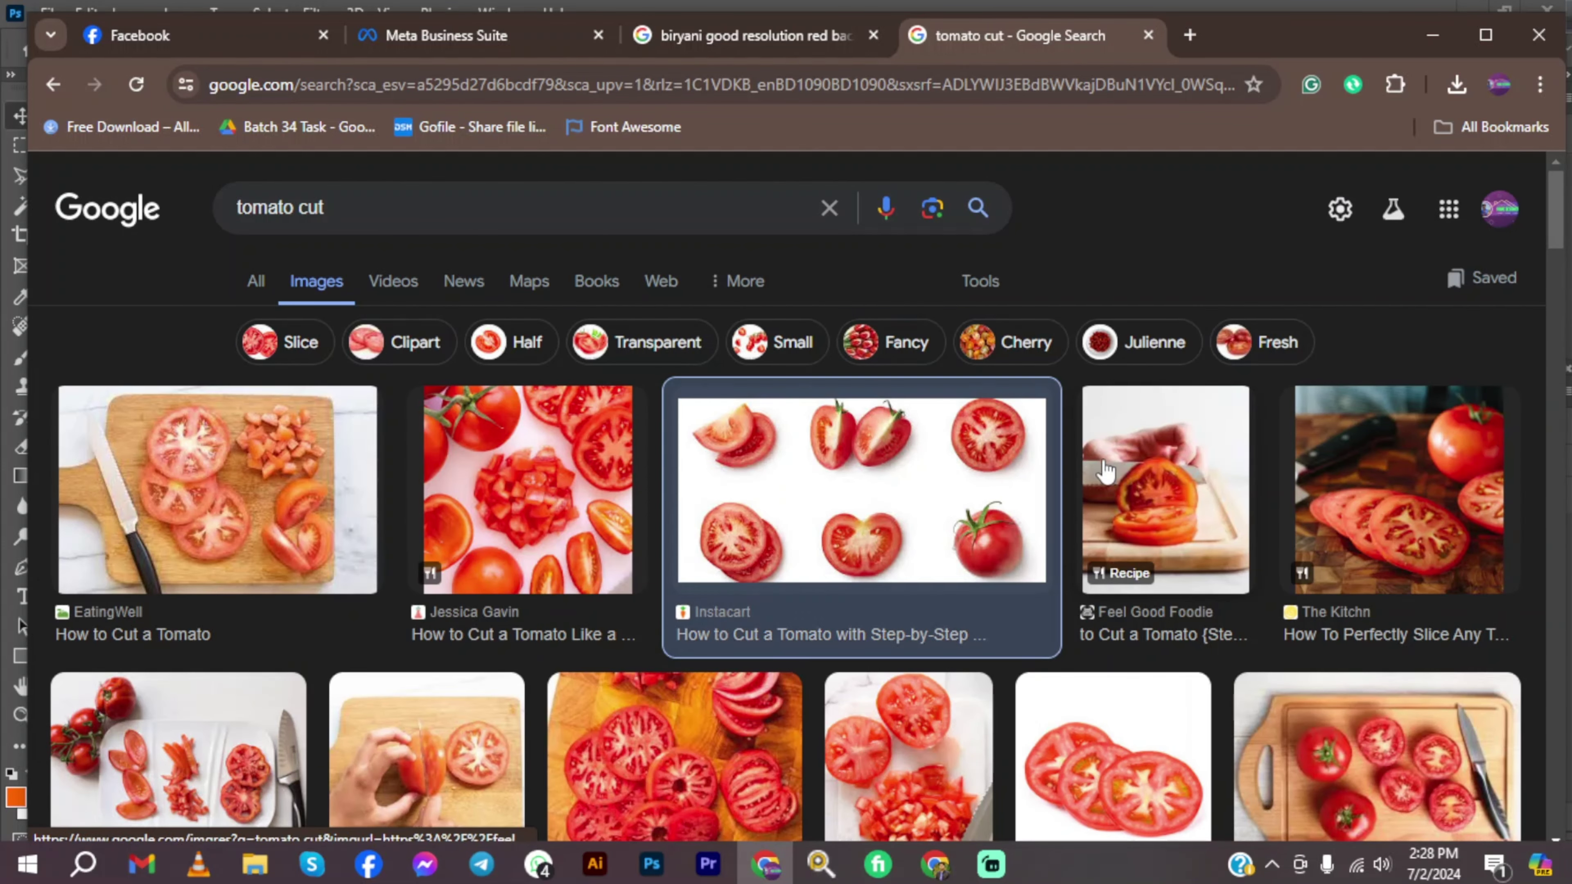
Copy the Instacart picture of six tomato cuts on white and switch back to Photoshop.
{"action": "left_click", "coordinate": [1058, 480]}
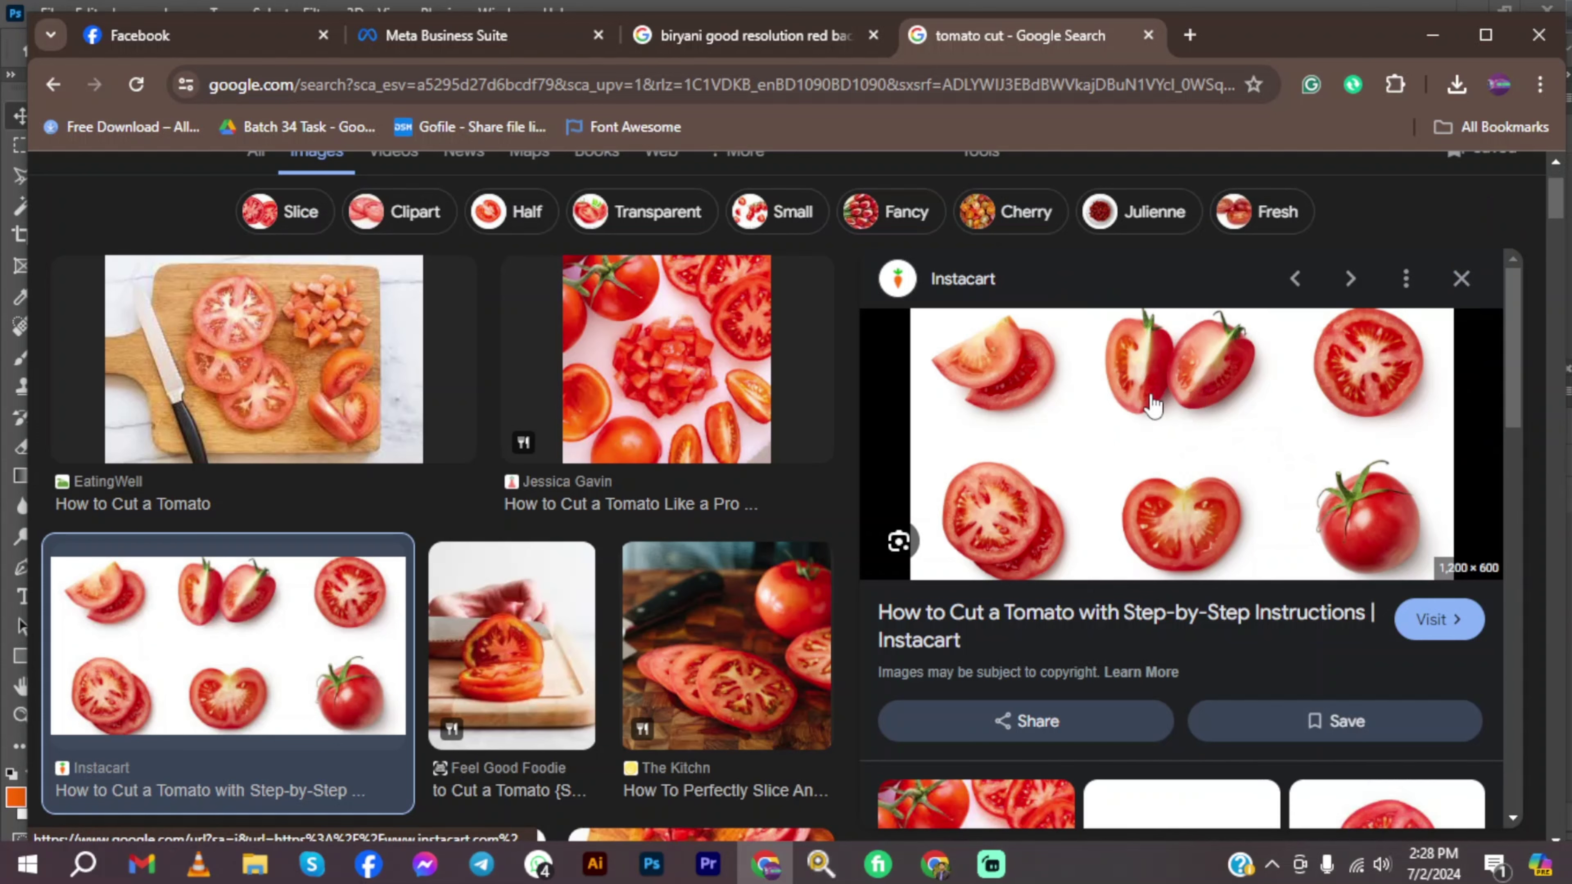
{"action": "right_click", "coordinate": [1153, 397]}
{"action": "scroll", "coordinate": [1262, 588], "scroll_direction": "down", "scroll_amount": 3}
{"action": "left_click", "coordinate": [1263, 611]}
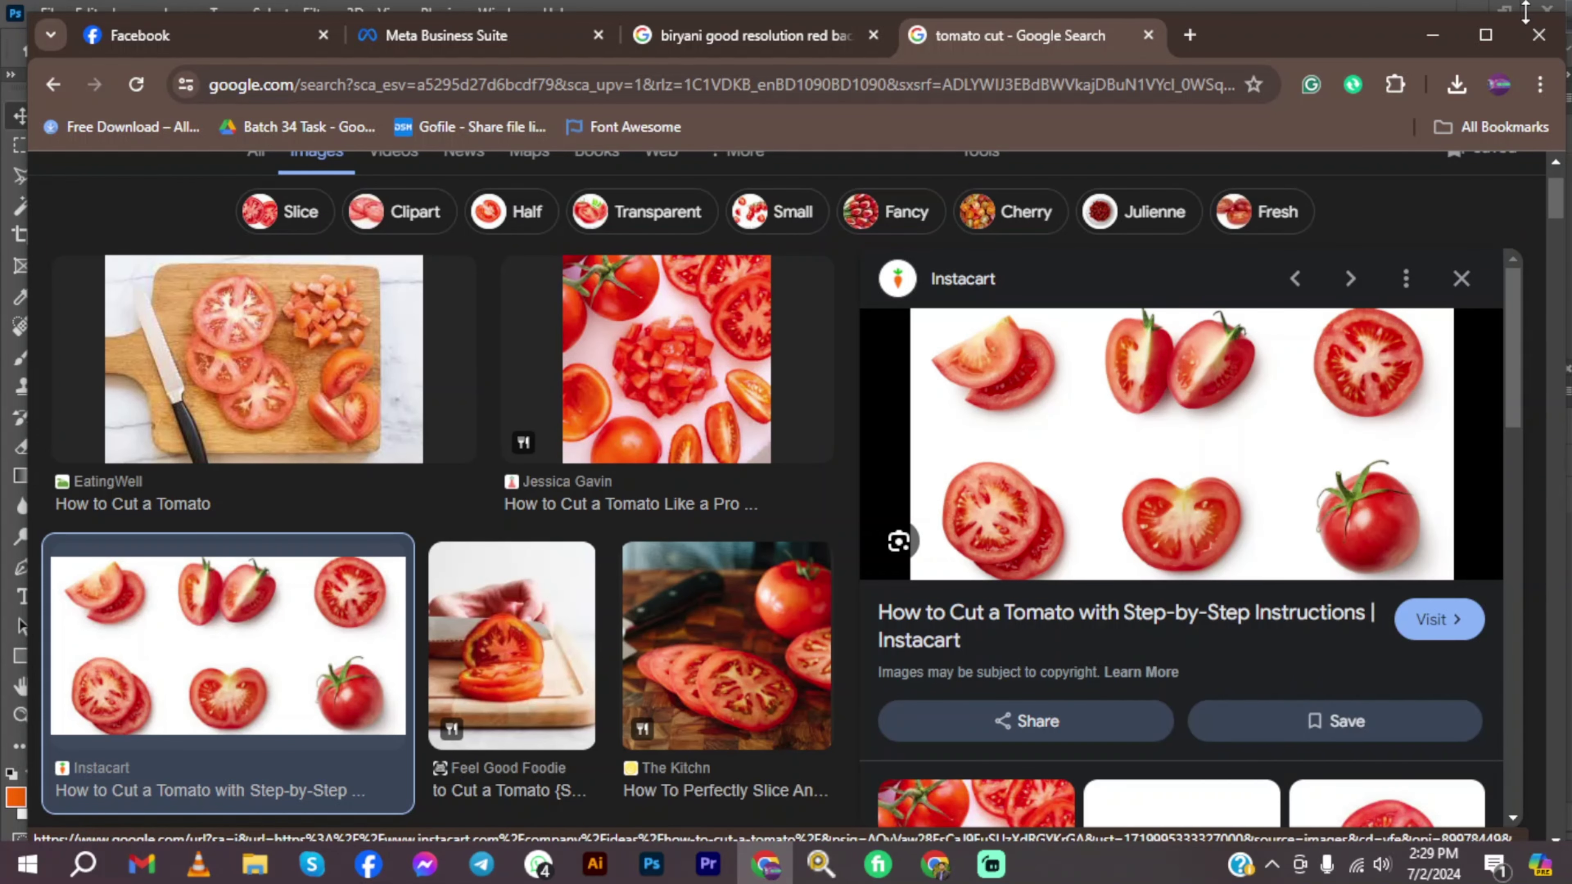
{"action": "left_click", "coordinate": [1435, 38]}
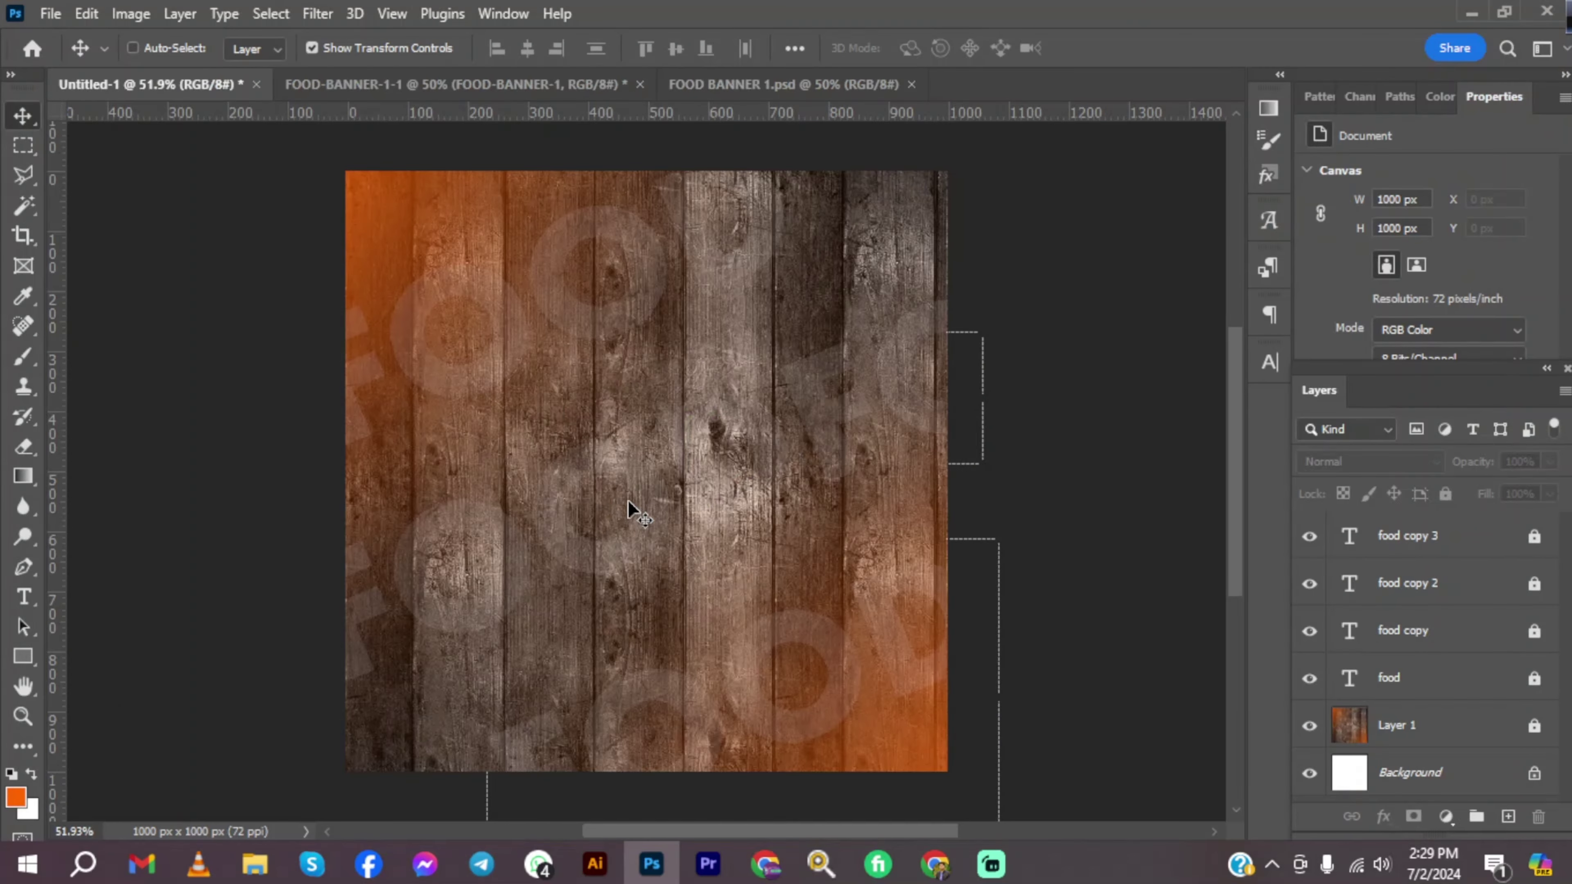
Paste the tomato picture scaled down and isolate its two overlapping slices without background near the canvas center.
{"action": "key", "text": "ctrl+v"}
{"action": "left_click_drag", "start_coordinate": [653, 484], "coordinate": [701, 475]}
{"action": "left_click_drag", "start_coordinate": [1117, 269], "coordinate": [680, 387]}
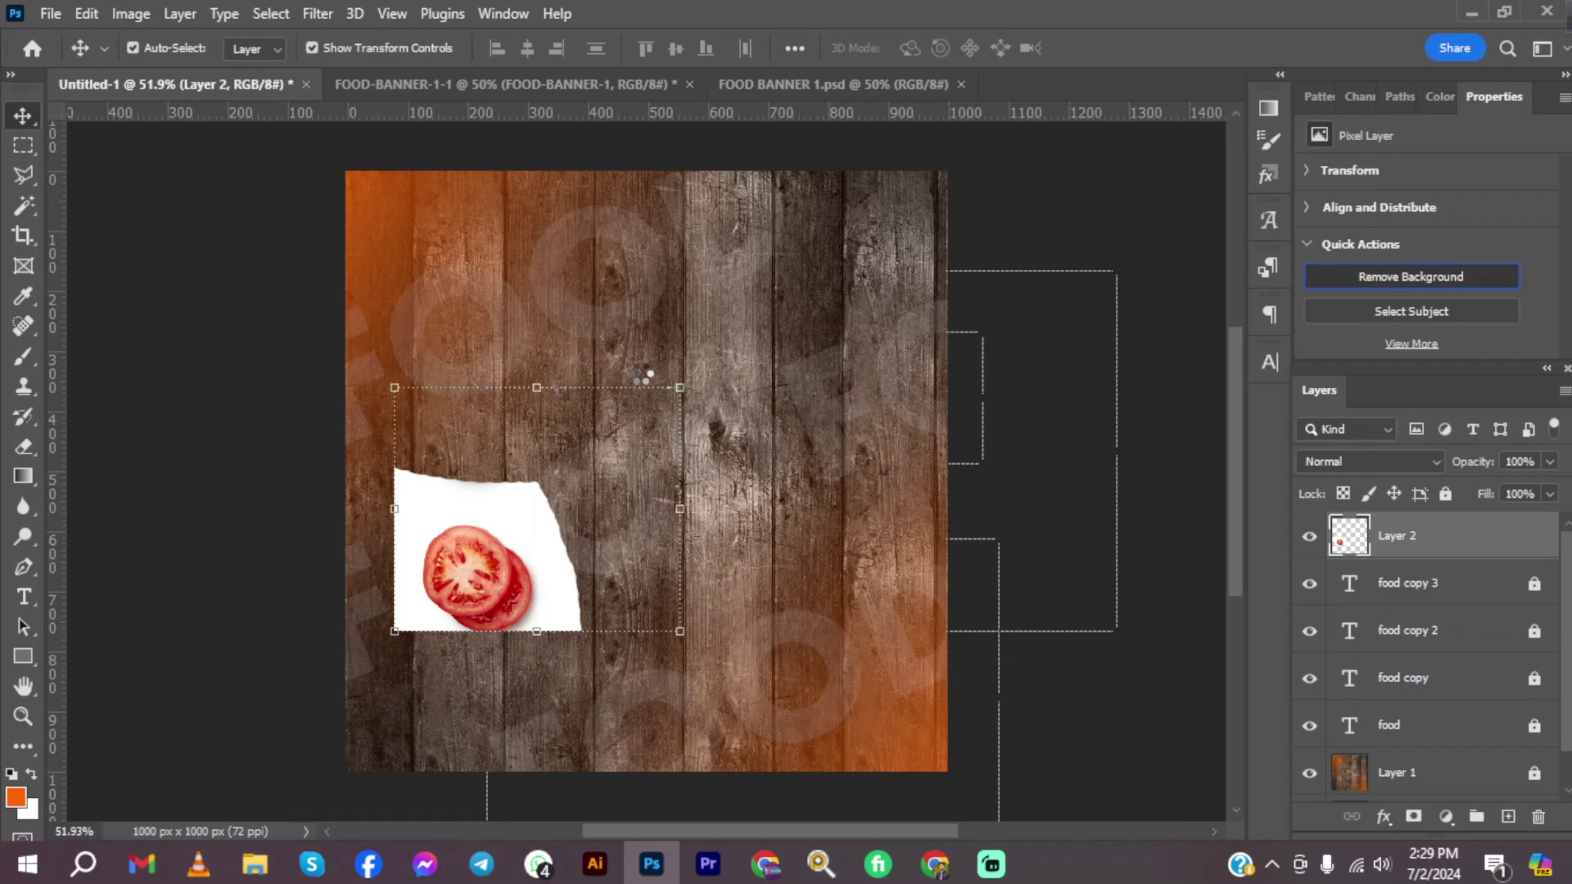
{"action": "left_click_drag", "start_coordinate": [456, 588], "coordinate": [567, 458]}
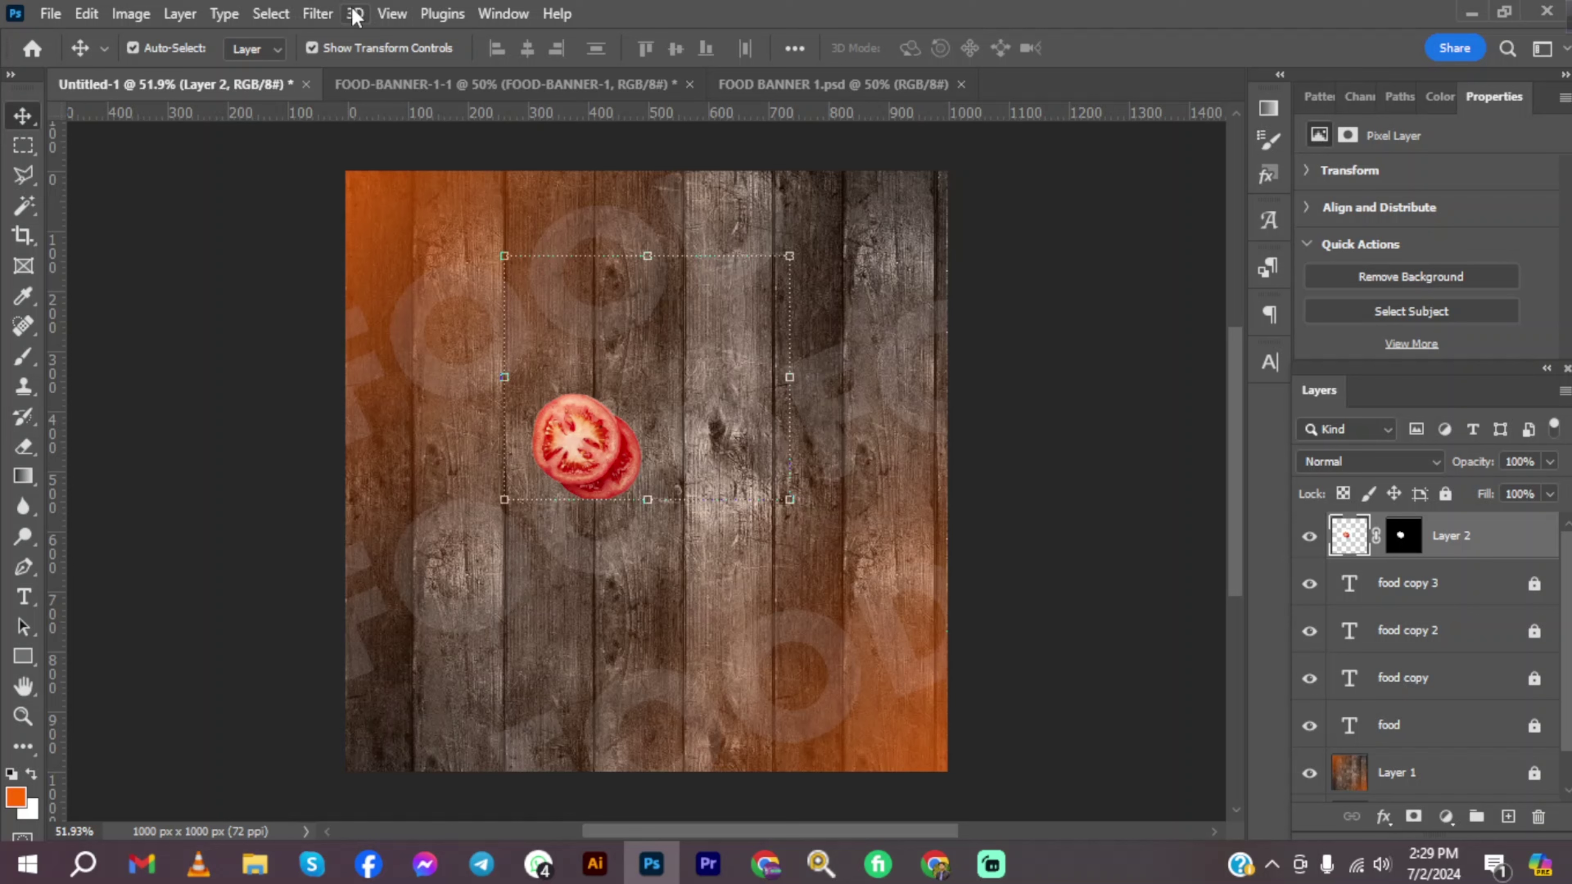
{"action": "left_click_drag", "start_coordinate": [565, 459], "coordinate": [547, 473]}
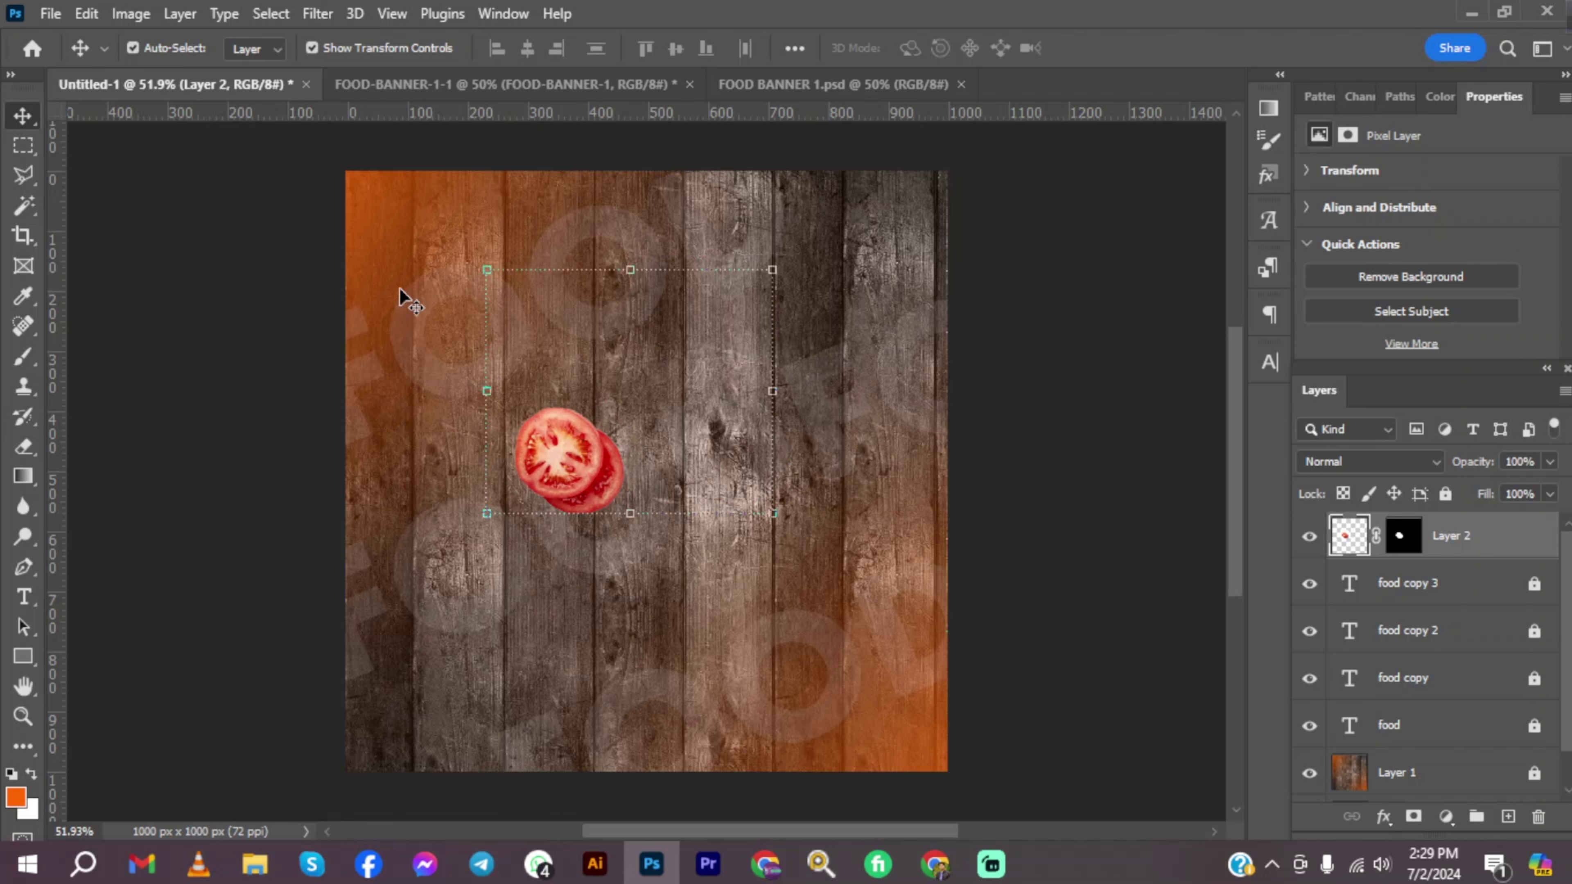
Apply a Gaussian Blur with a 2.2-pixel radius to the tomato slices.
{"action": "left_click", "coordinate": [318, 15]}
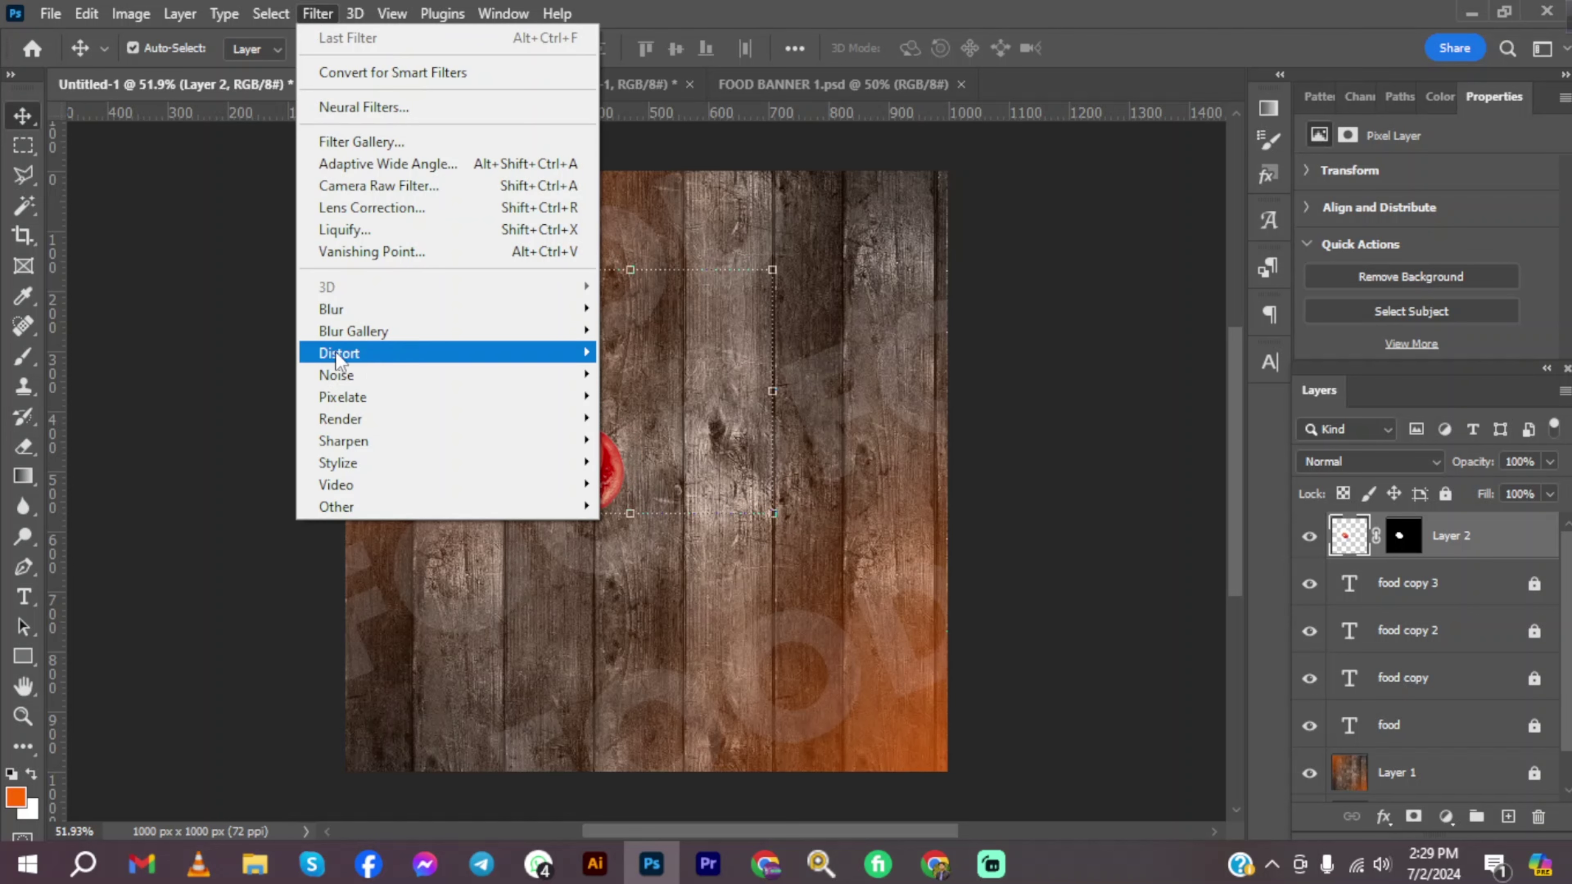
{"action": "mouse_move", "coordinate": [365, 312]}
{"action": "left_click", "coordinate": [660, 396]}
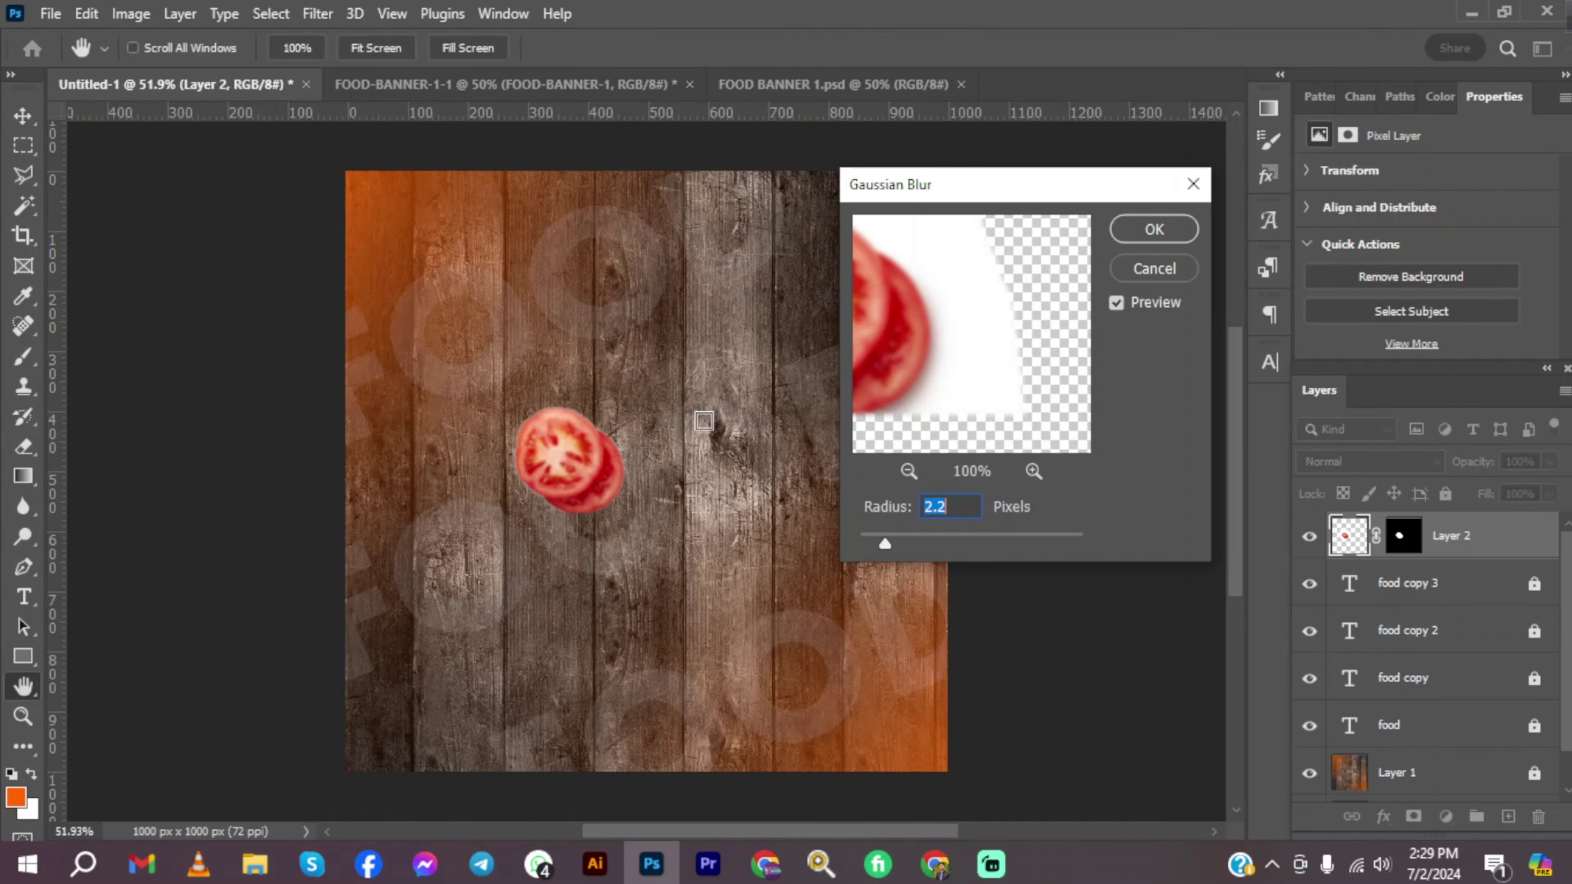
{"action": "left_click", "coordinate": [1120, 239]}
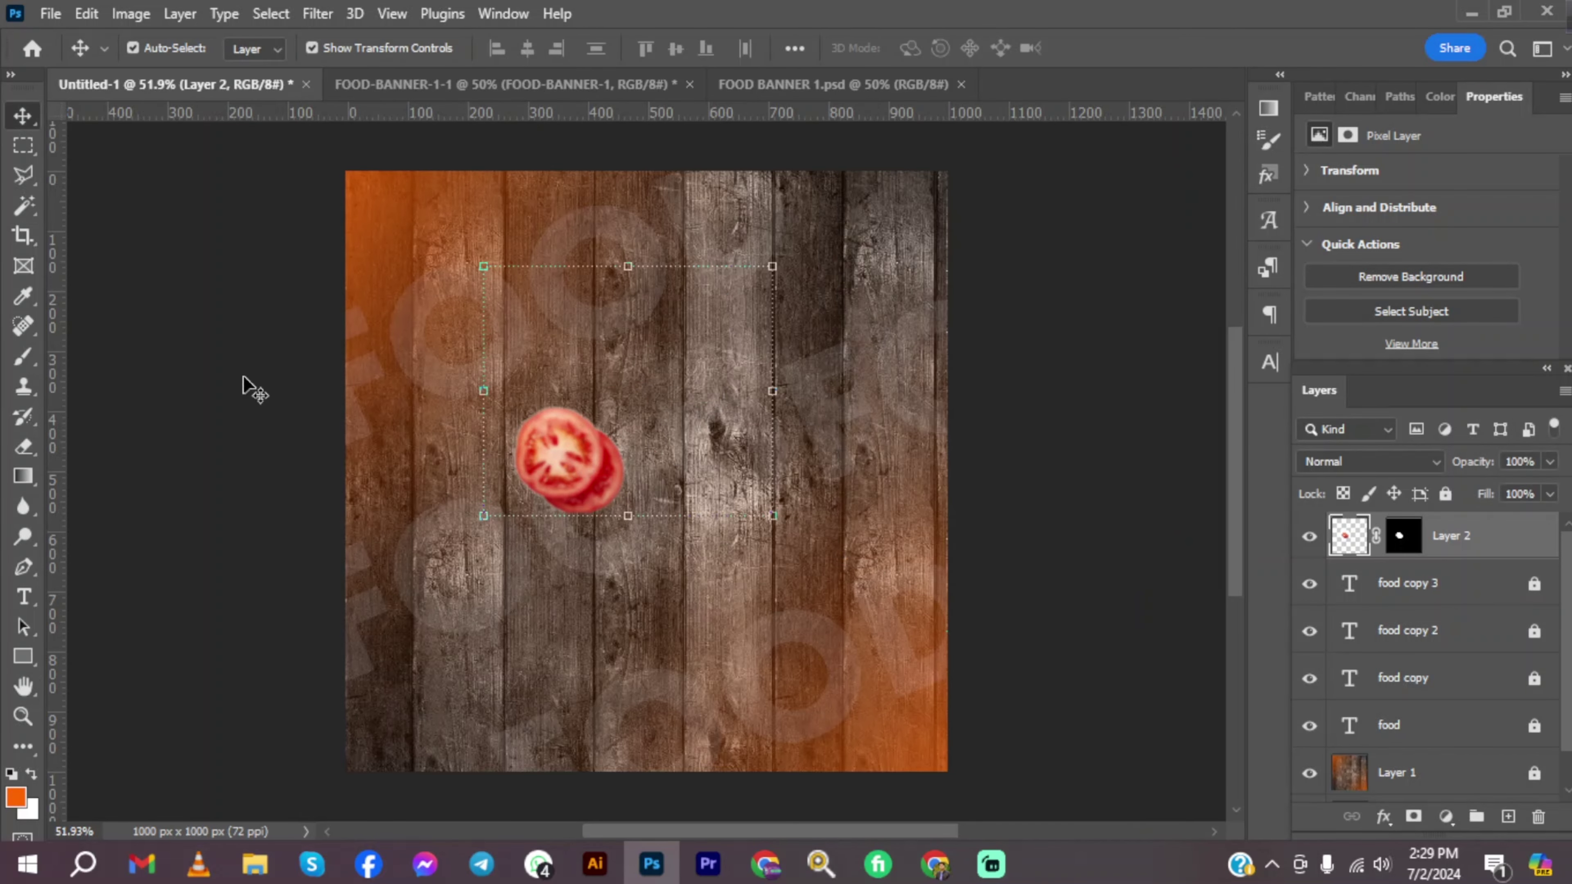
Move the blurred tomato slices into the canvas's upper-left corner and duplicate them near the lower-right corner.
{"action": "left_click_drag", "start_coordinate": [563, 462], "coordinate": [361, 209]}
{"action": "key", "text": "ctrl"}
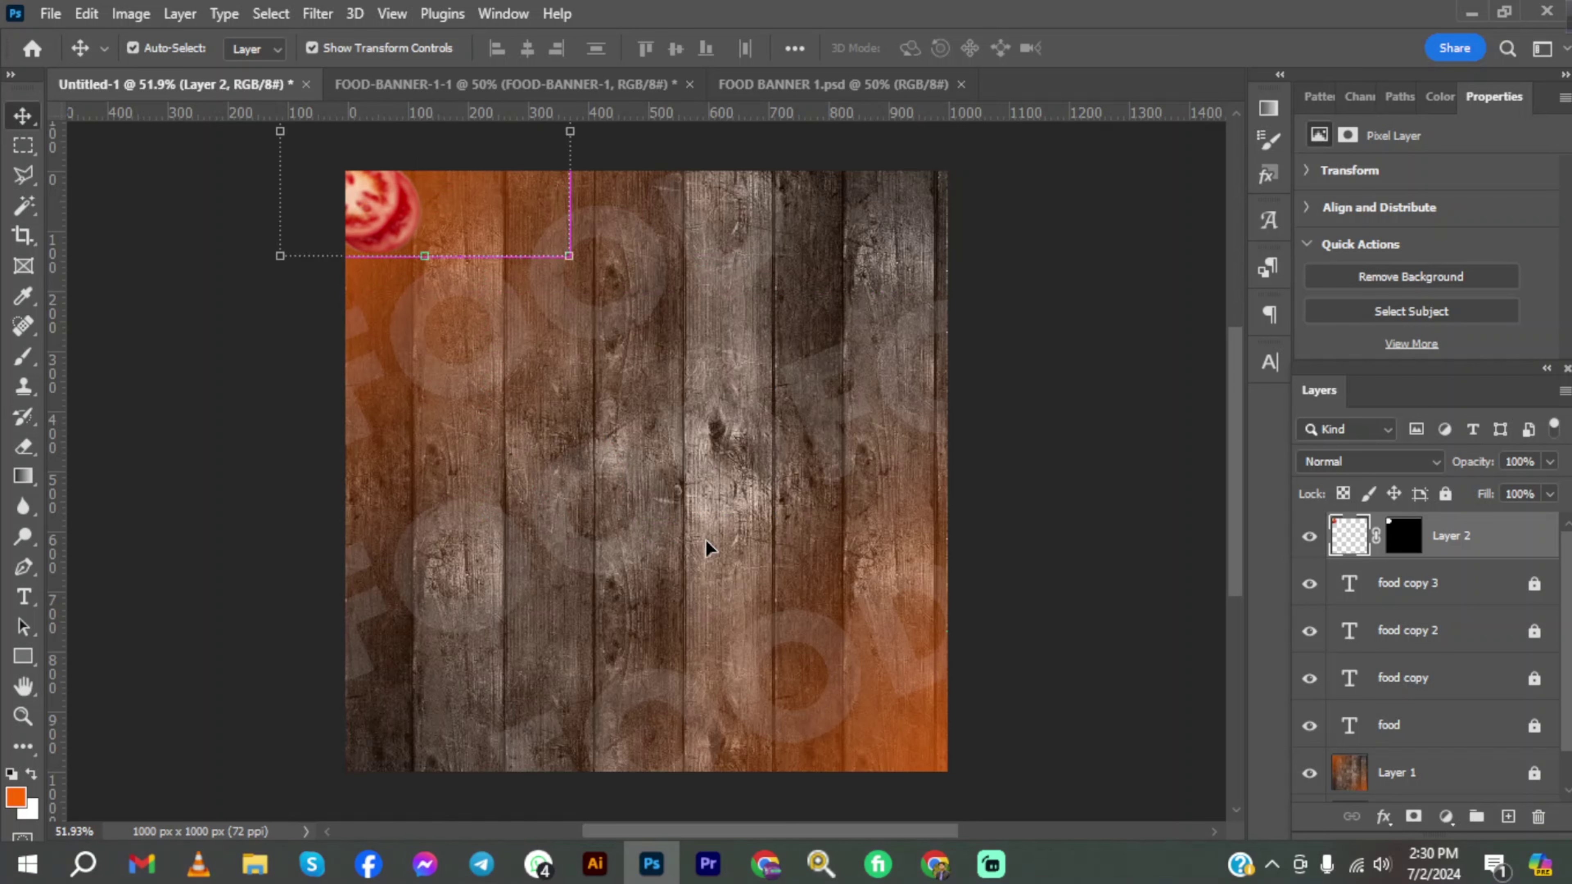
{"action": "left_click_drag", "start_coordinate": [402, 227], "coordinate": [892, 778]}
Switch to Chrome and look through the Google Images results for "onion cut" for sliced red onion on white.
{"action": "key", "text": "alt+Tab"}
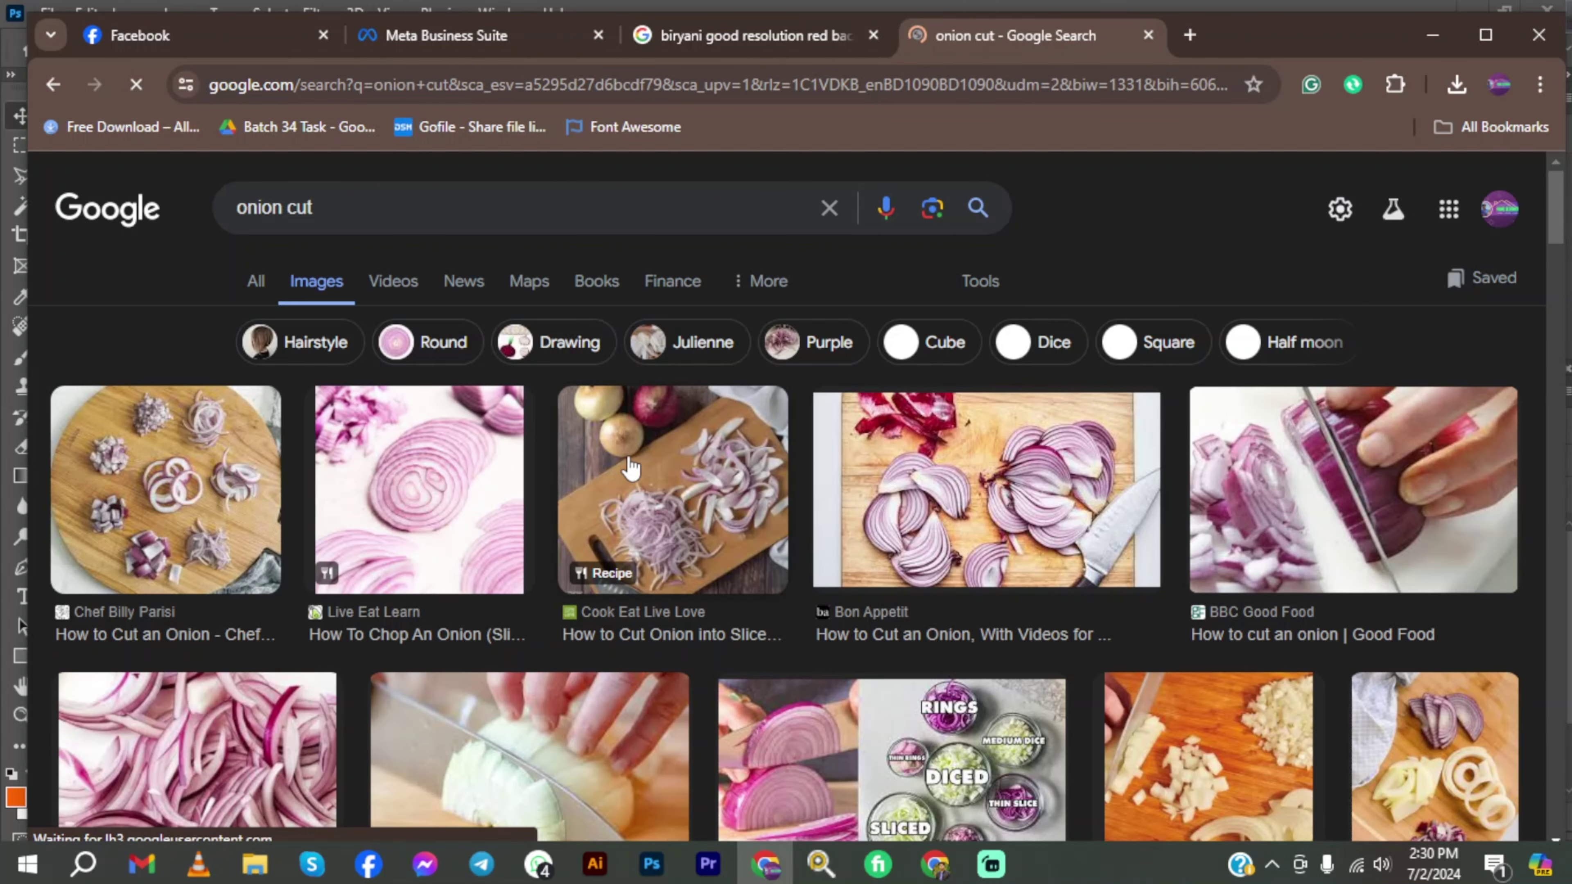
{"action": "scroll", "coordinate": [679, 496], "scroll_direction": "down", "scroll_amount": 5}
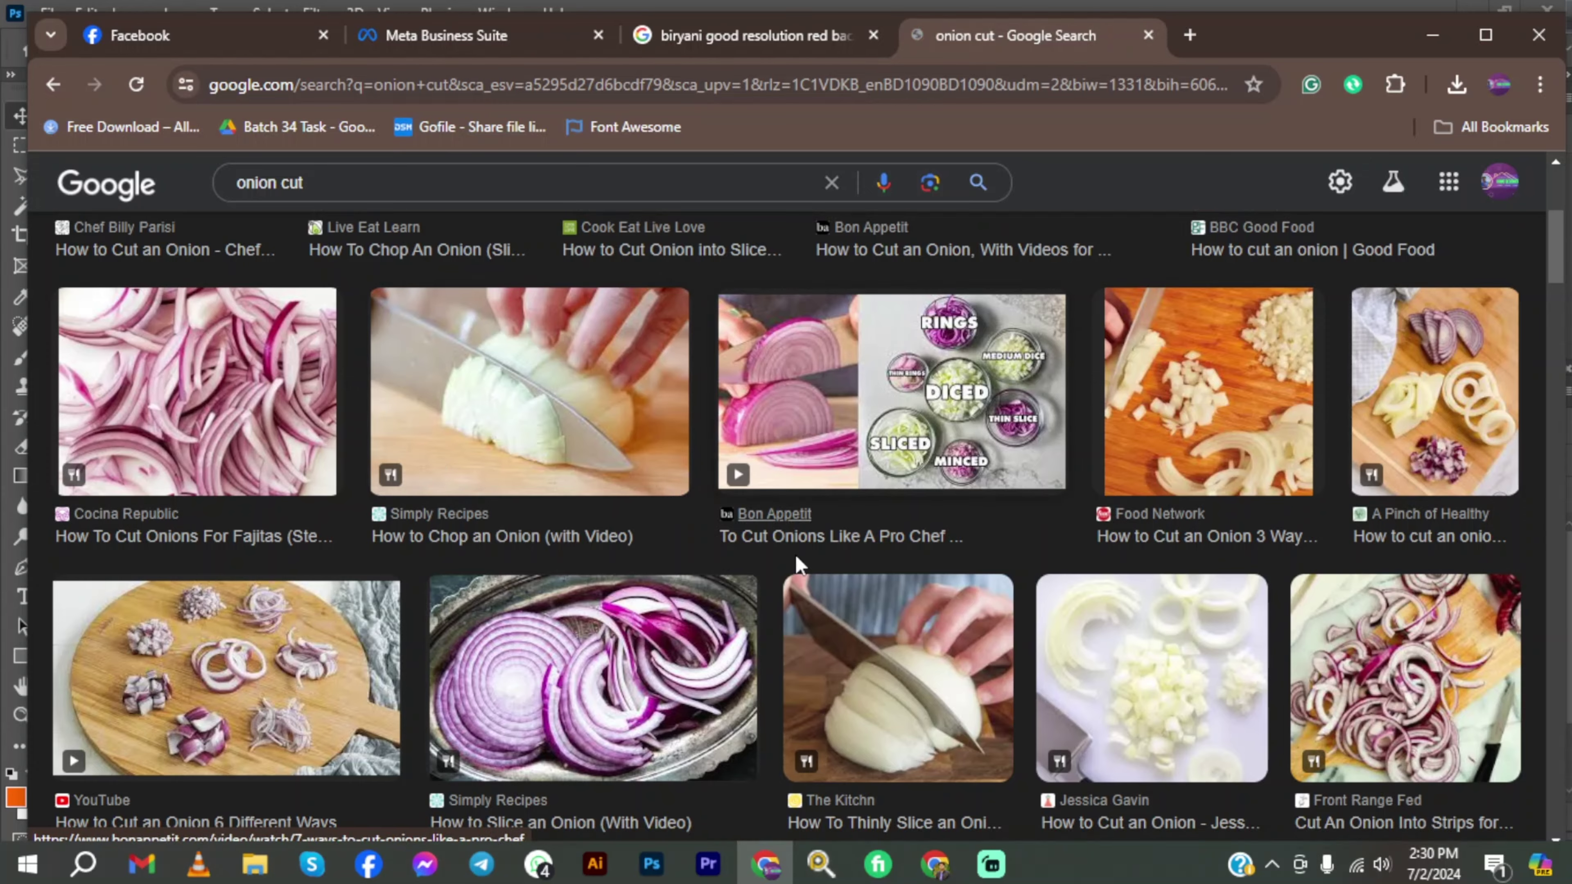
{"action": "scroll", "coordinate": [873, 538], "scroll_direction": "down", "scroll_amount": 5}
{"action": "scroll", "coordinate": [879, 538], "scroll_direction": "down", "scroll_amount": 5}
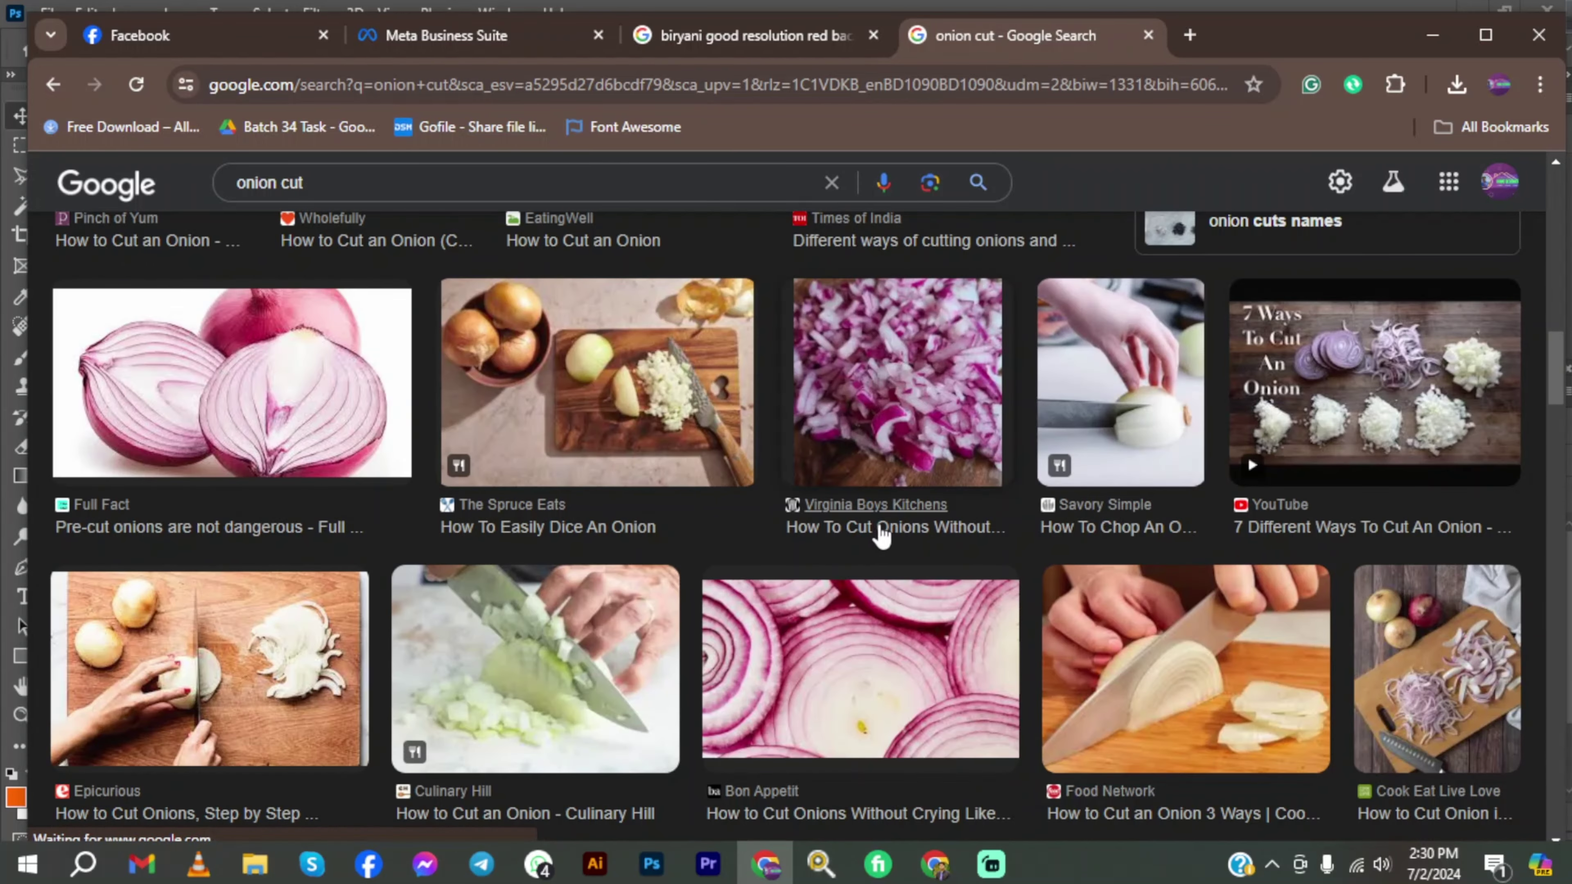
{"action": "scroll", "coordinate": [879, 538], "scroll_direction": "down", "scroll_amount": 5}
{"action": "scroll", "coordinate": [885, 542], "scroll_direction": "up", "scroll_amount": 11}
{"action": "scroll", "coordinate": [885, 542], "scroll_direction": "up", "scroll_amount": 5}
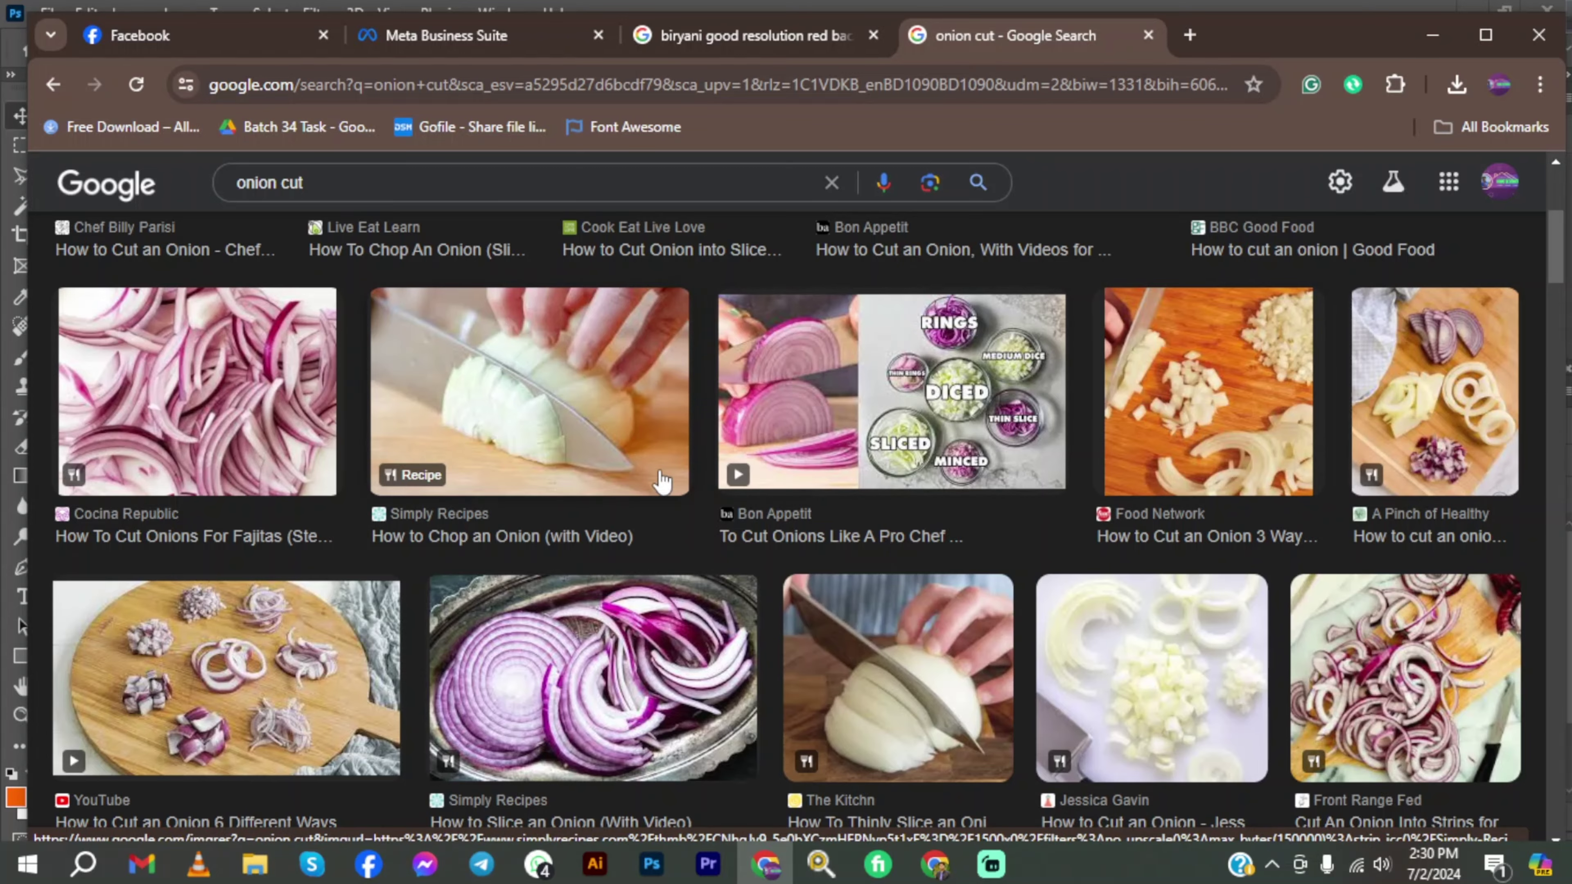
{"action": "scroll", "coordinate": [625, 505], "scroll_direction": "down", "scroll_amount": 10}
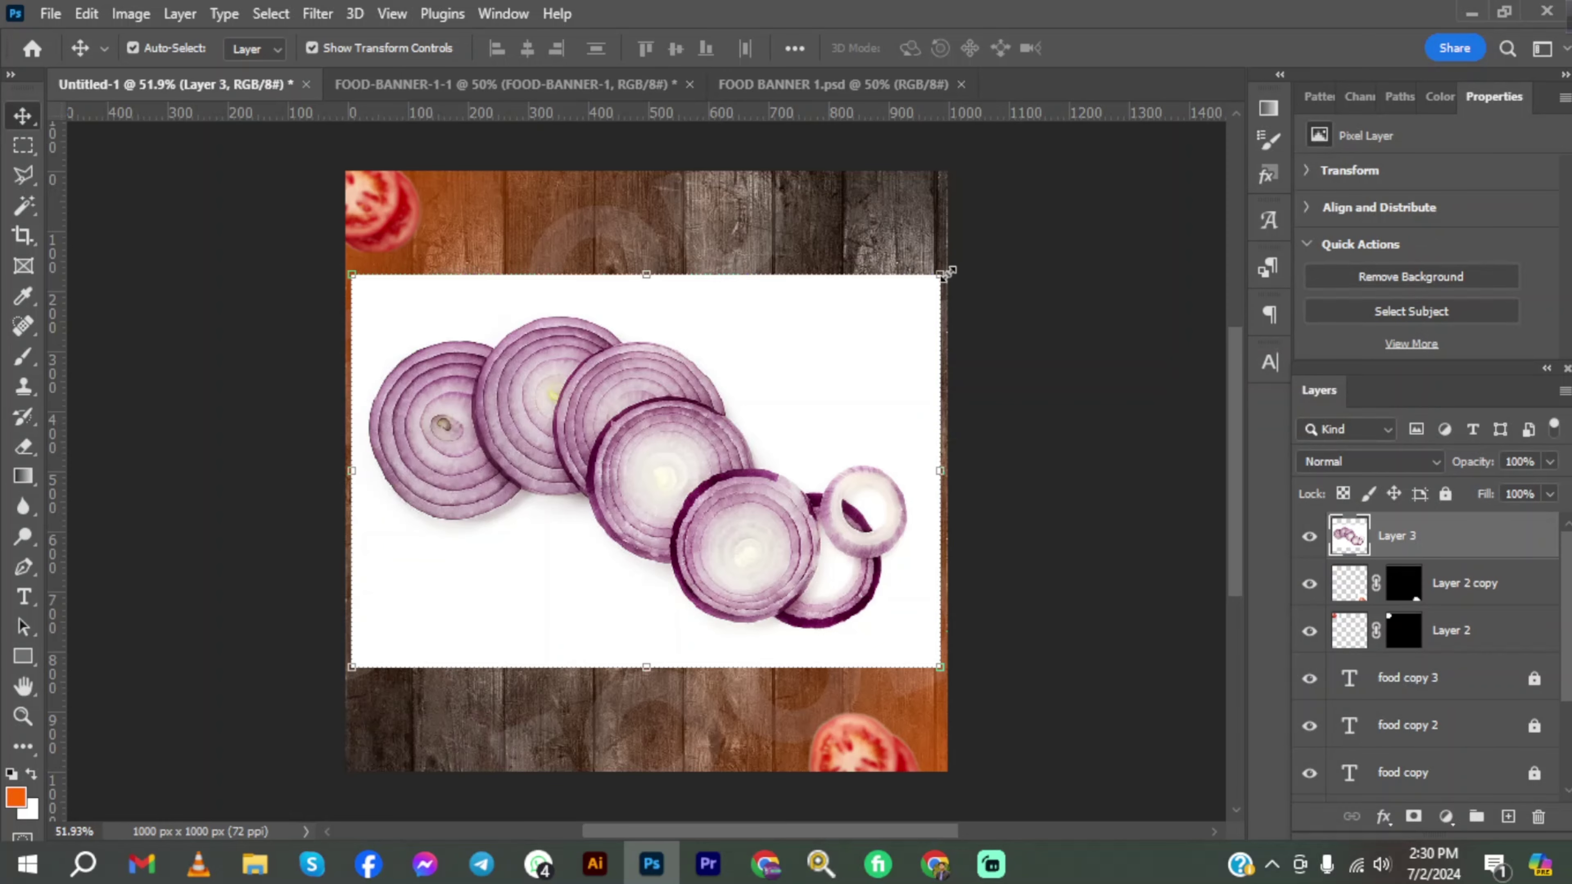
Scale the pasted onion picture to about 85% at the canvas center and remove its background.
{"action": "left_click_drag", "start_coordinate": [941, 275], "coordinate": [850, 333]}
{"action": "left_click_drag", "start_coordinate": [682, 450], "coordinate": [726, 437]}
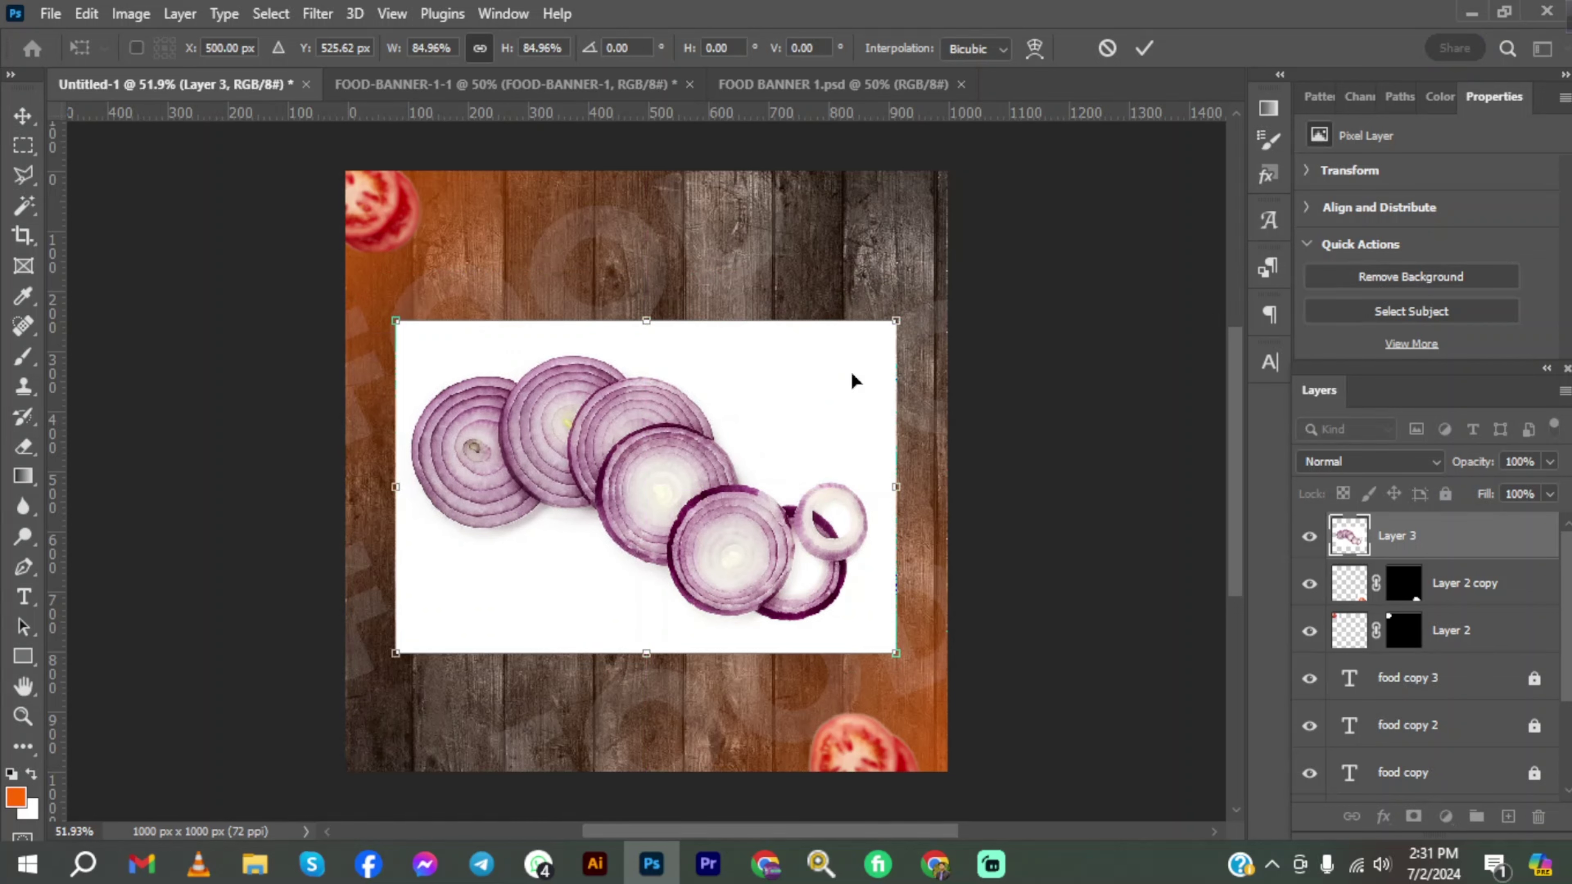
{"action": "left_click", "coordinate": [23, 115]}
{"action": "left_click", "coordinate": [1427, 283]}
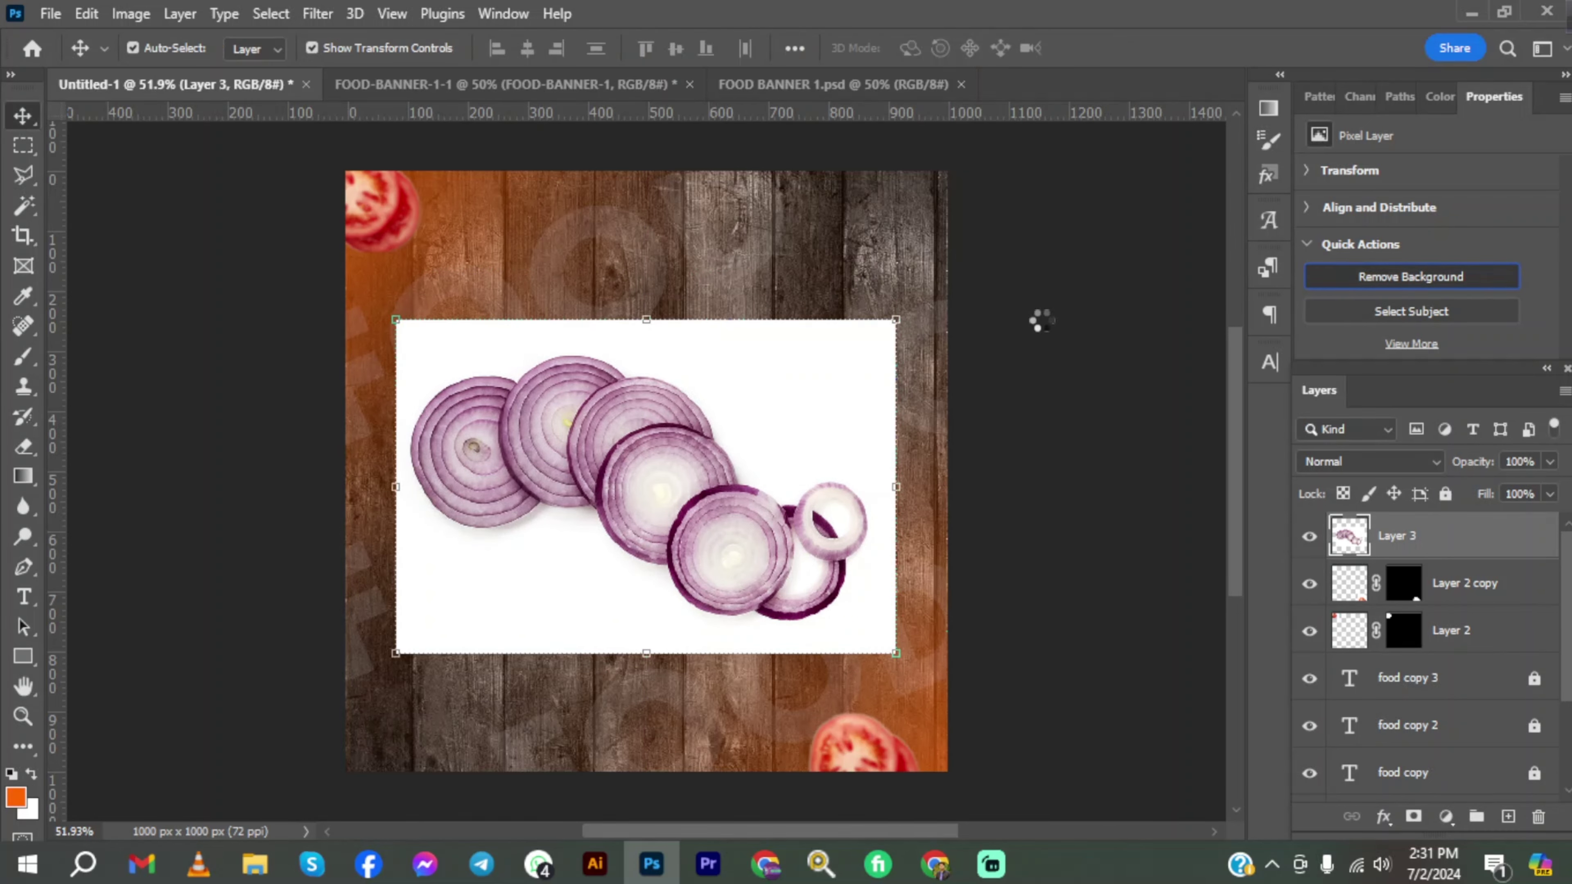
Apply a Gaussian Blur to the onion layer's mask and scale the onion slices down.
{"action": "key", "text": "alt+t"}
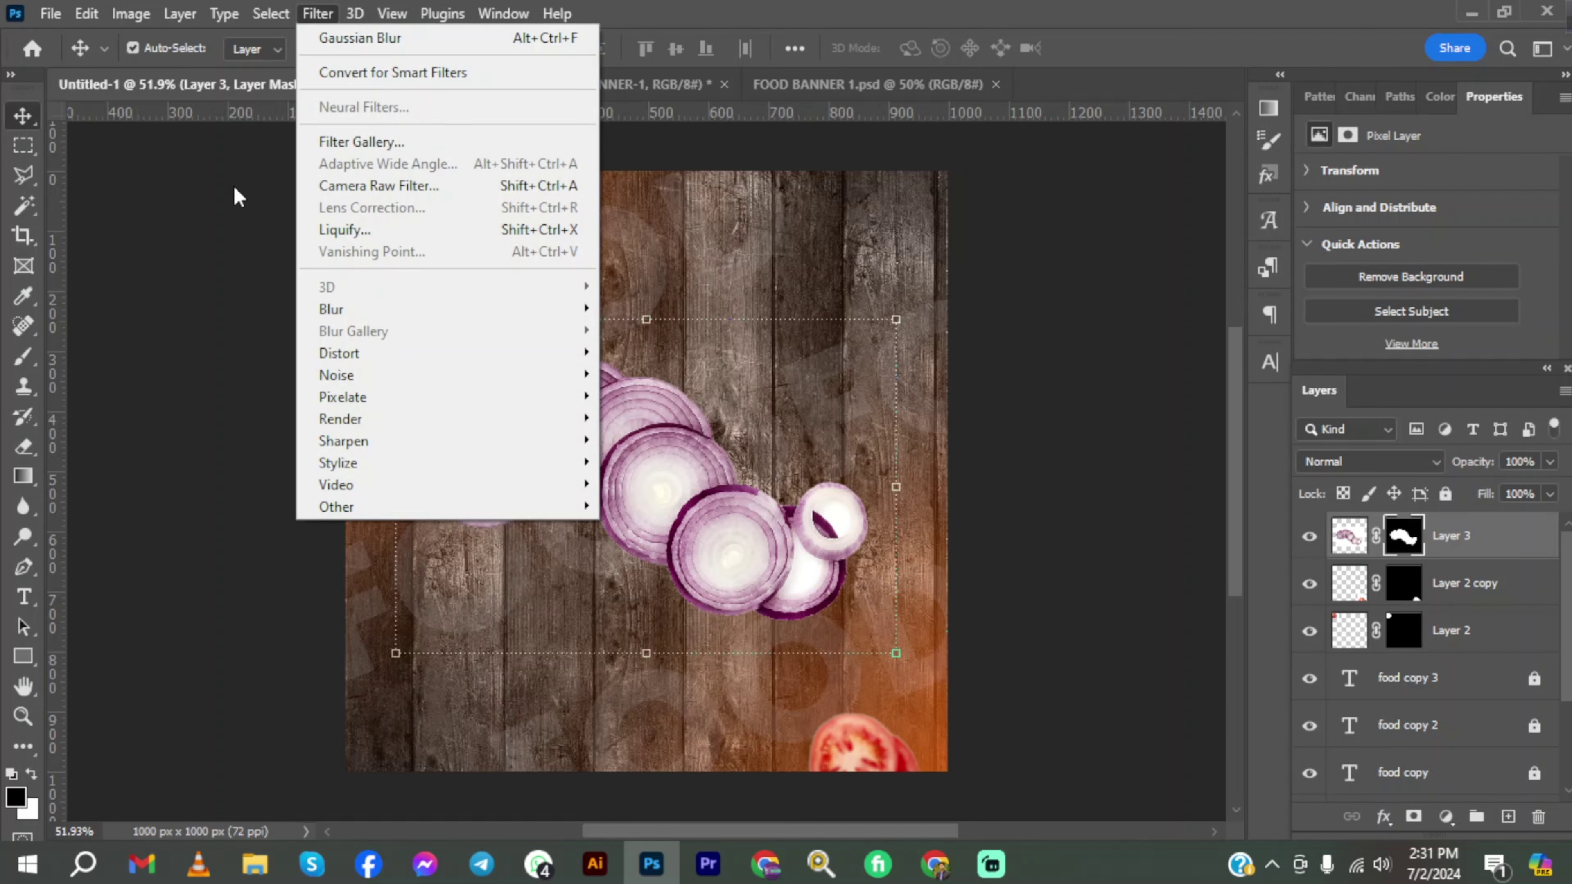
{"action": "left_click", "coordinate": [239, 203]}
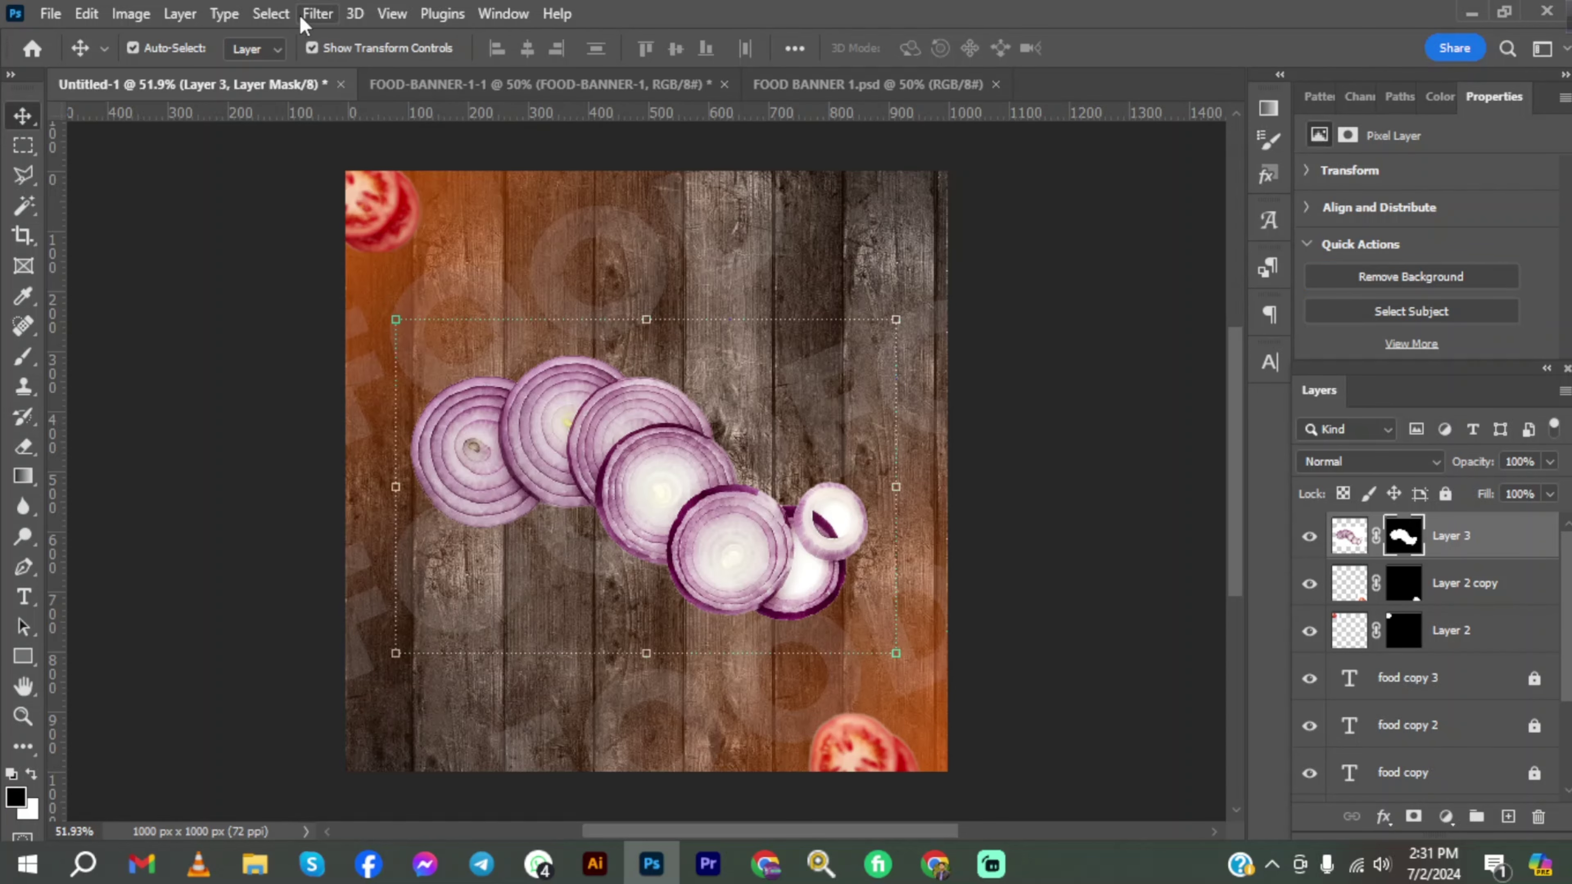
{"action": "left_click", "coordinate": [316, 15]}
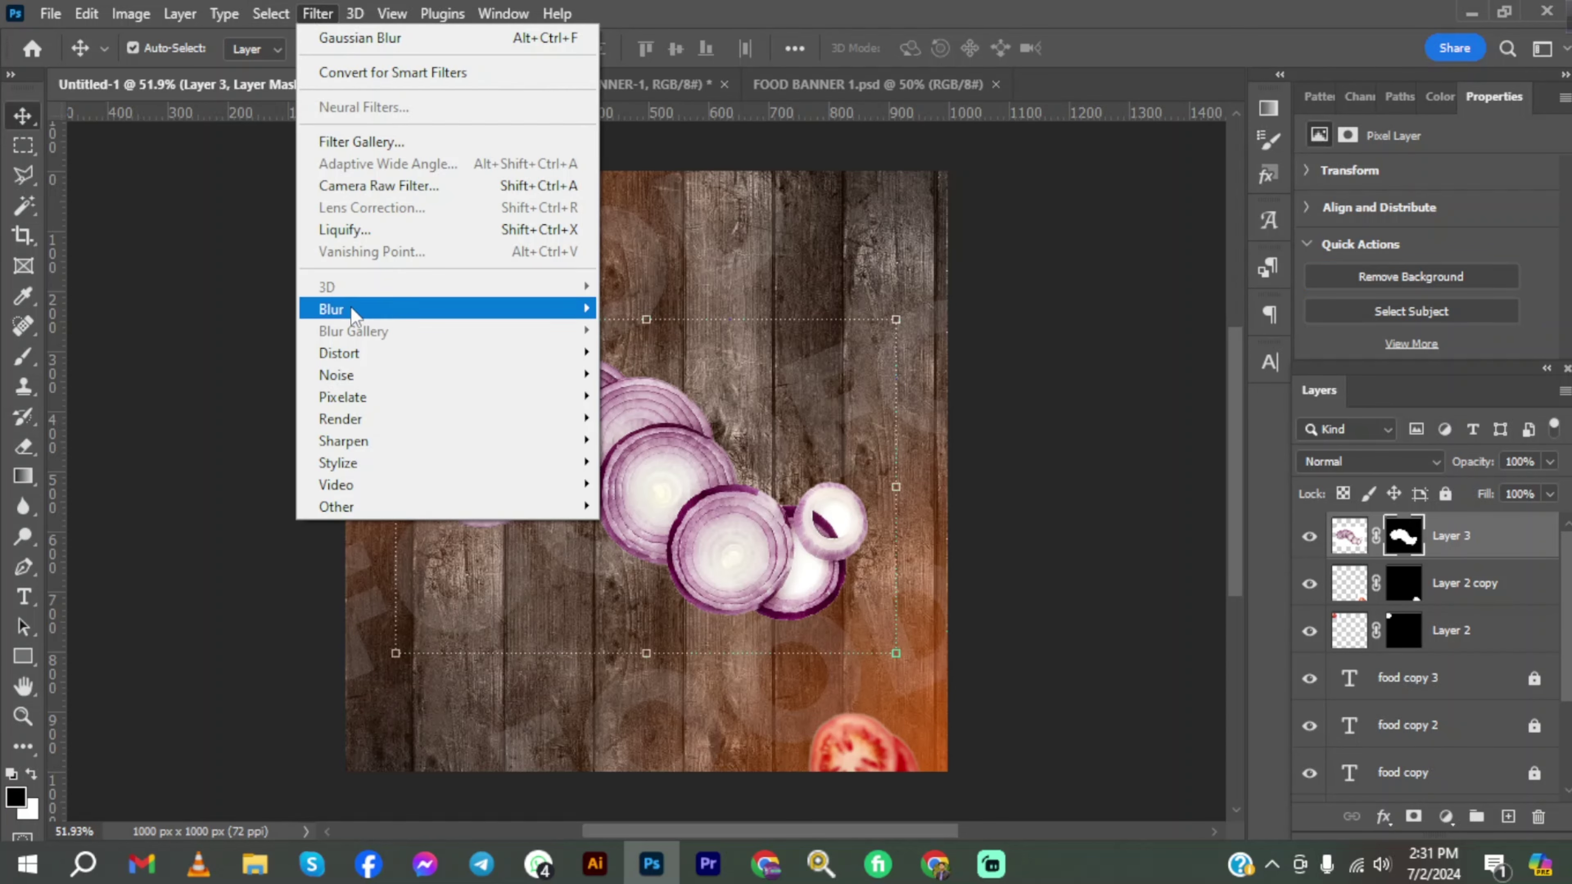
{"action": "mouse_move", "coordinate": [351, 305]}
{"action": "left_click", "coordinate": [681, 400]}
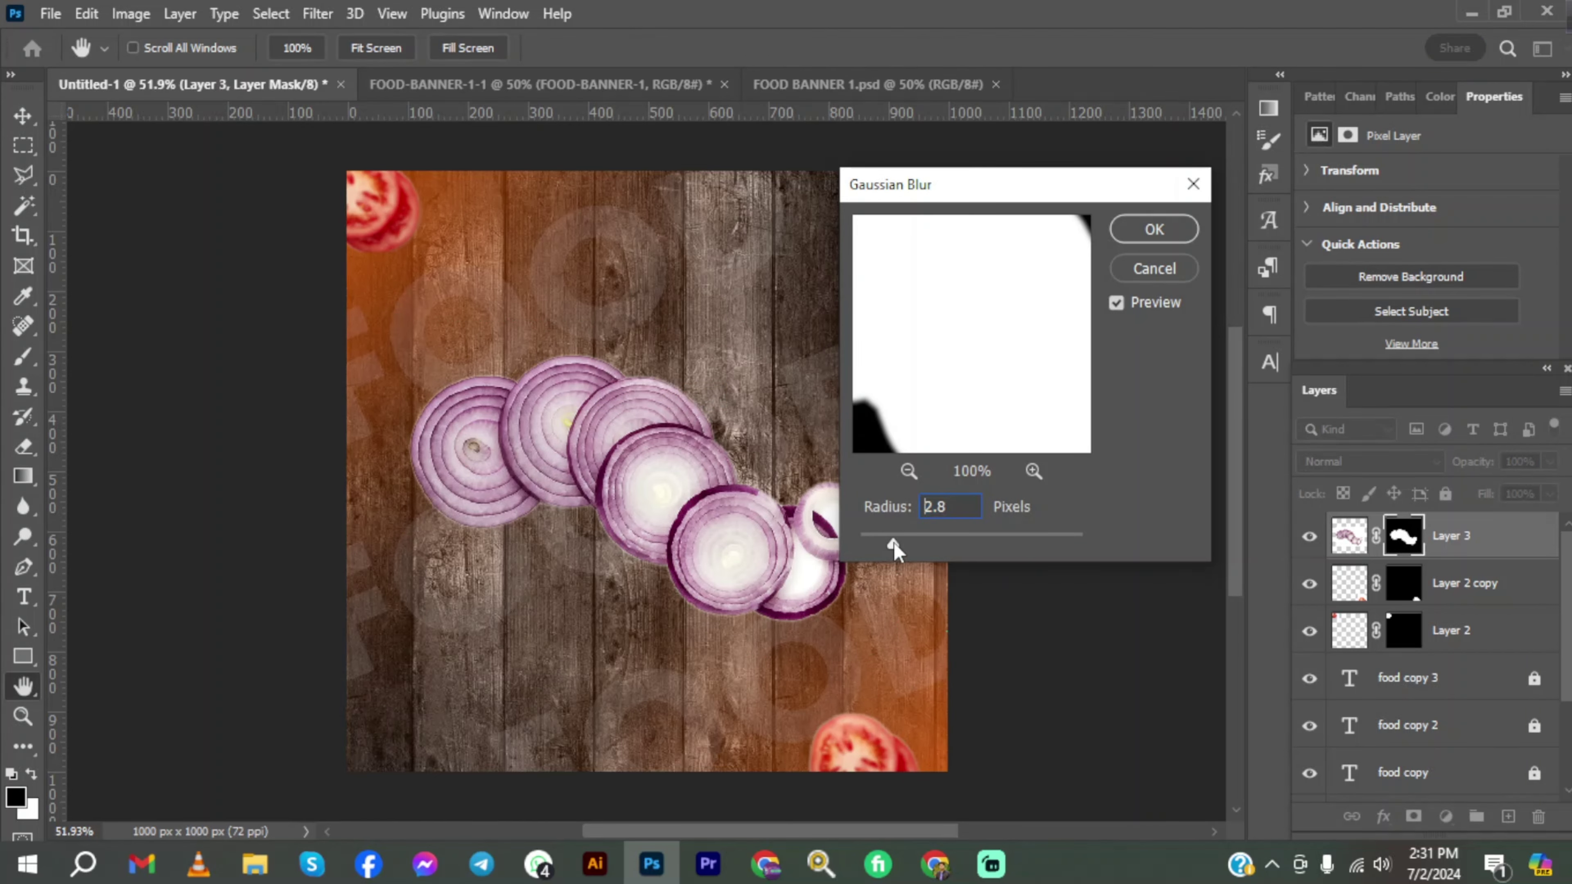
{"action": "left_click_drag", "start_coordinate": [891, 546], "coordinate": [922, 555]}
{"action": "key", "text": "Return"}
{"action": "key", "text": "v"}
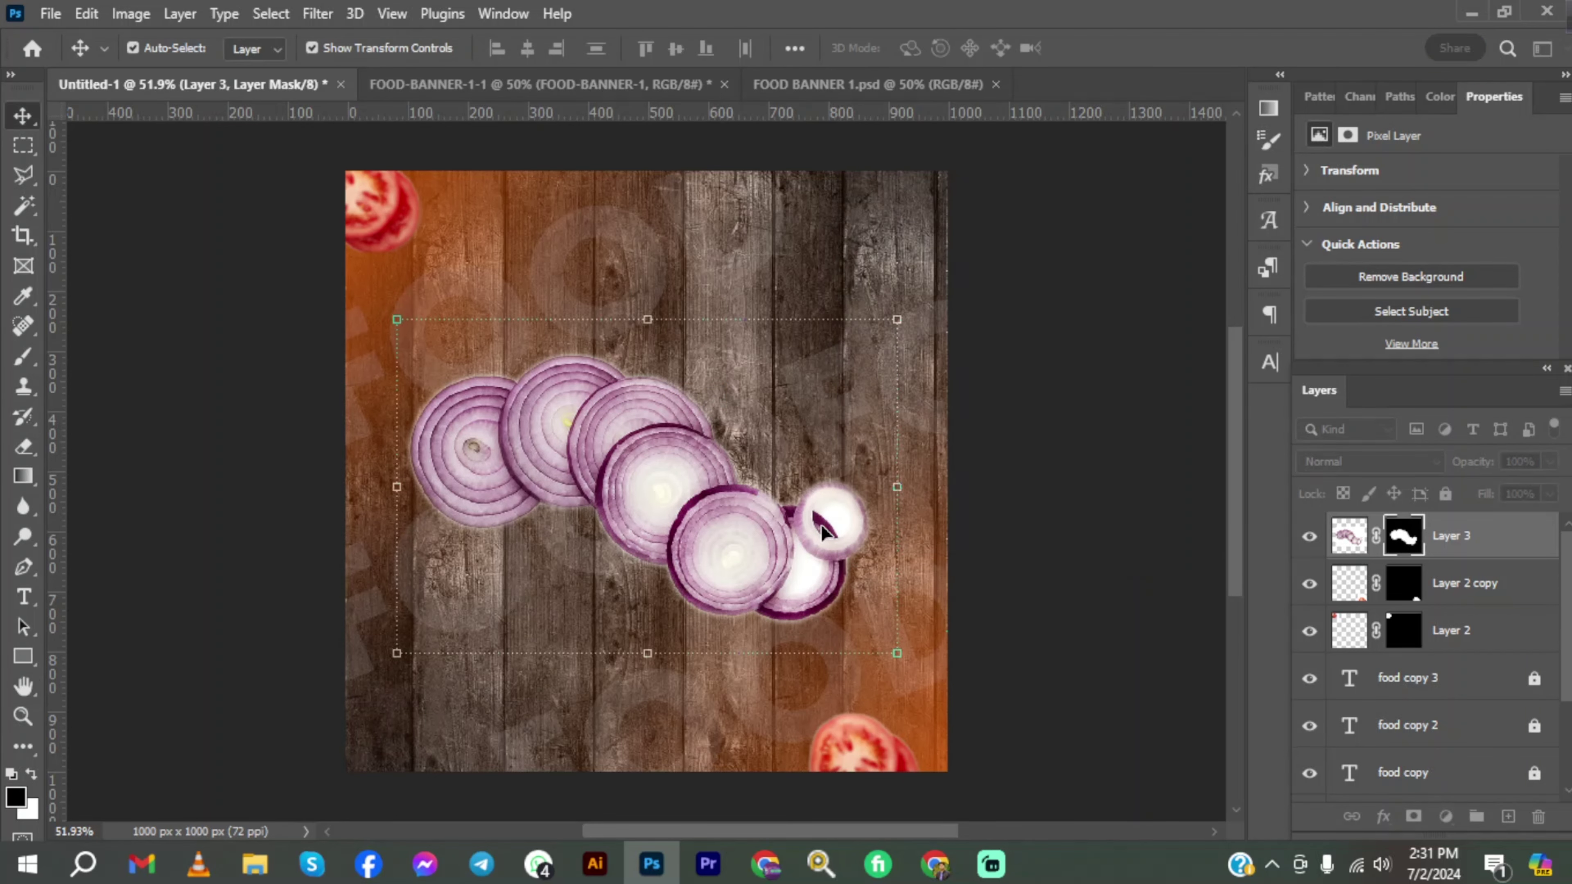
{"action": "left_click_drag", "start_coordinate": [898, 658], "coordinate": [691, 583]}
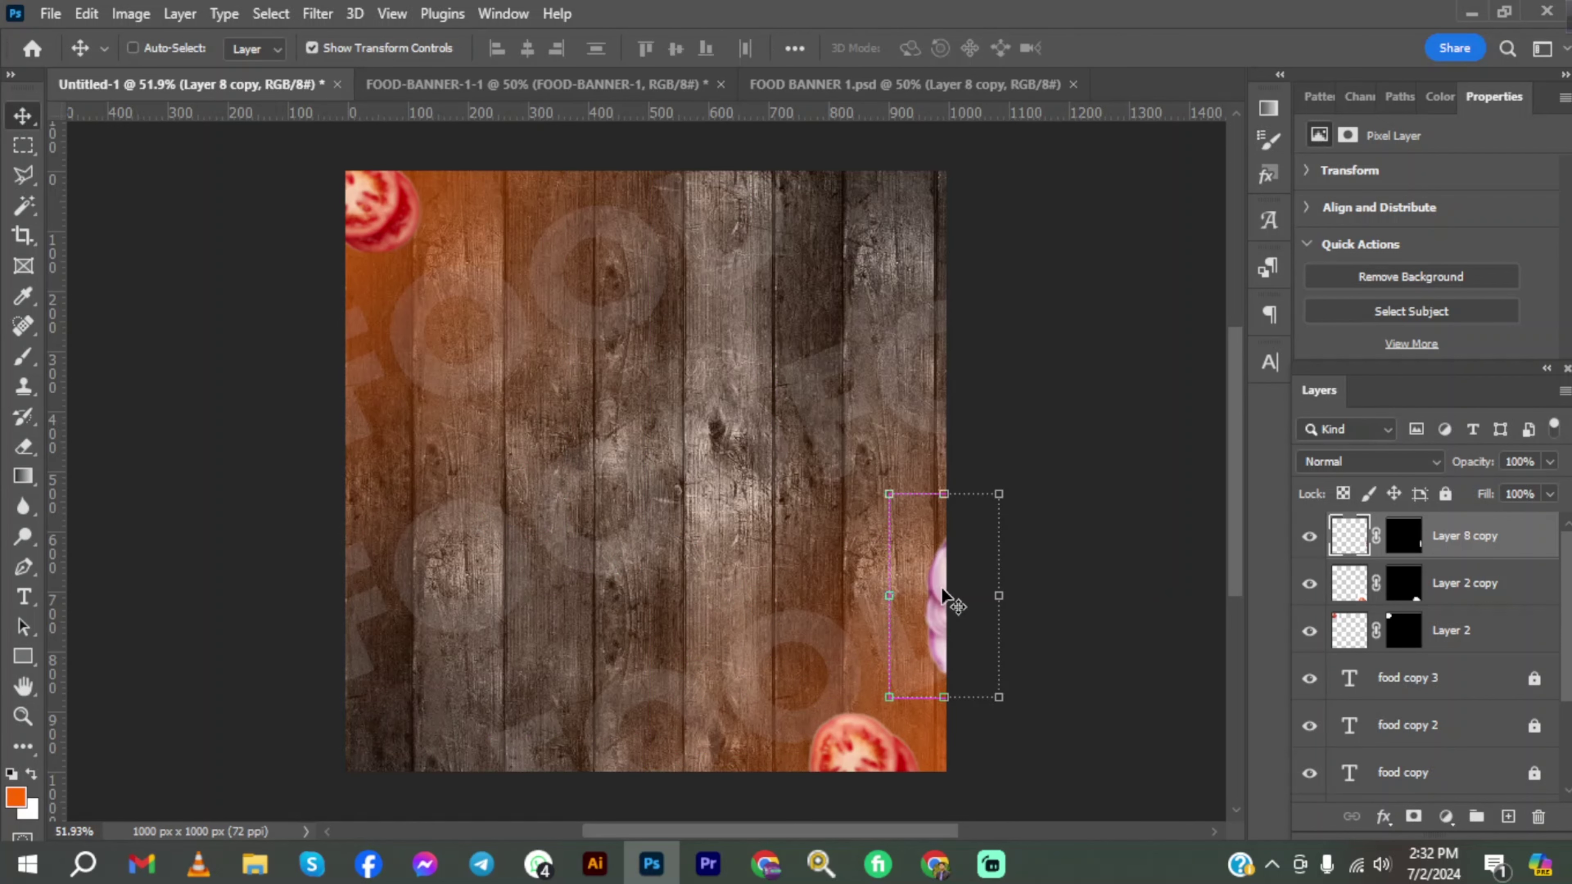
Duplicate the onion slices from the canvas's right edge to its left edge and lower-left corner, rotating the copies.
{"action": "left_click_drag", "start_coordinate": [942, 596], "coordinate": [379, 491]}
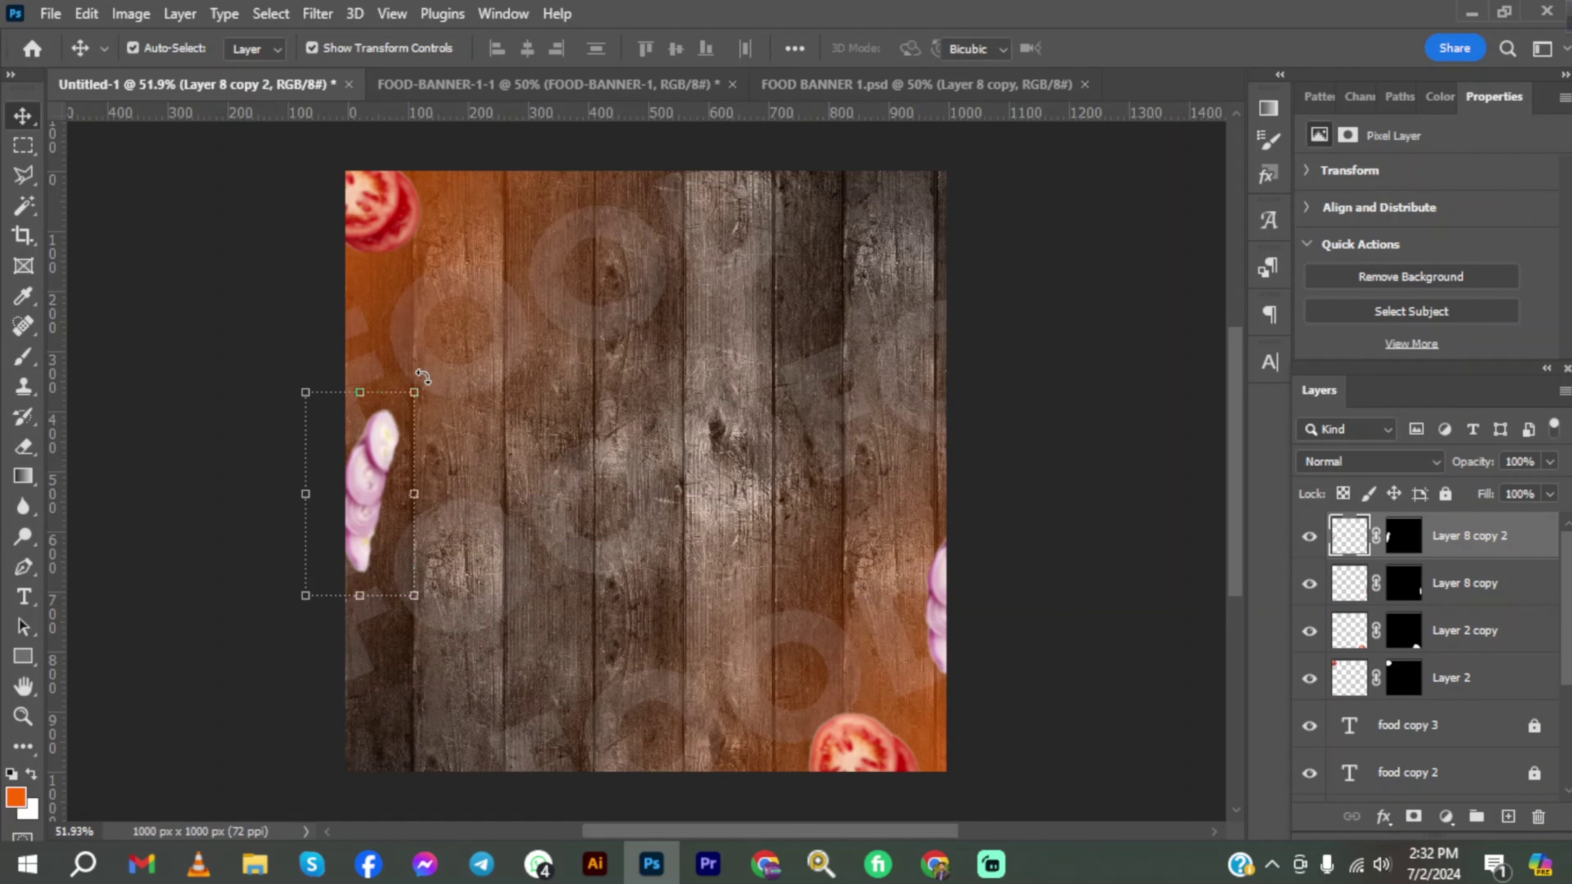
{"action": "left_click_drag", "start_coordinate": [424, 376], "coordinate": [402, 708]}
{"action": "left_click_drag", "start_coordinate": [378, 550], "coordinate": [412, 751]}
{"action": "key", "text": "Return"}
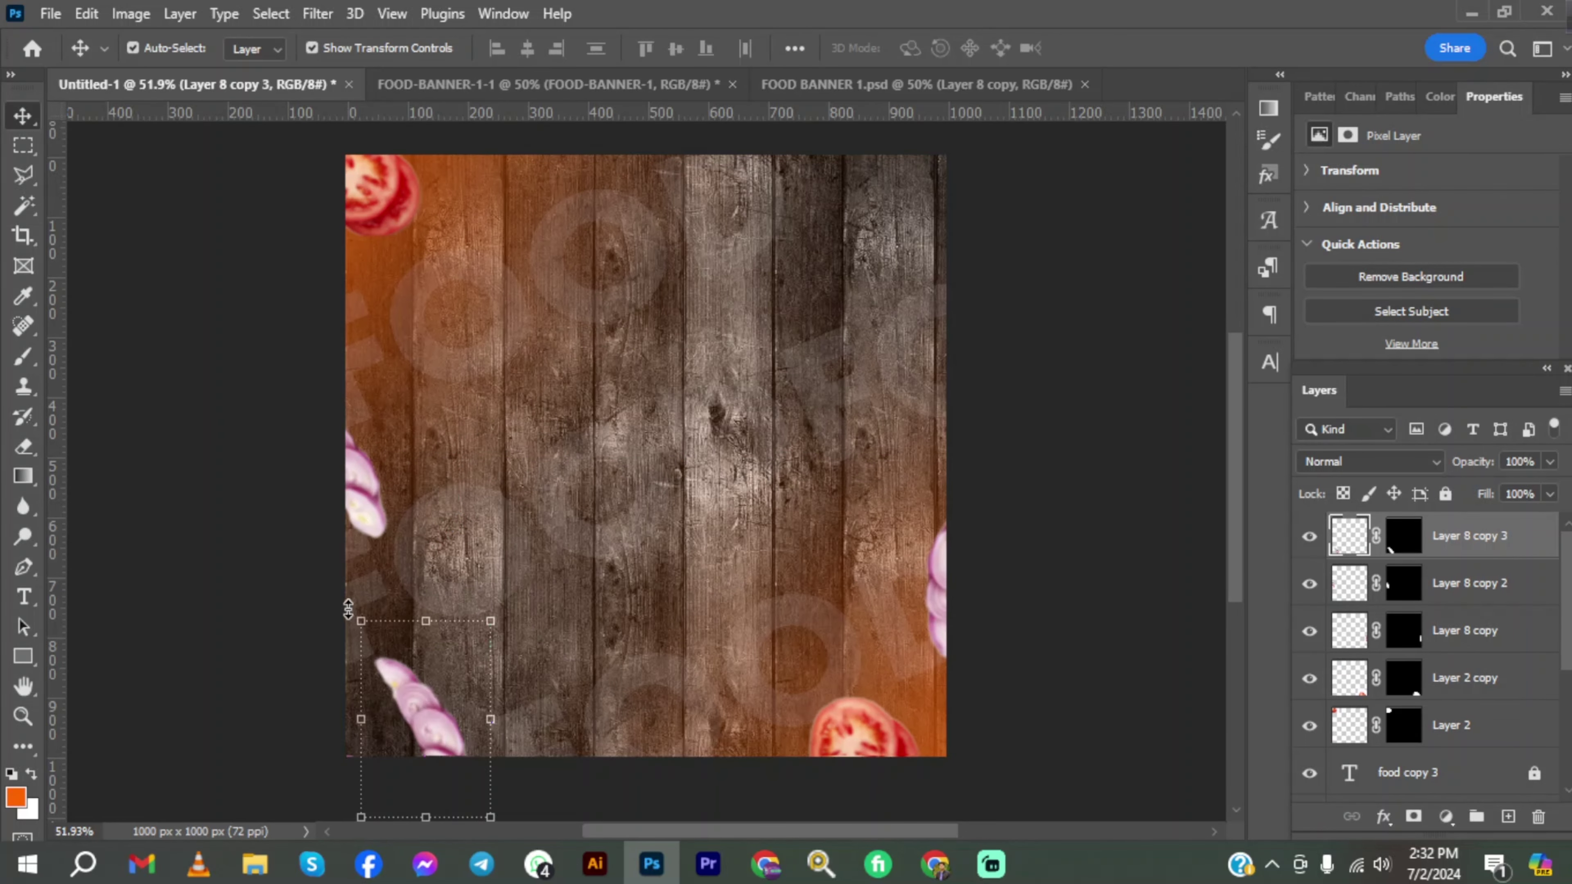
Rotate the lower-left onion copy about -60° and set it against the canvas's bottom edge.
{"action": "left_click_drag", "start_coordinate": [351, 610], "coordinate": [297, 726]}
{"action": "left_click_drag", "start_coordinate": [417, 735], "coordinate": [457, 777]}
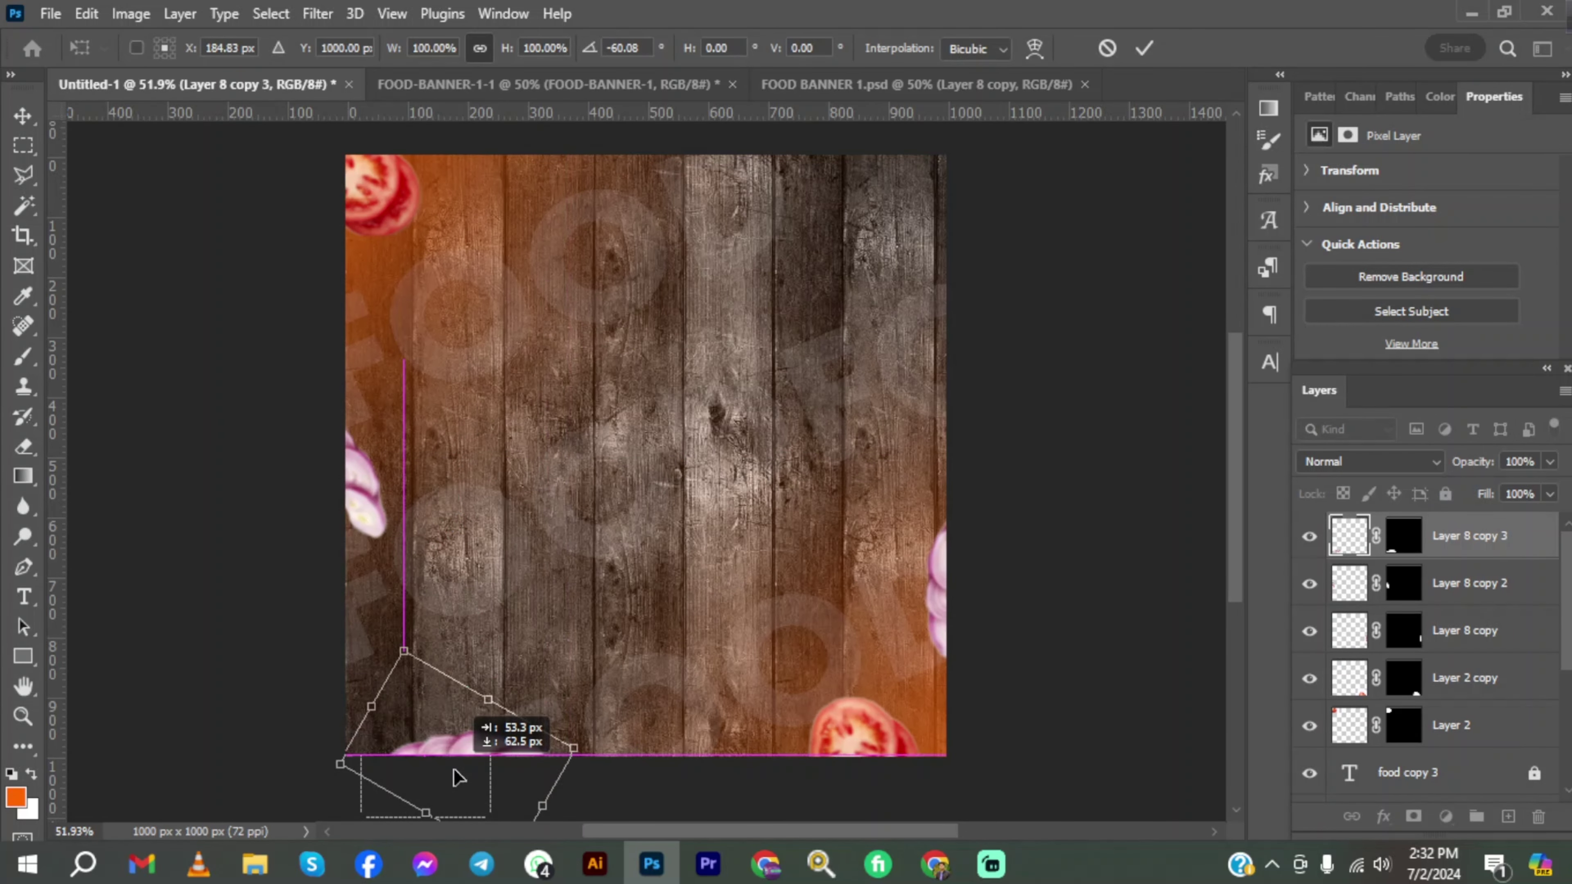
{"action": "left_click", "coordinate": [23, 115]}
{"action": "left_click", "coordinate": [155, 280]}
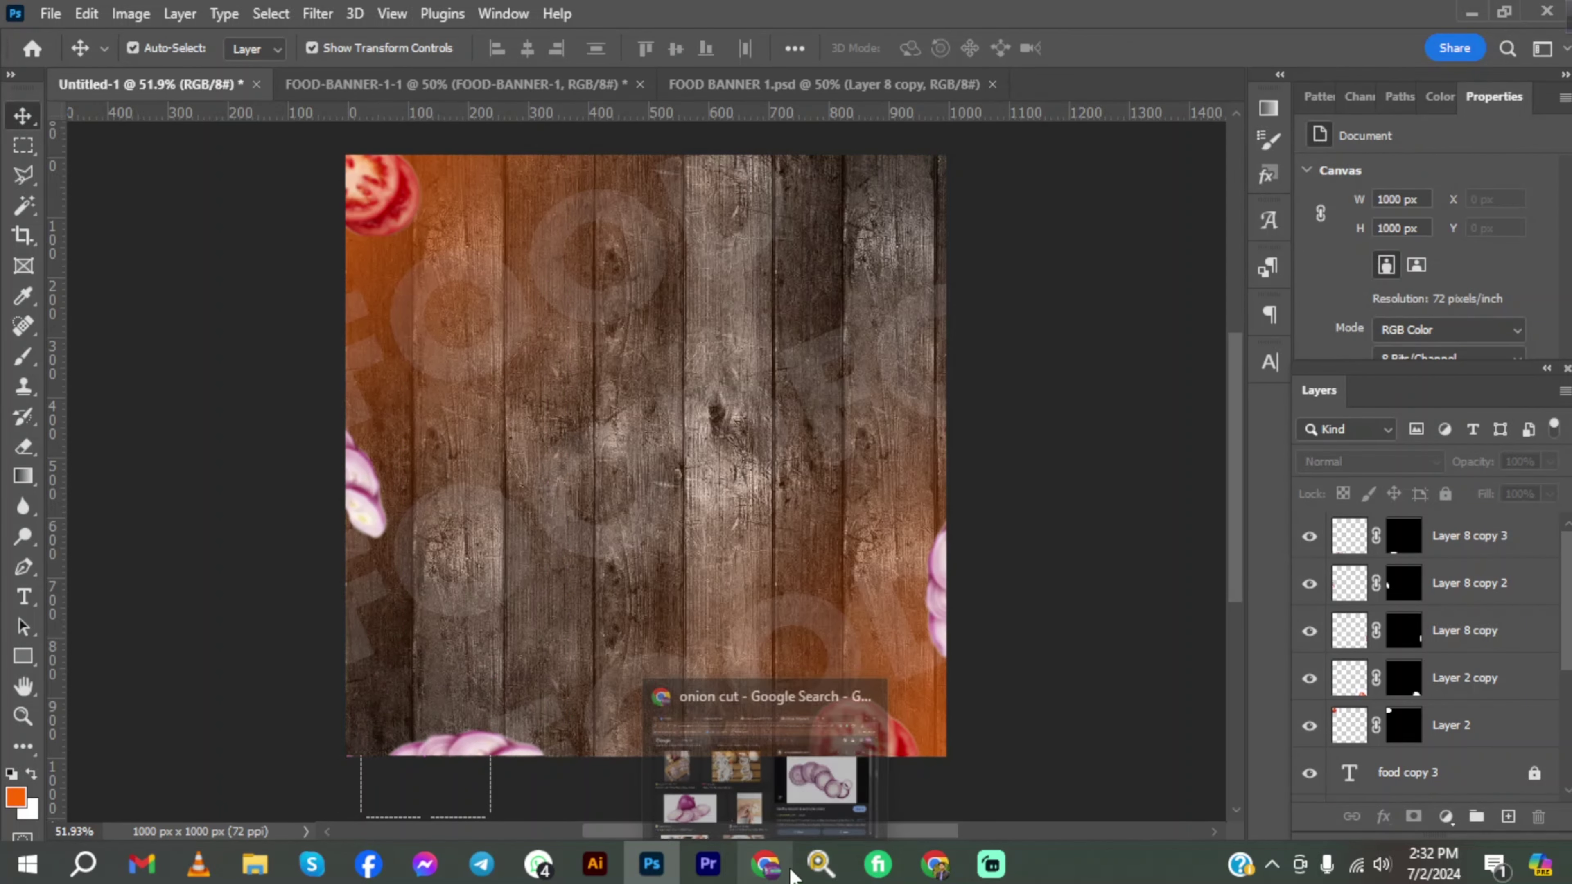
Search Google Images in Chrome for "pata", then paste the green two-lobed leaf picture into the banner in Photoshop.
{"action": "left_click", "coordinate": [755, 758]}
{"action": "left_click_drag", "start_coordinate": [337, 182], "coordinate": [118, 177]}
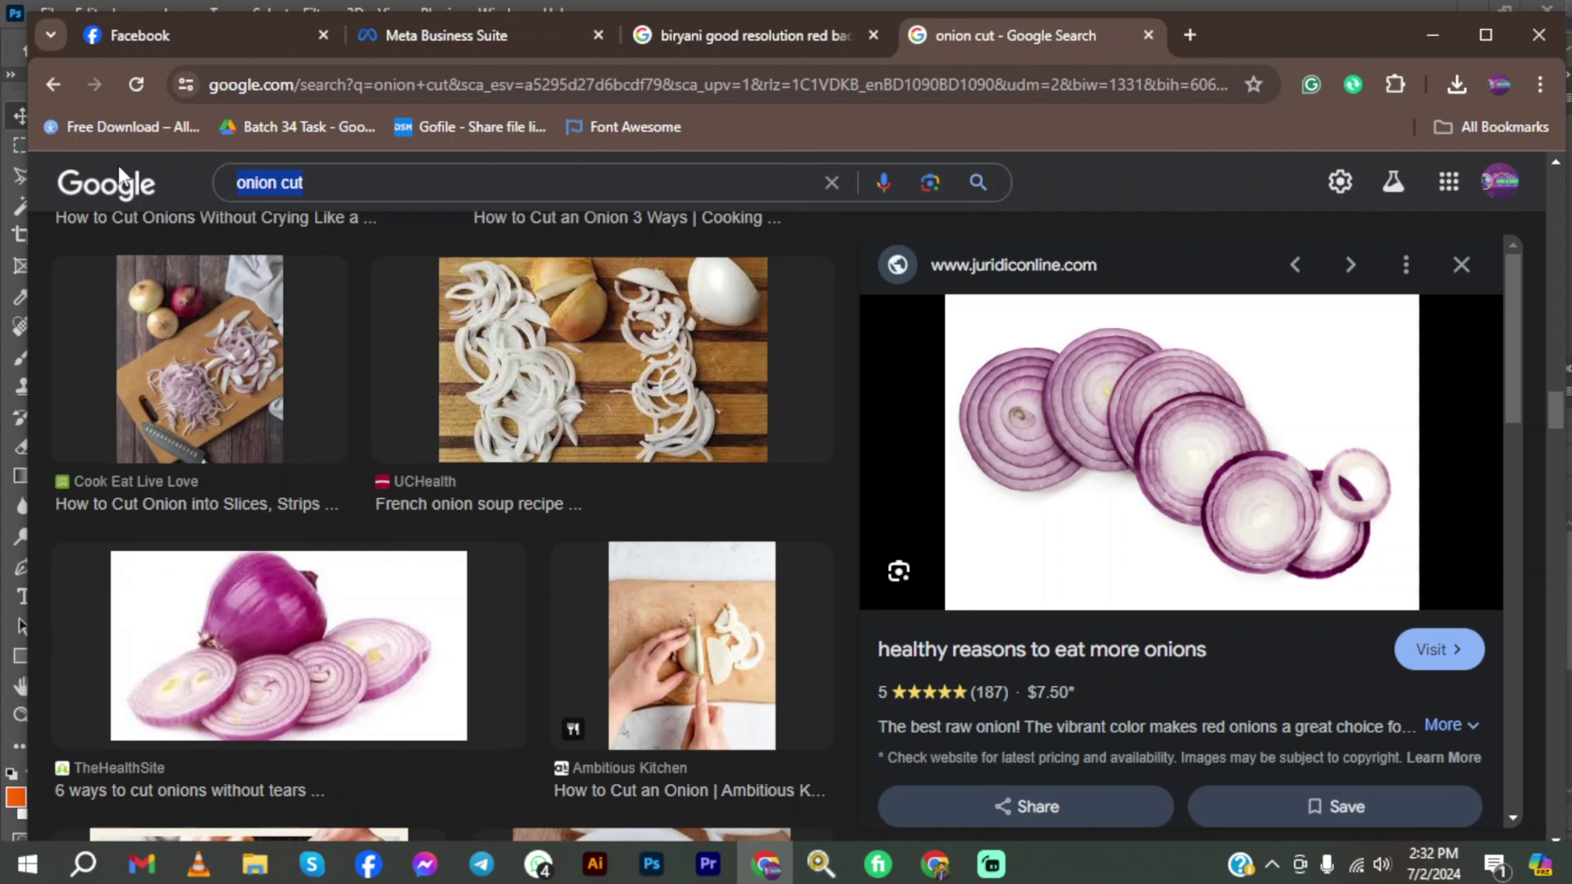
{"action": "key", "text": "alt+Tab"}
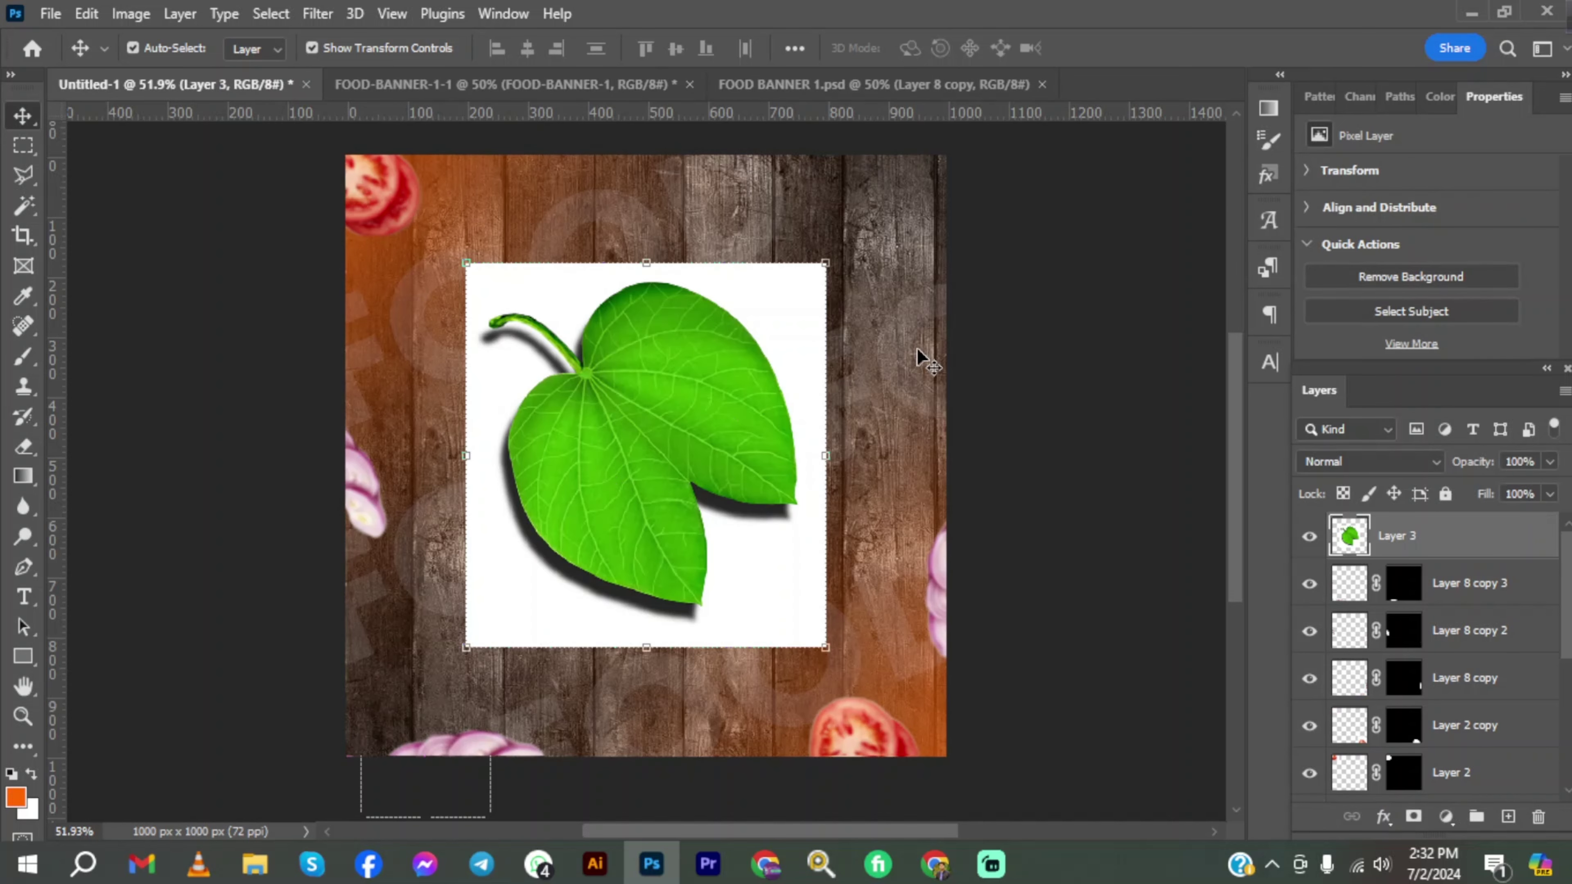
Remove the leaf picture's background and apply a Gaussian Blur with a 2.7 pixel radius to the leaf.
{"action": "left_click", "coordinate": [1379, 278]}
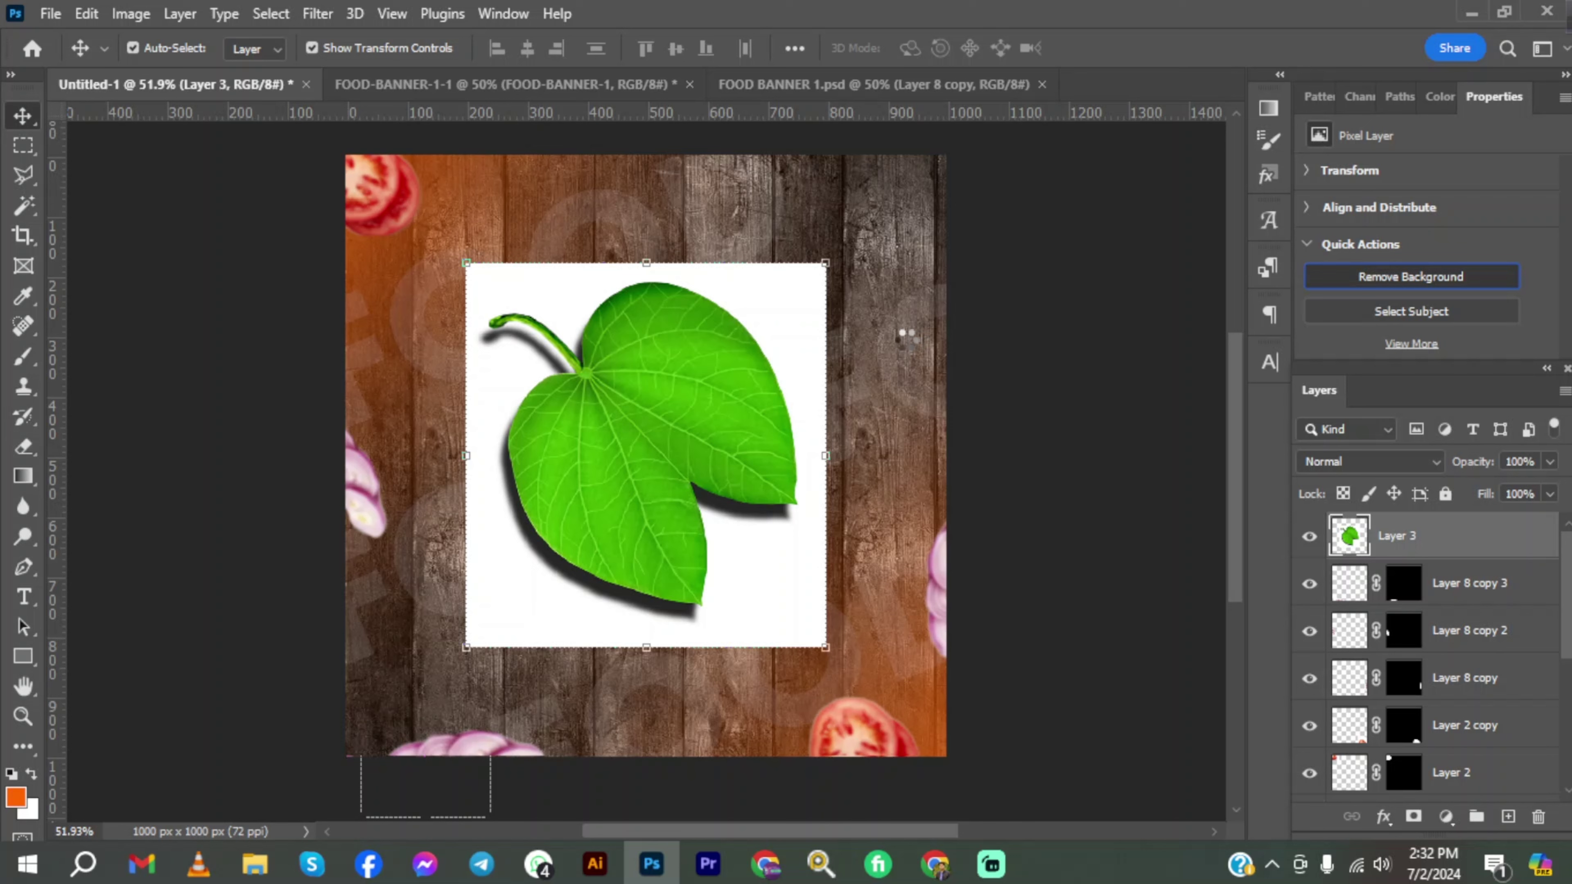
{"action": "left_click", "coordinate": [336, 13]}
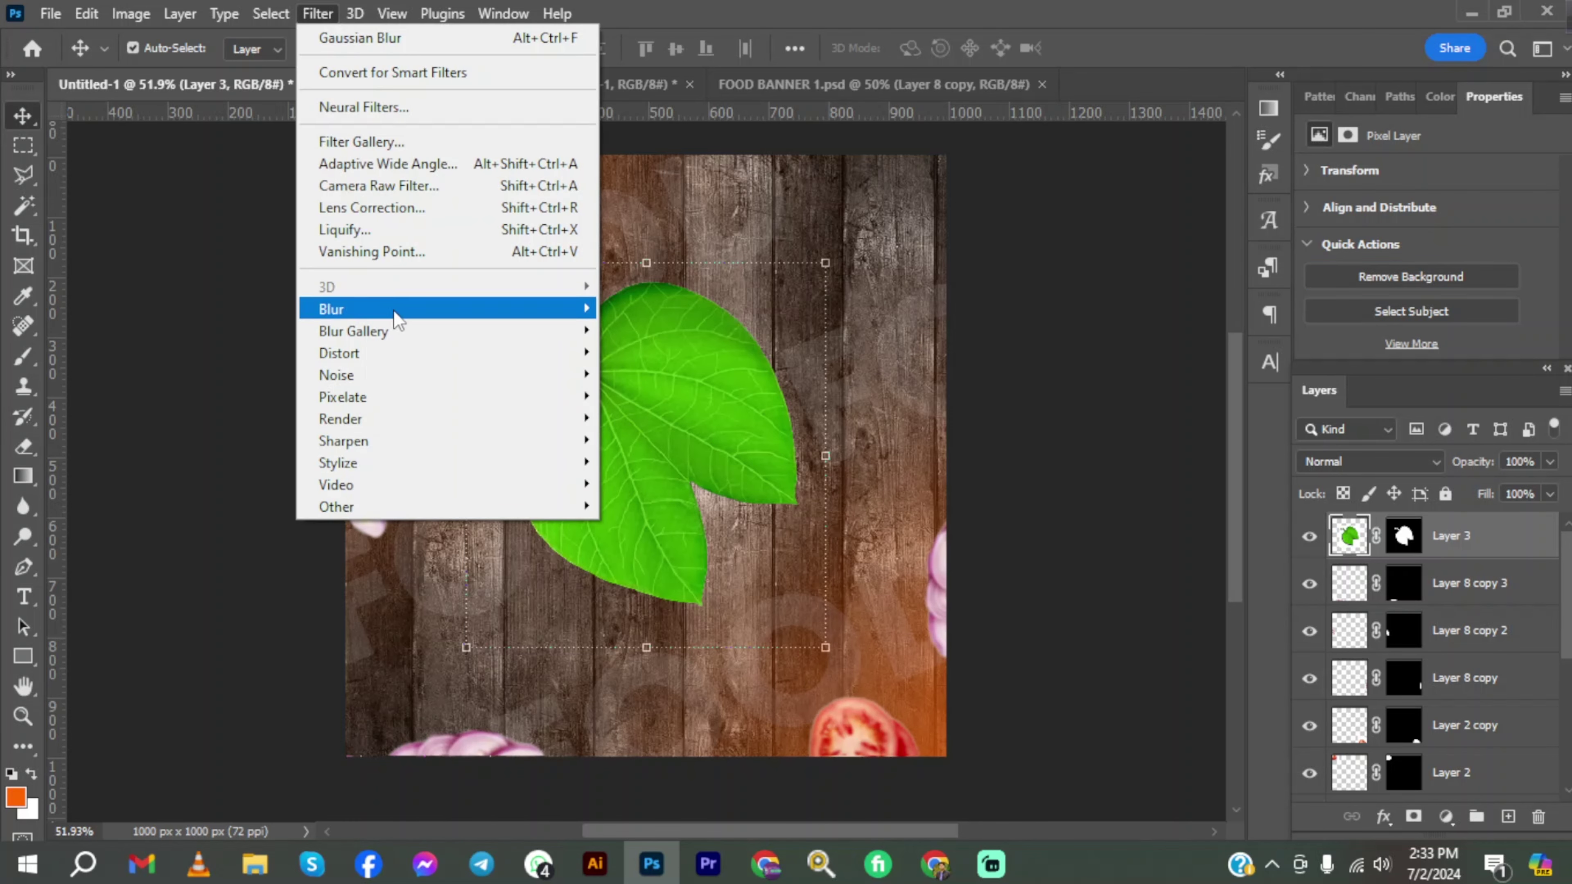
{"action": "mouse_move", "coordinate": [399, 318]}
{"action": "left_click", "coordinate": [644, 396]}
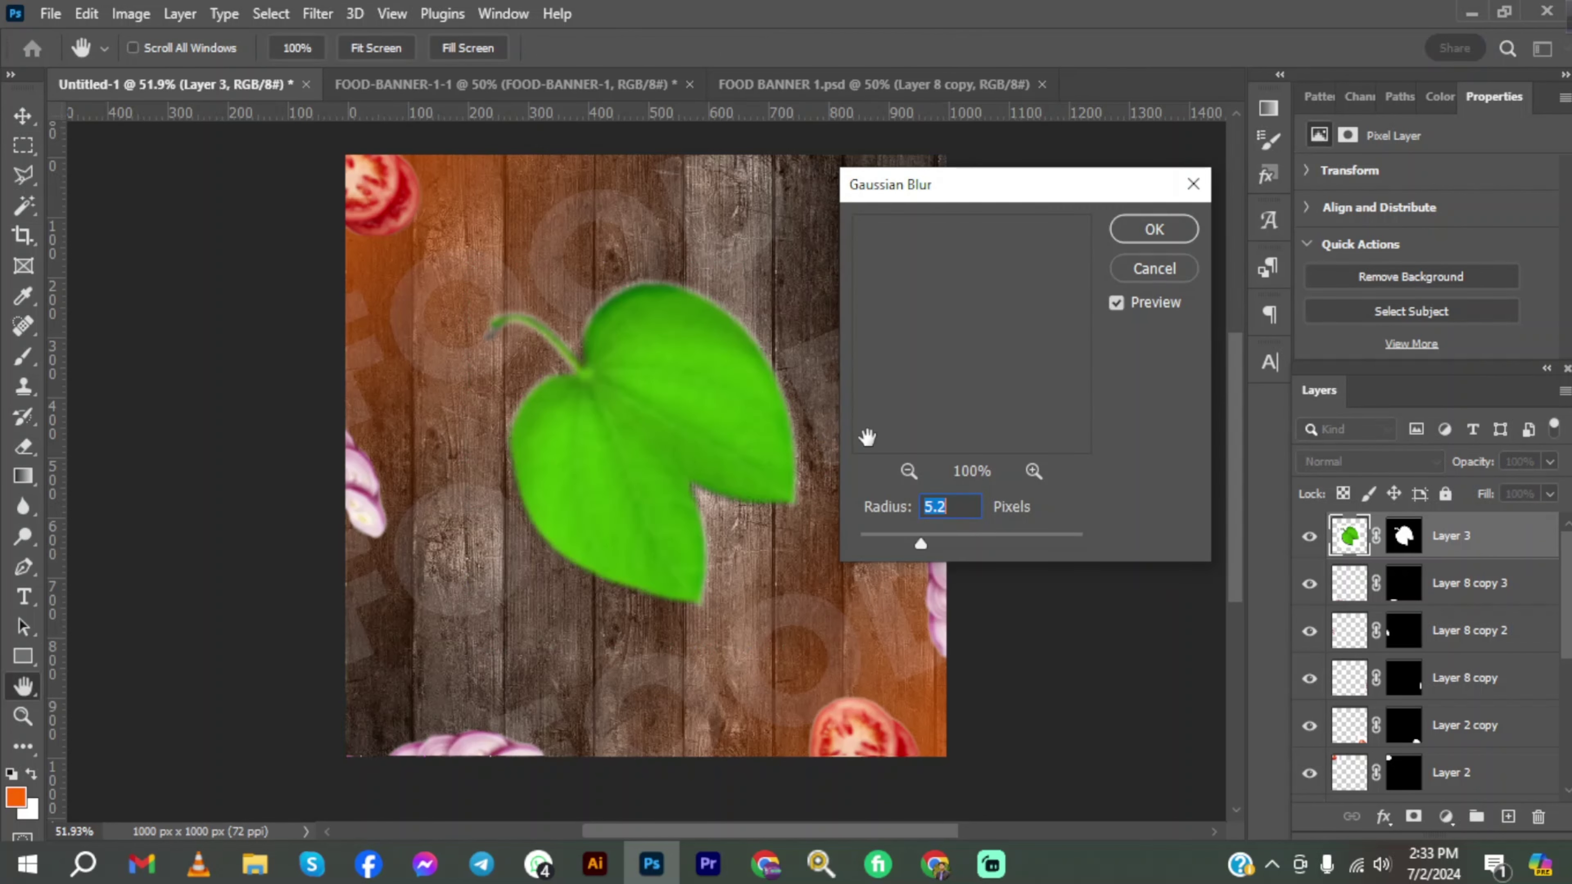
{"action": "left_click_drag", "start_coordinate": [921, 543], "coordinate": [896, 553]}
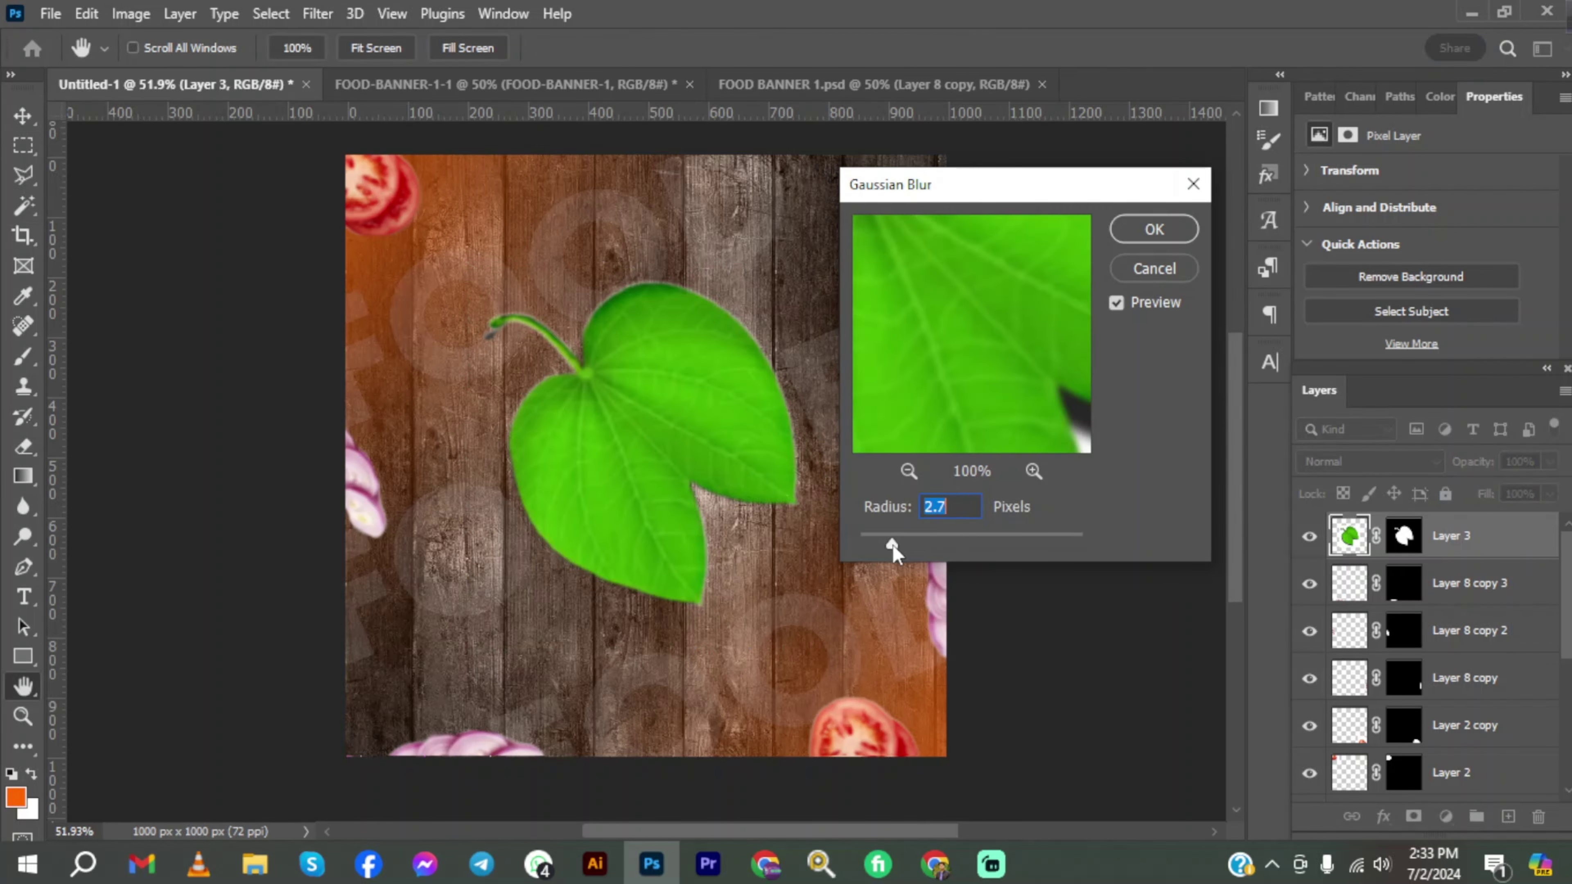
{"action": "left_click", "coordinate": [1176, 230]}
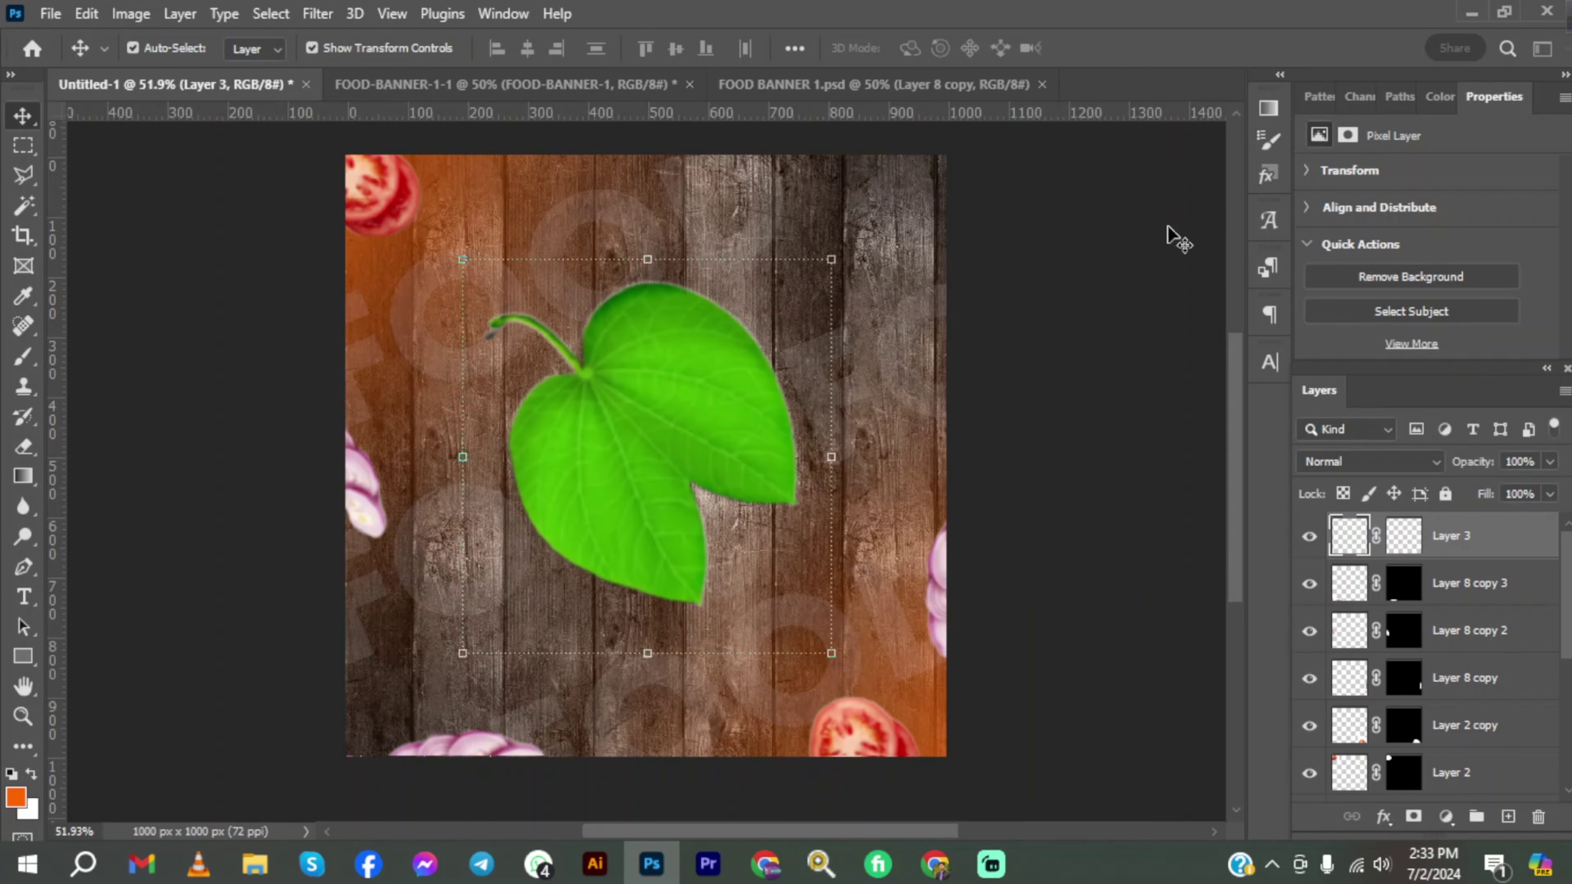
Scale the leaf to about 32%, rotate it about -92° and place it in the canvas's lower-left corner.
{"action": "left_click_drag", "start_coordinate": [830, 258], "coordinate": [597, 547]}
{"action": "left_click_drag", "start_coordinate": [596, 667], "coordinate": [628, 486]}
{"action": "left_click_drag", "start_coordinate": [530, 619], "coordinate": [378, 747]}
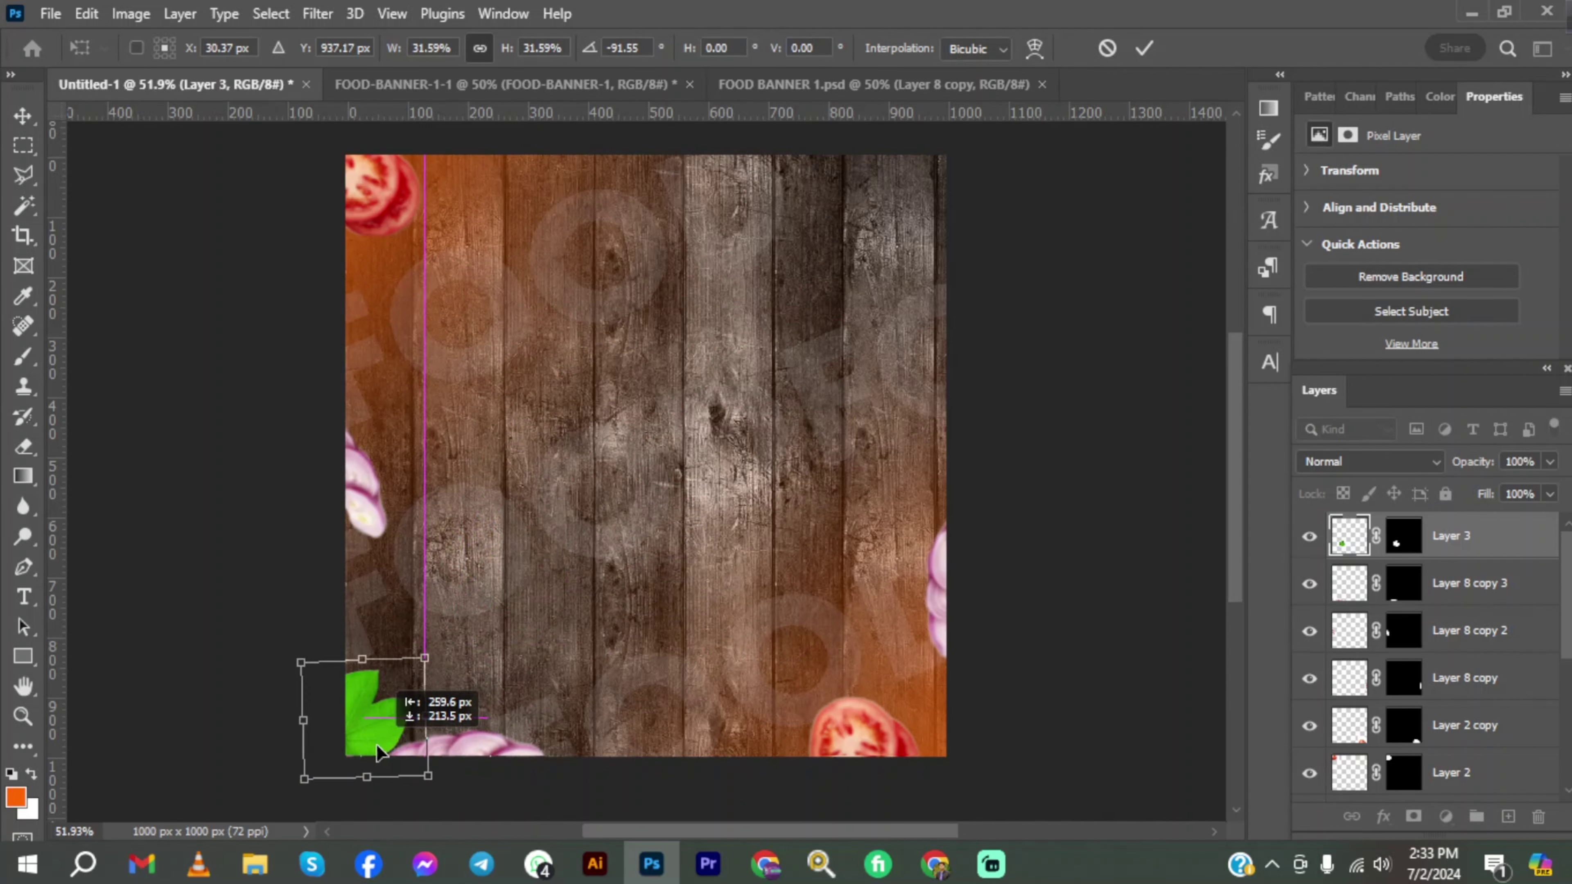
{"action": "left_click", "coordinate": [23, 115]}
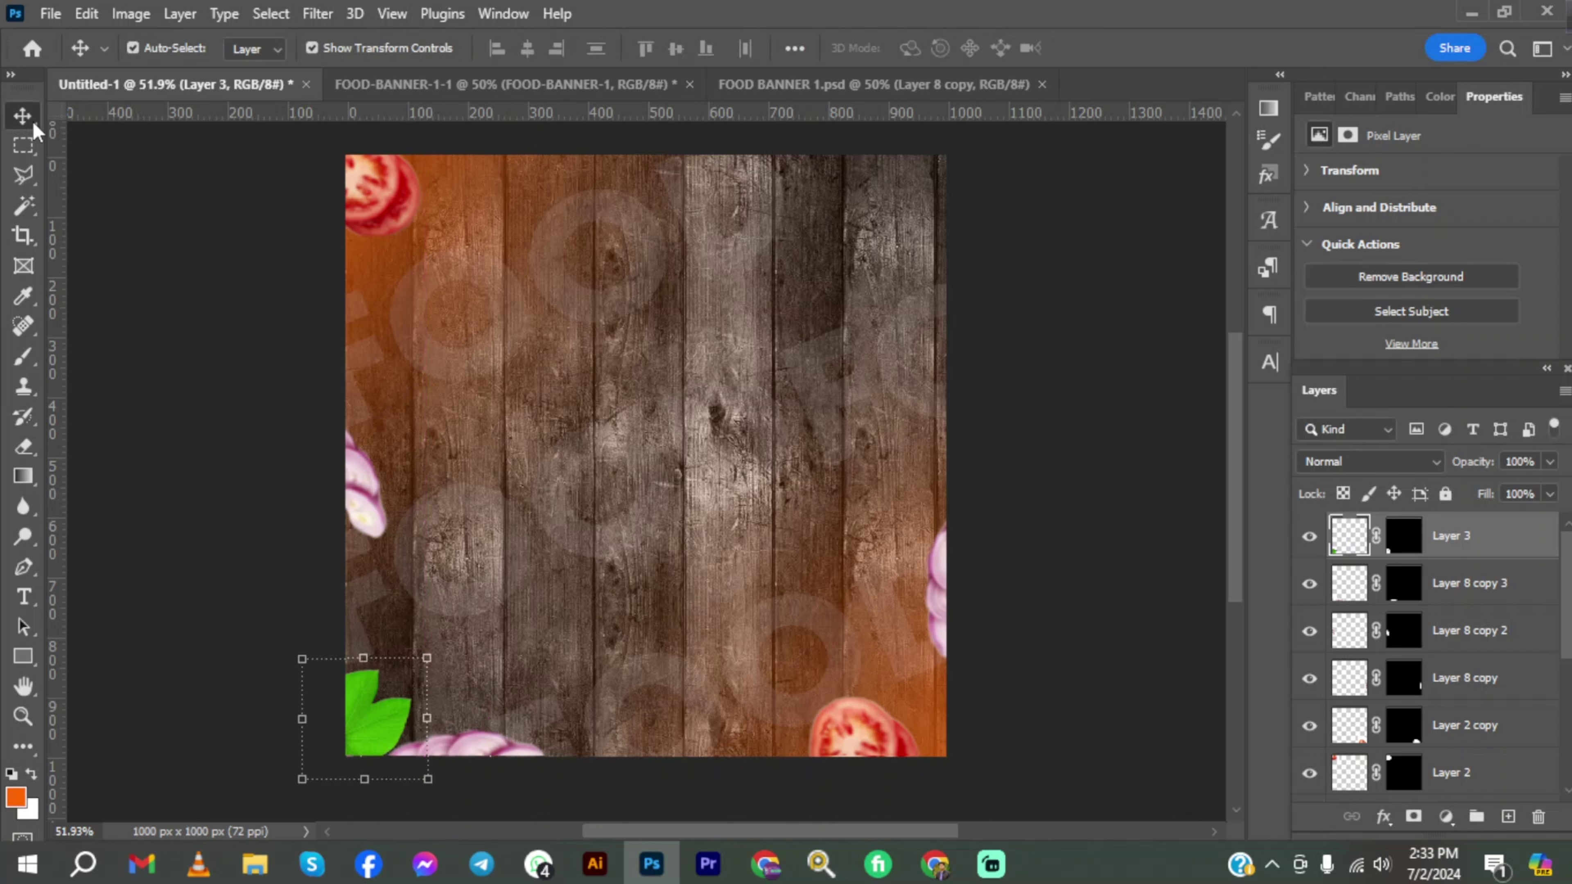
Duplicate the leaf to the left edge below the tomato and to the canvas's upper-right corner, rotating the latter copy about 135°.
{"action": "key", "text": "ctrl+j"}
{"action": "left_click_drag", "start_coordinate": [373, 743], "coordinate": [357, 320]}
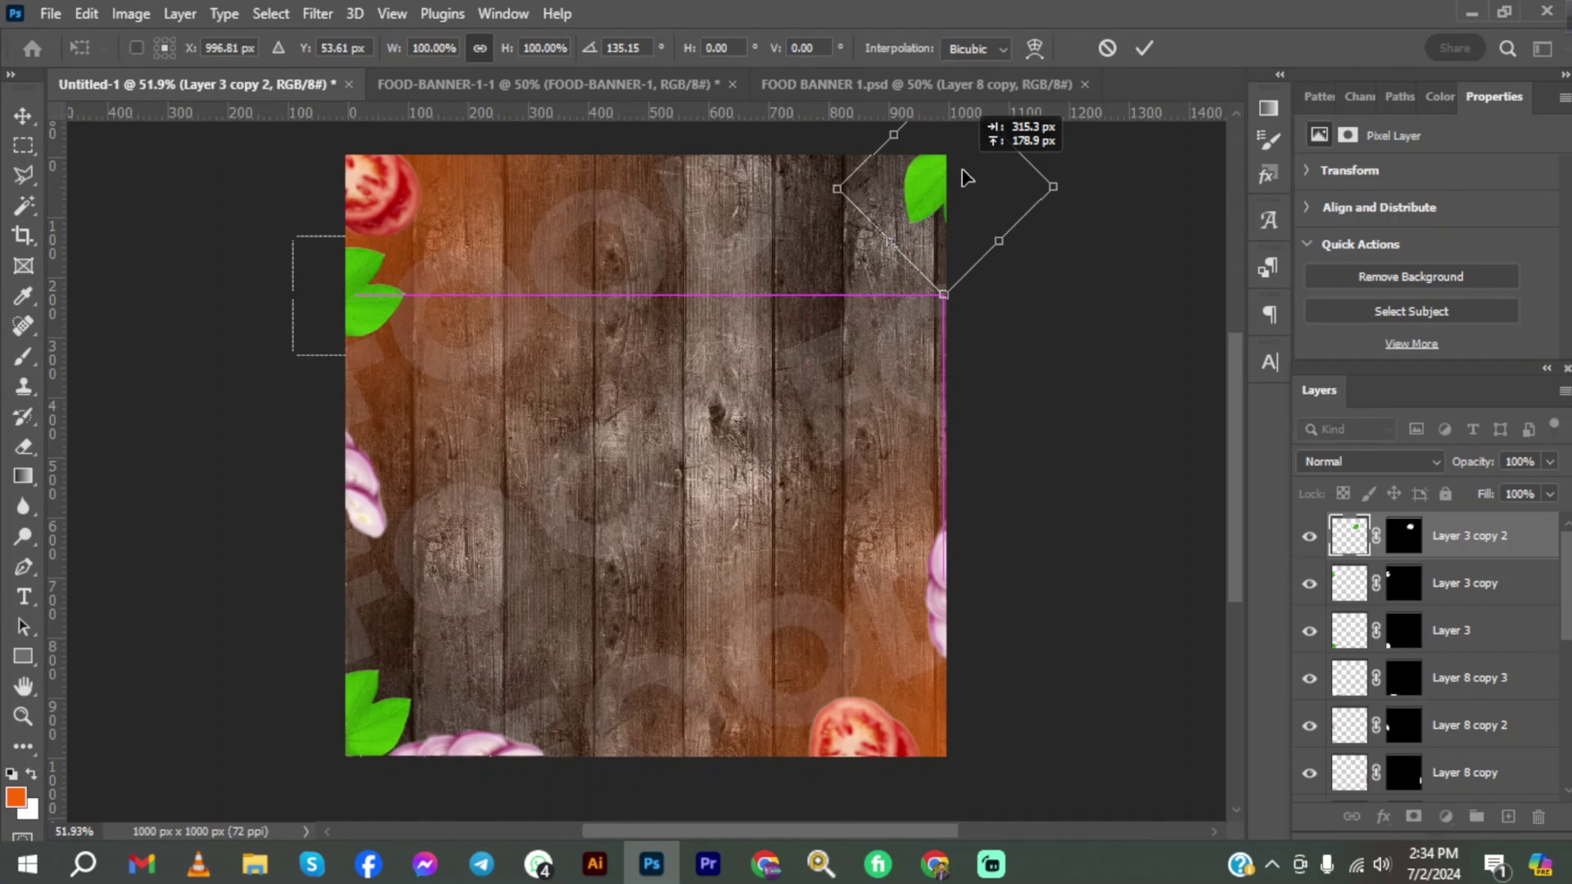
{"action": "left_click_drag", "start_coordinate": [962, 177], "coordinate": [967, 179]}
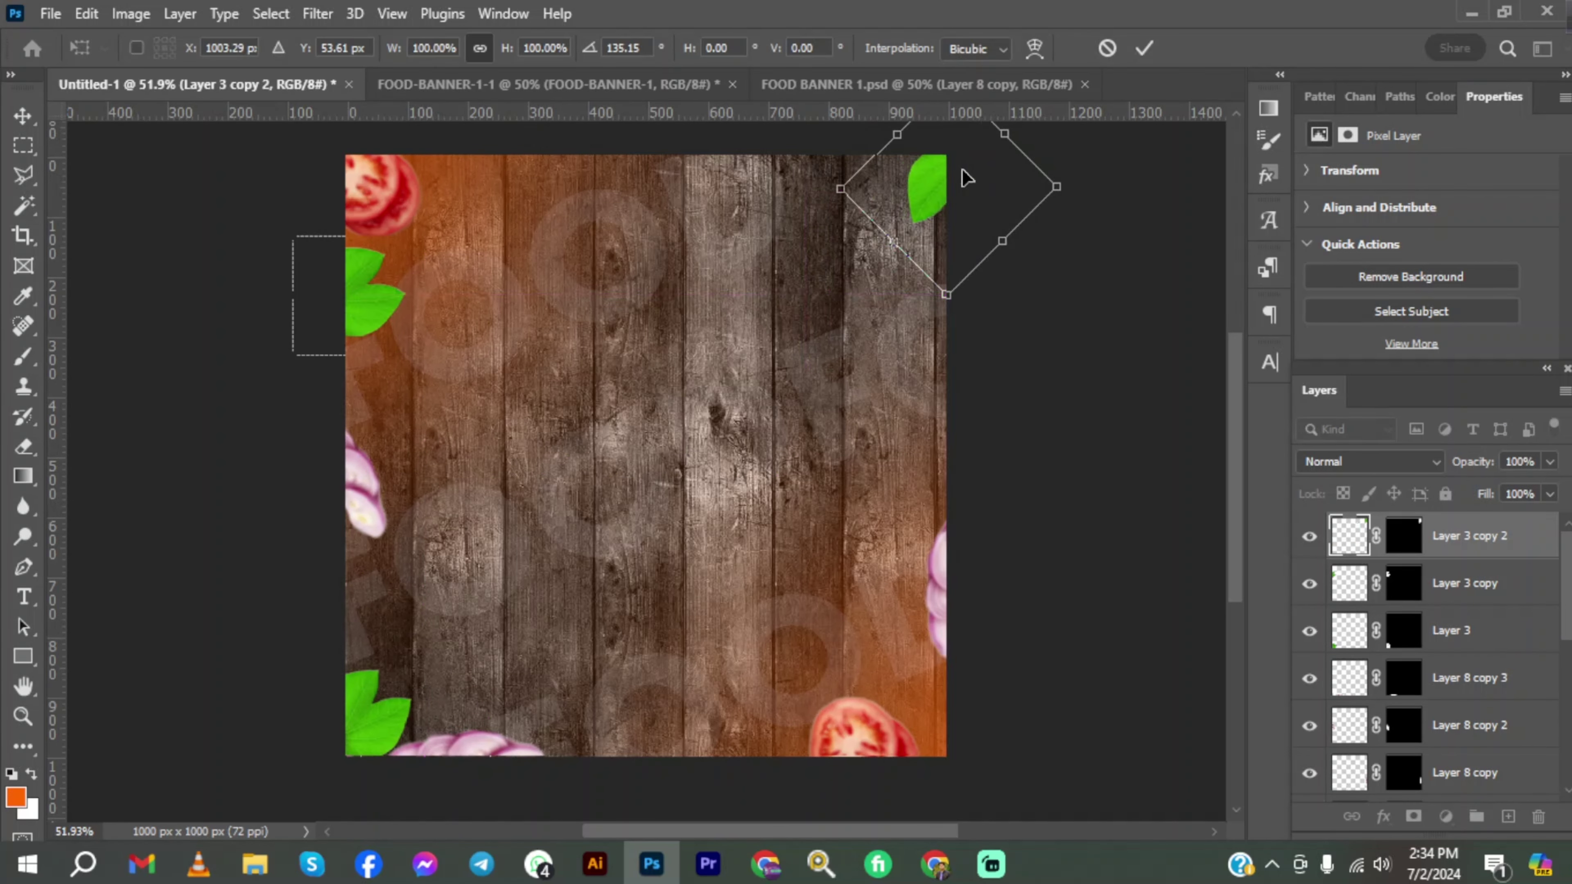
{"action": "left_click", "coordinate": [19, 120]}
{"action": "left_click", "coordinate": [105, 192]}
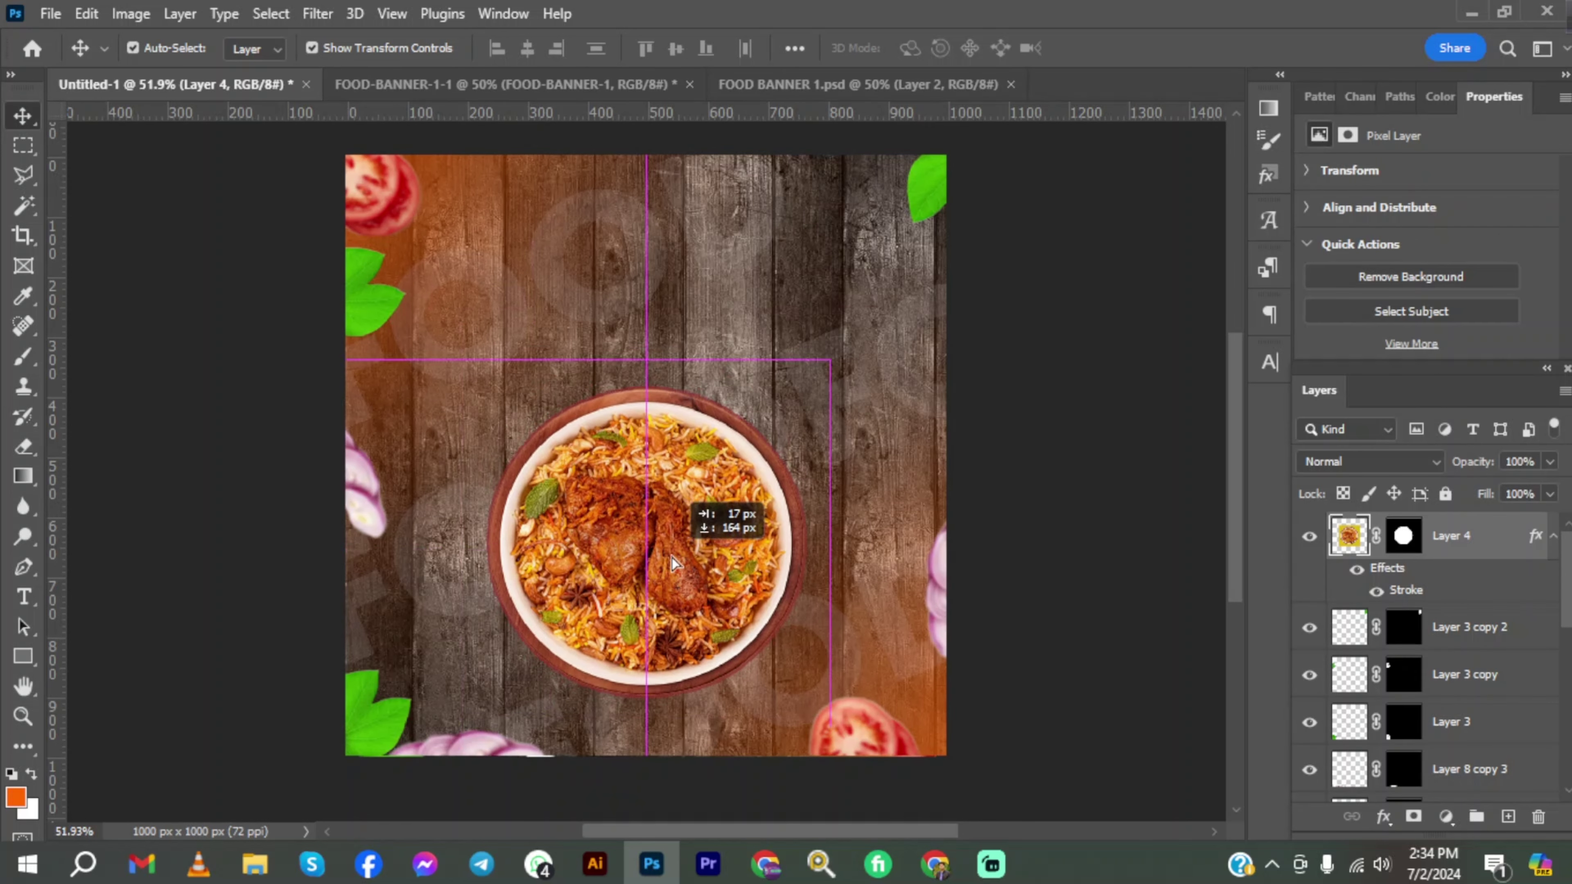
Position the biryani bowl near the canvas's horizontal center, below the middle of the banner.
{"action": "left_click_drag", "start_coordinate": [712, 507], "coordinate": [664, 565]}
{"action": "left_click", "coordinate": [827, 332]}
{"action": "left_click", "coordinate": [1052, 276]}
Search Google Images in Chrome for "brush" and copy the black brush stroke picture from Freepik.
{"action": "left_click", "coordinate": [766, 864]}
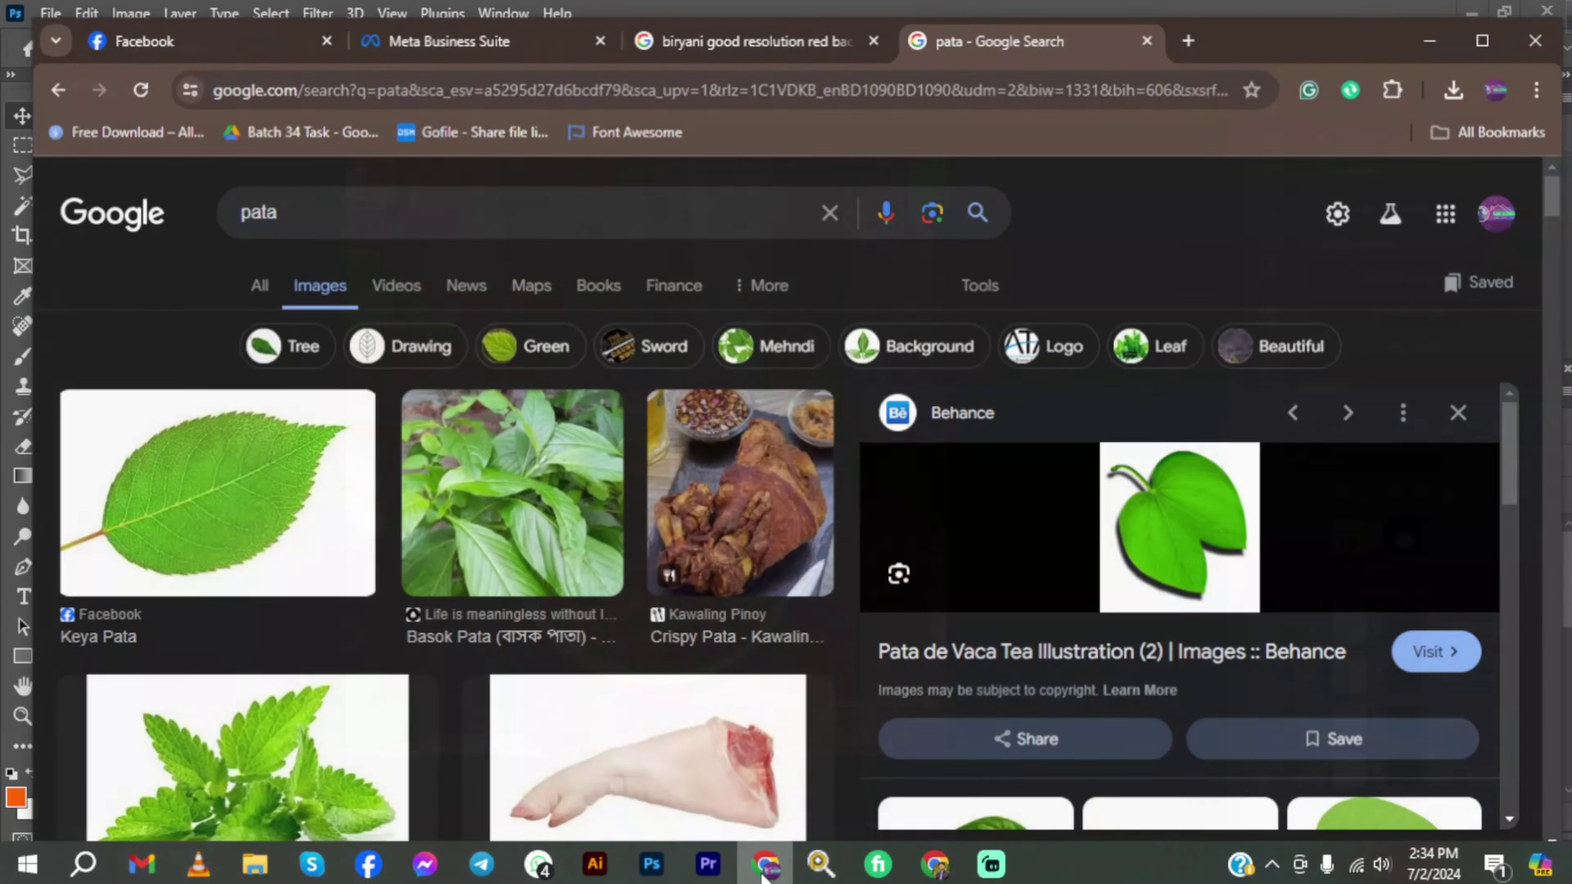
{"action": "key", "text": "ctrl+a"}
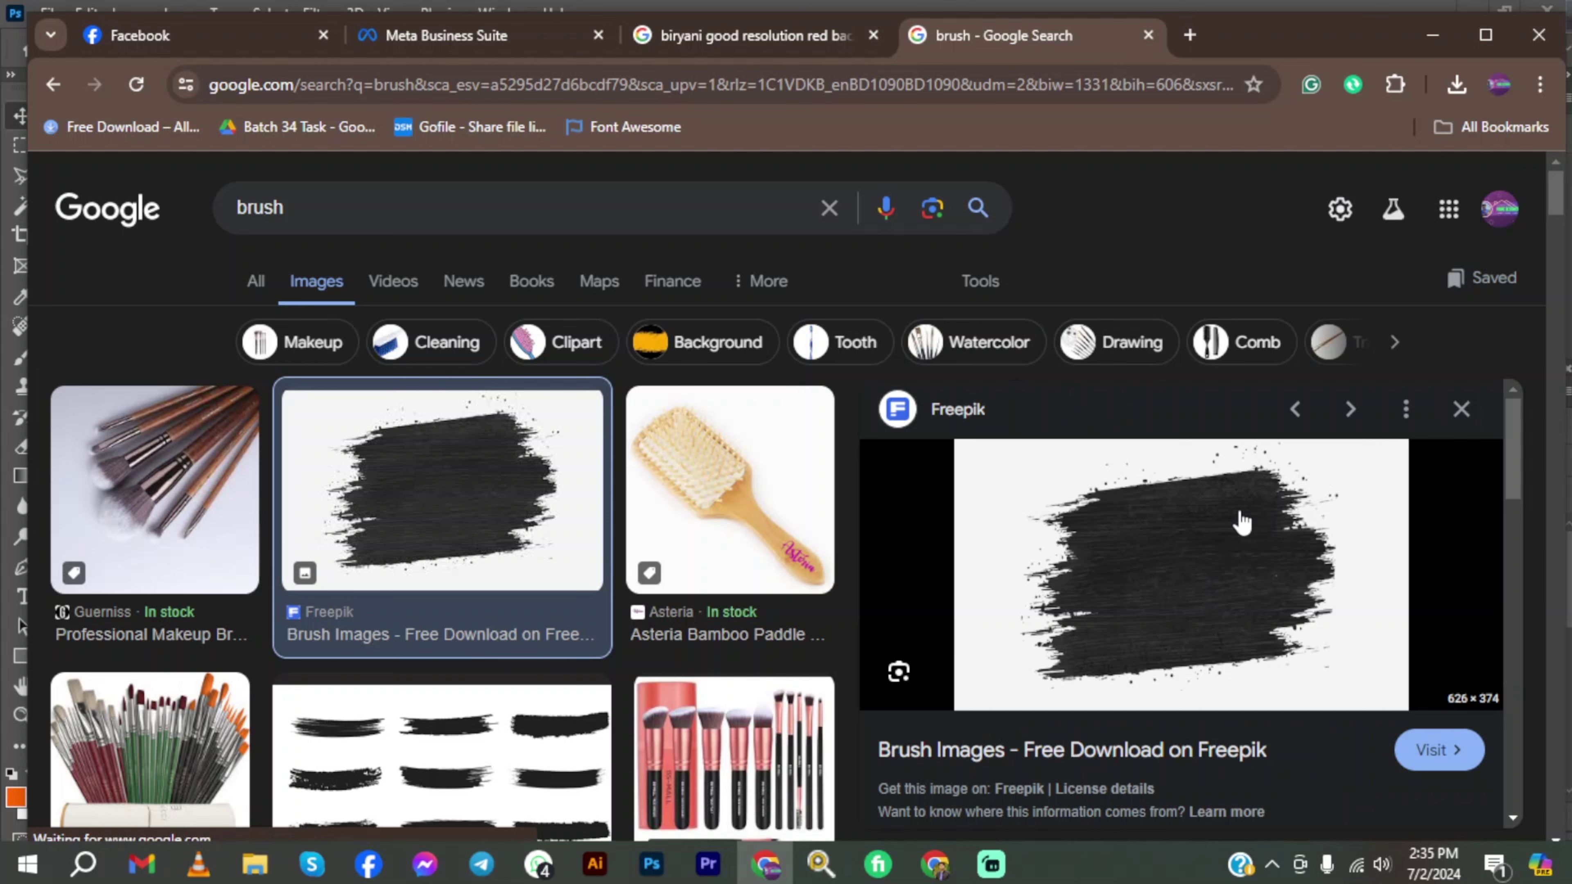
{"action": "right_click", "coordinate": [1215, 549]}
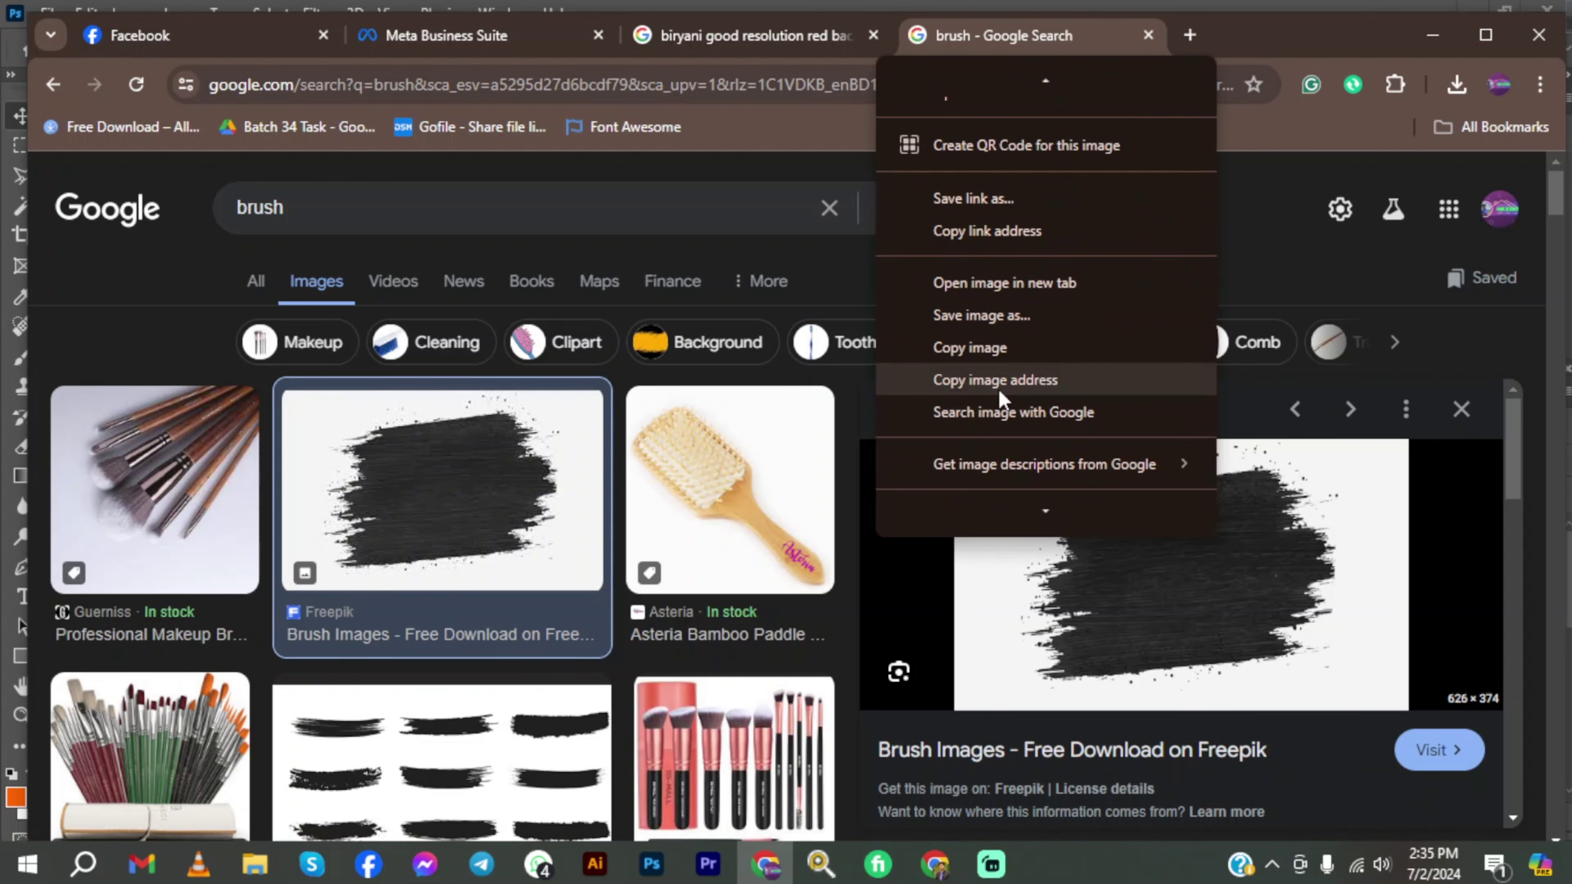
{"action": "left_click", "coordinate": [999, 355]}
{"action": "left_click", "coordinate": [1431, 36]}
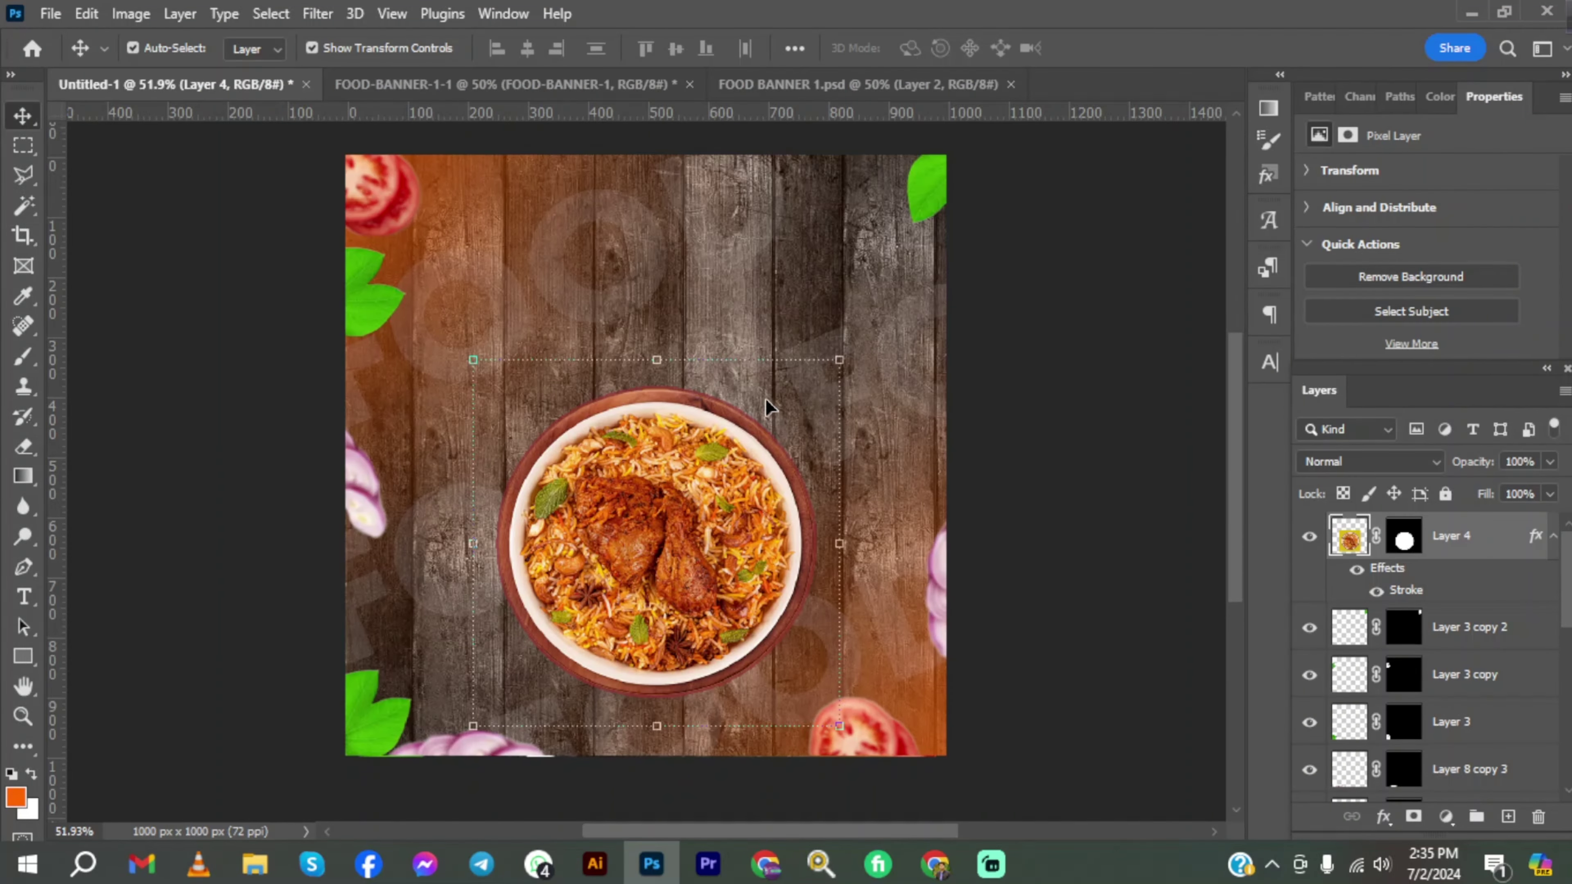
Paste the brush stroke picture into the banner and remove its background.
{"action": "key", "text": "ctrl+v"}
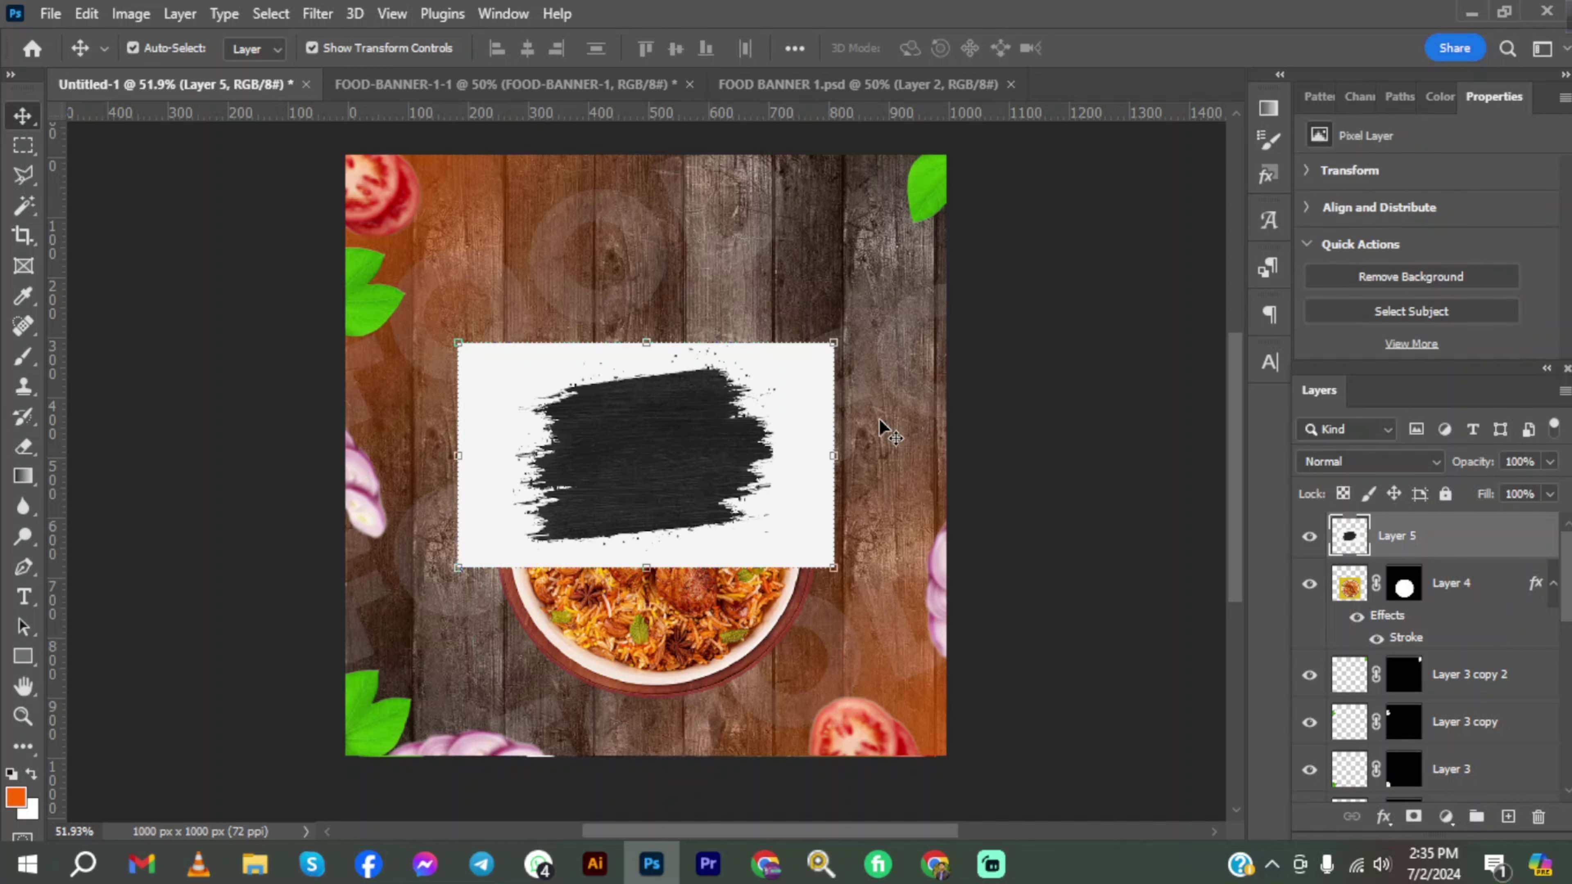
{"action": "left_click", "coordinate": [1352, 286]}
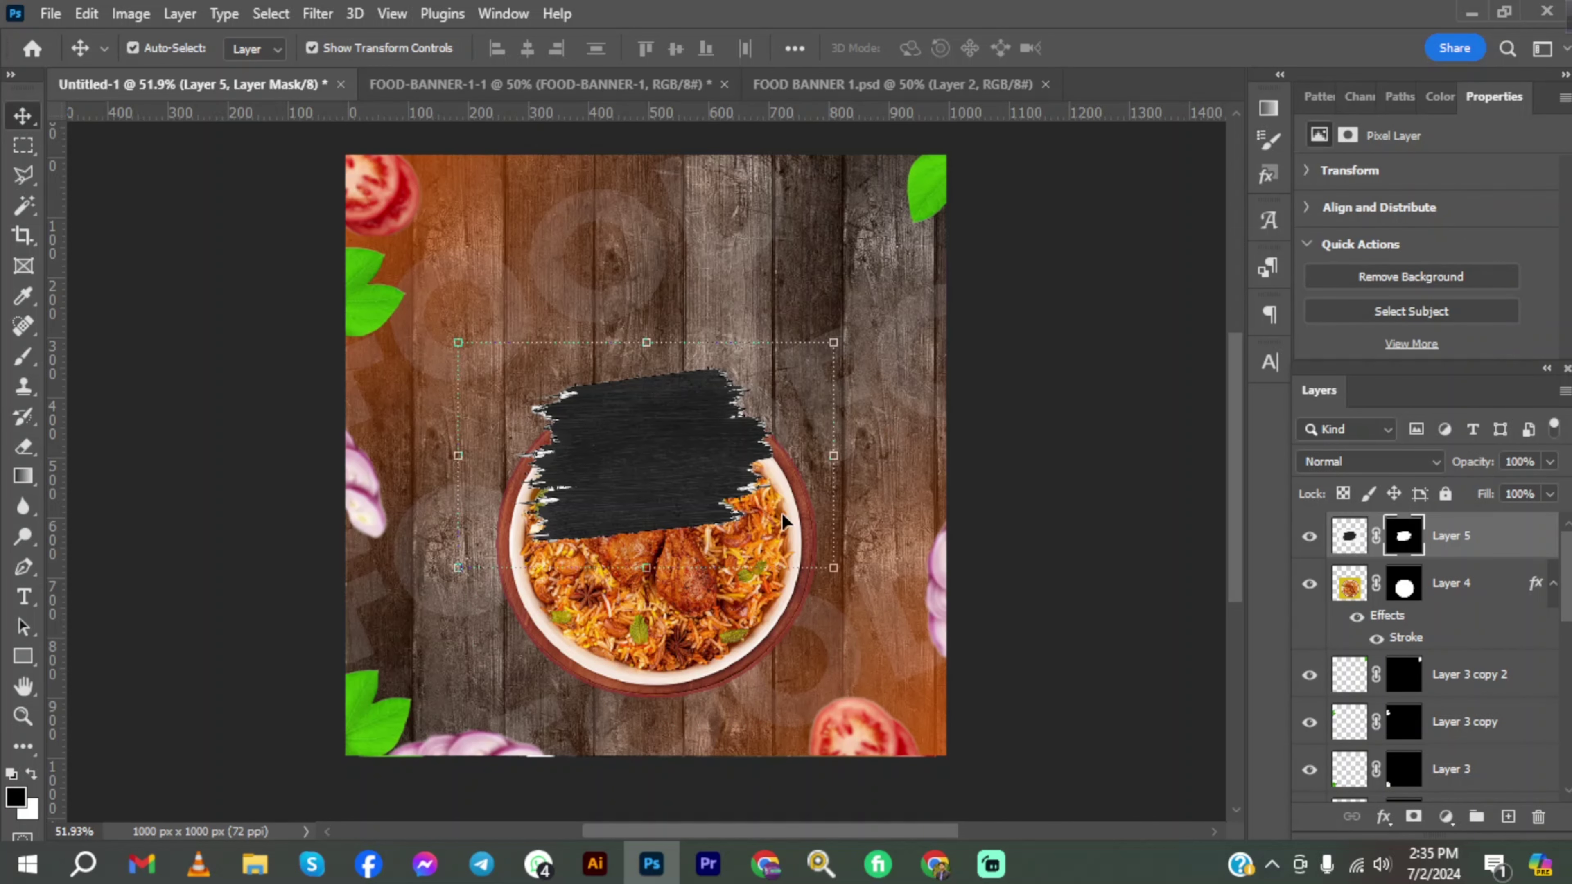
{"action": "key", "text": "ctrl+2"}
Add a white Color Overlay at 100% opacity to the brush stroke layer.
{"action": "double_click", "coordinate": [1504, 531]}
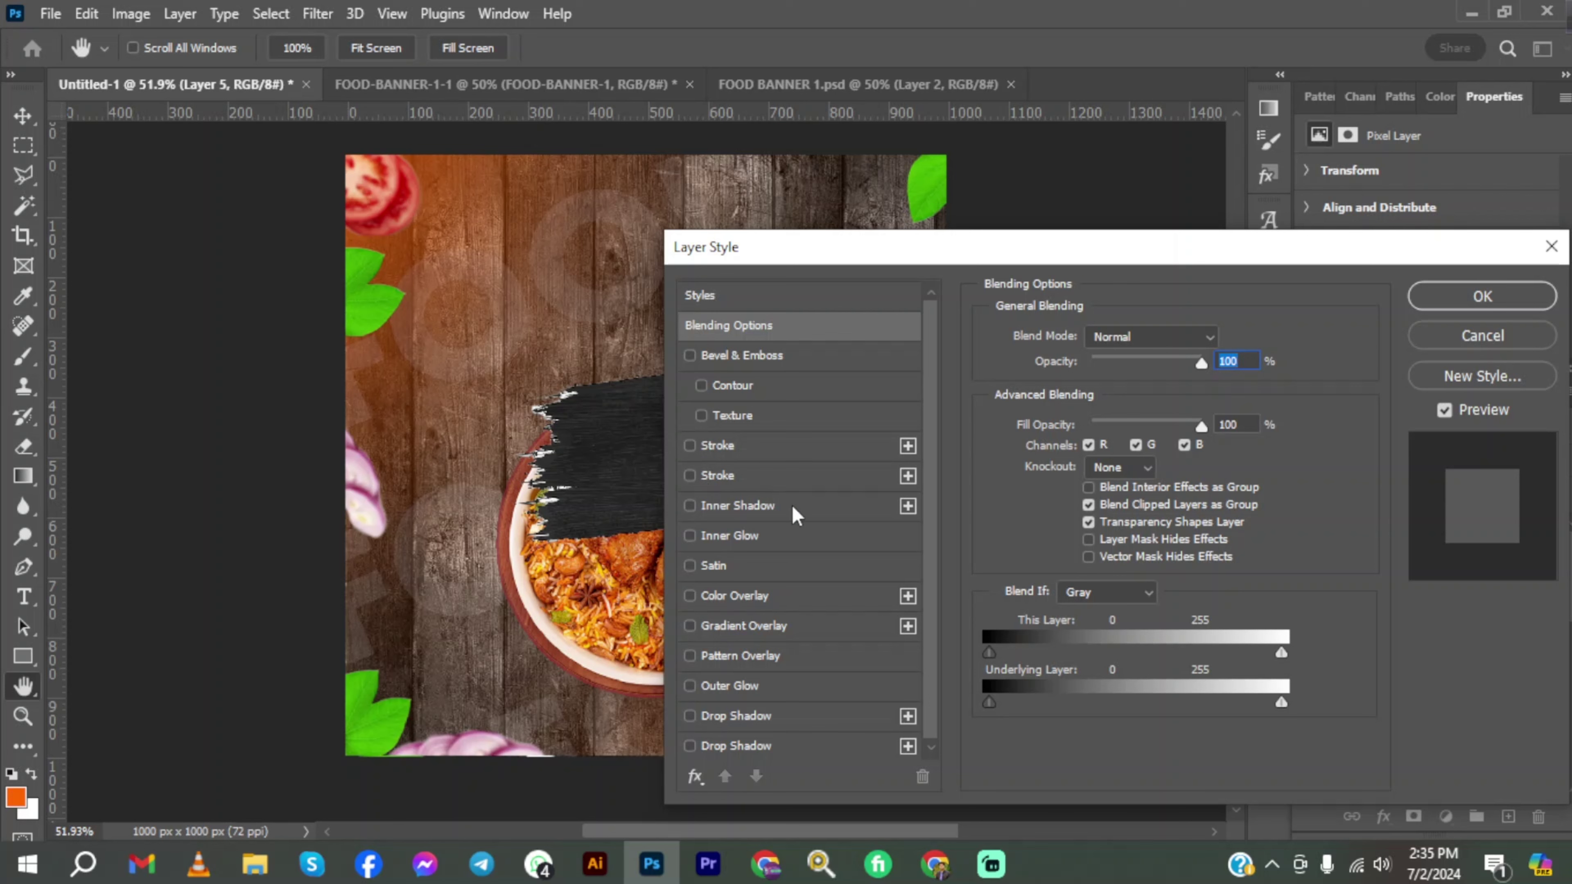
{"action": "scroll", "coordinate": [738, 620], "scroll_direction": "down", "scroll_amount": 1}
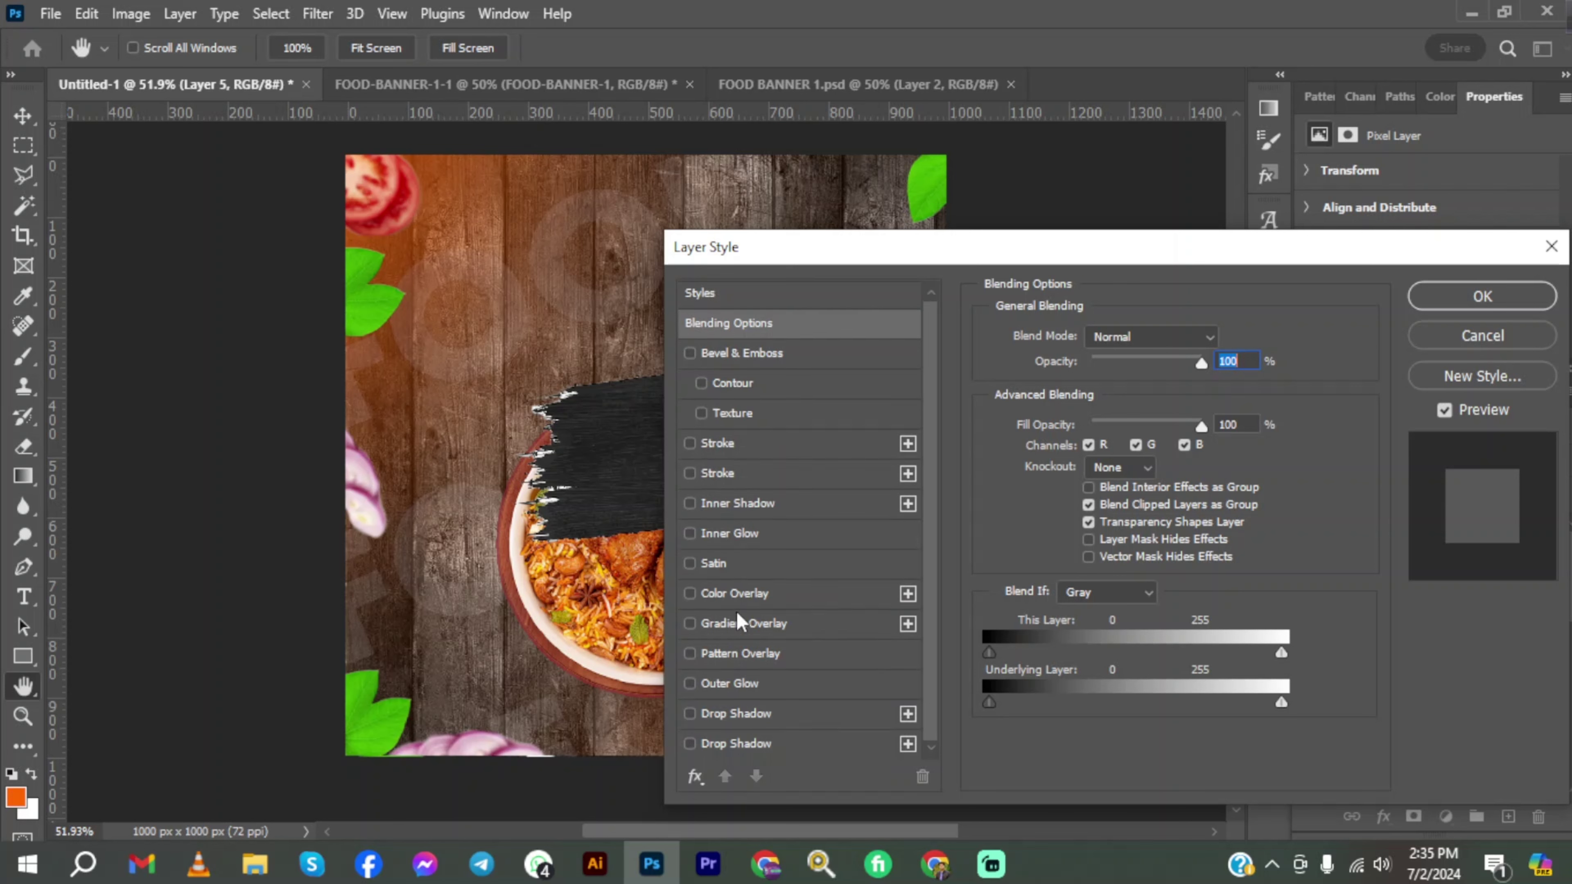
{"action": "left_click", "coordinate": [708, 595]}
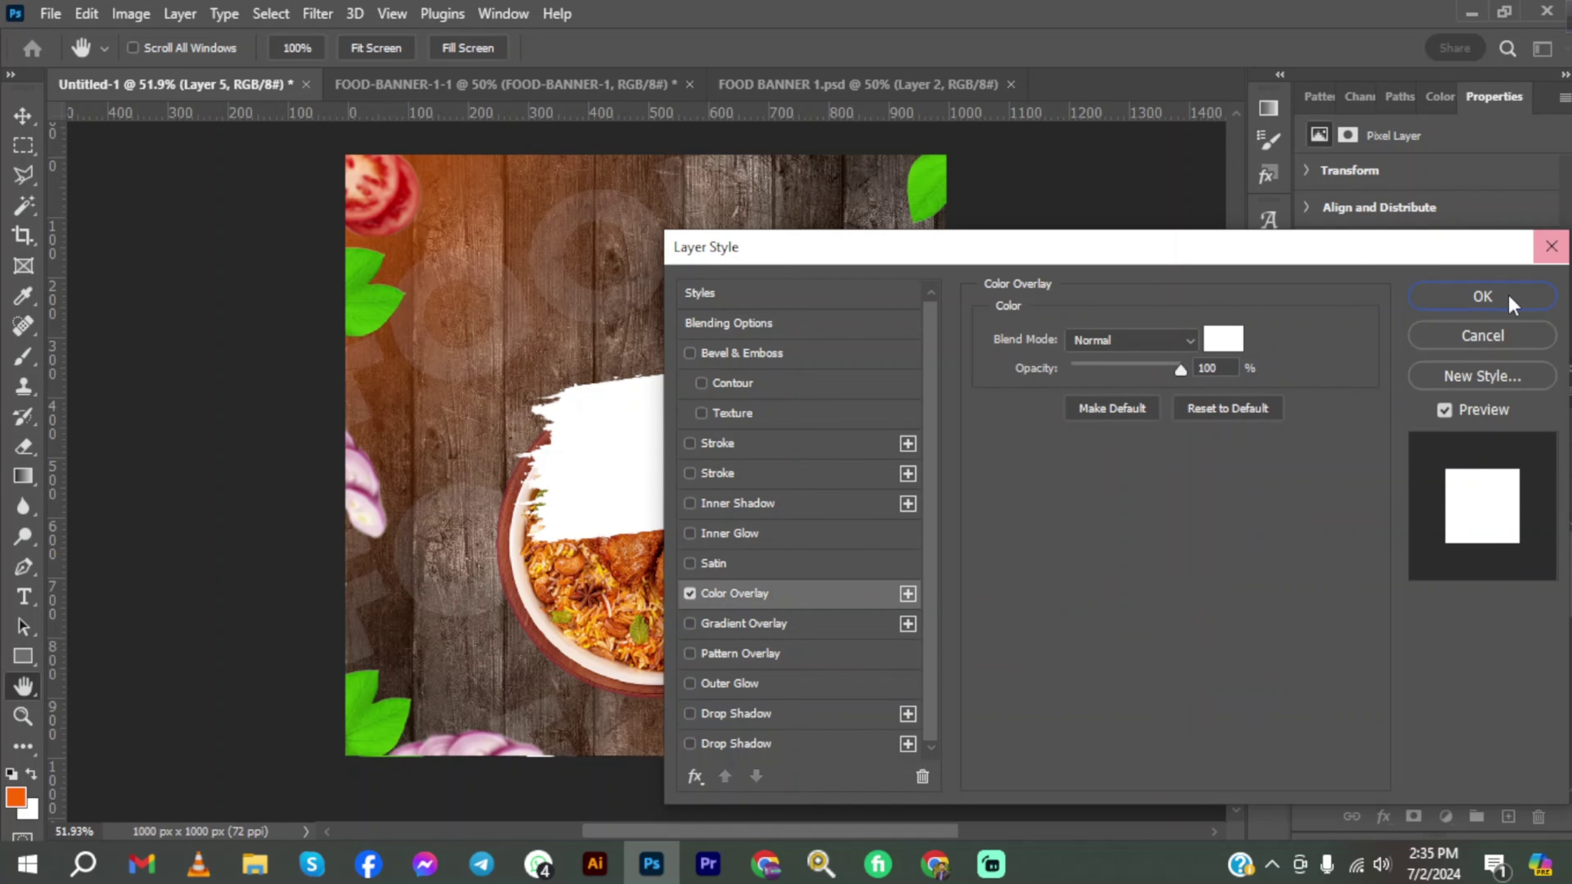
{"action": "left_click", "coordinate": [1483, 298]}
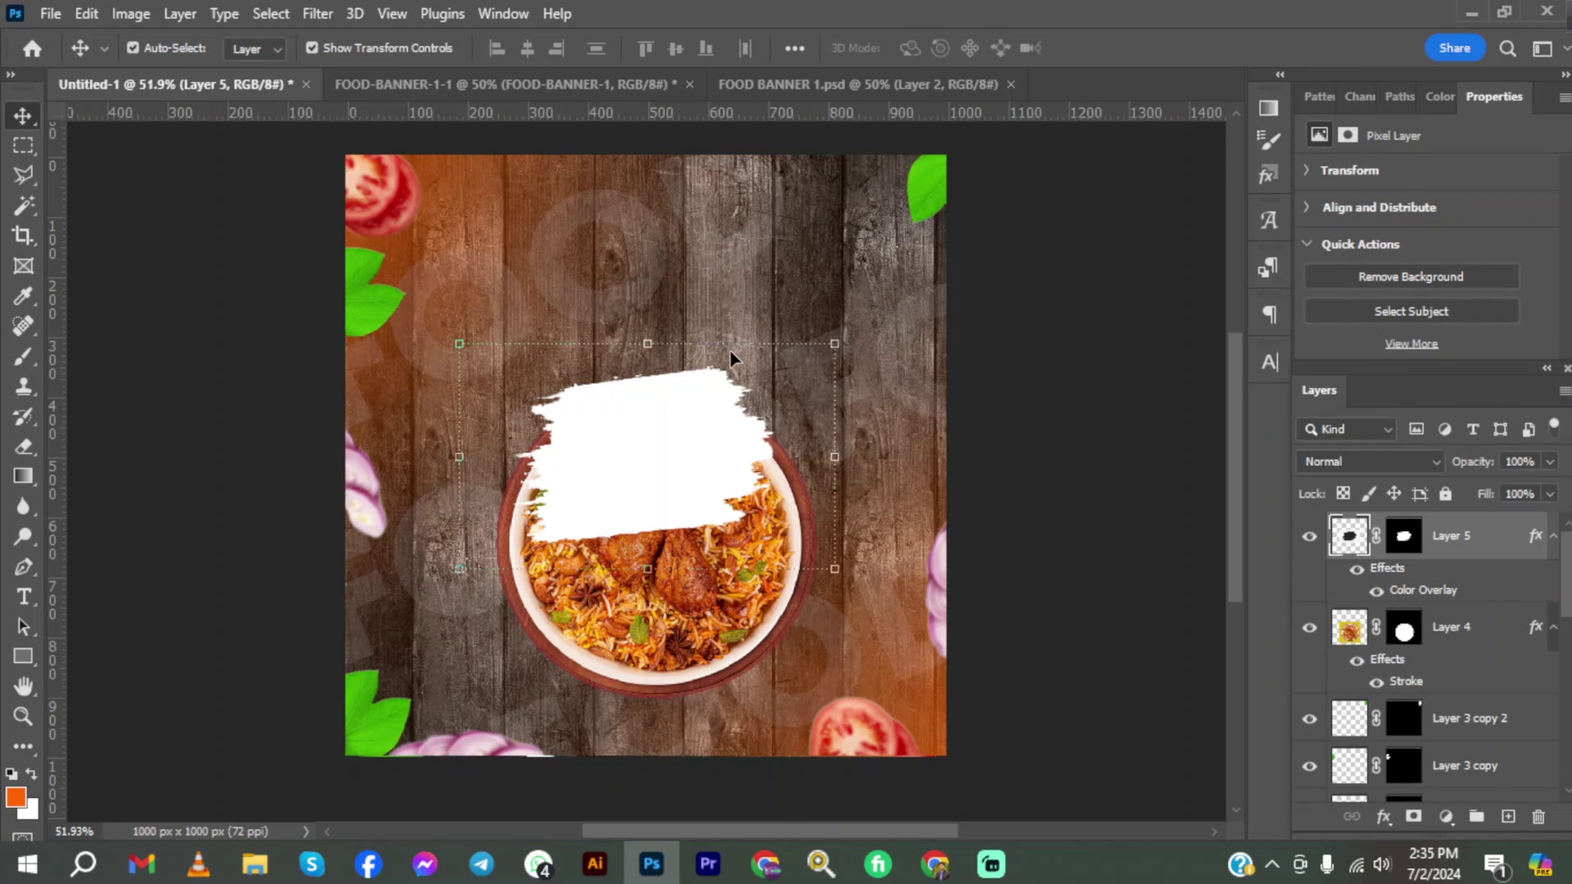
Stretch the white brush stroke to about 159% by 105%, tilted about -18°, and move its layer behind the biryani bowl.
{"action": "left_click_drag", "start_coordinate": [832, 457], "coordinate": [1030, 457]}
{"action": "left_click_drag", "start_coordinate": [743, 443], "coordinate": [647, 510]}
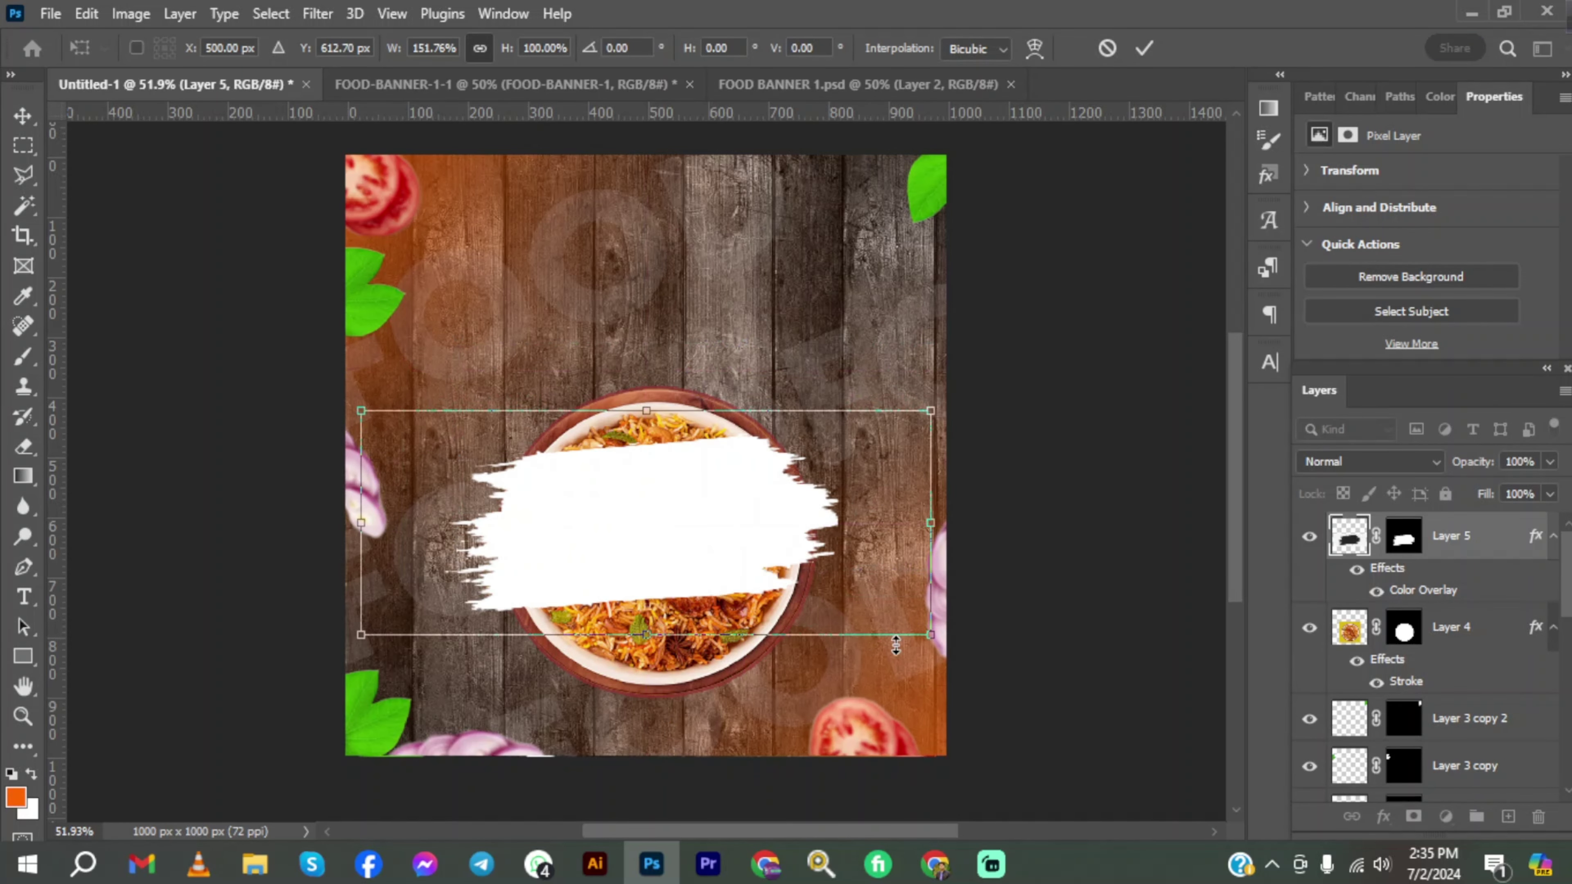
{"action": "mouse_move", "coordinate": [939, 650]}
{"action": "left_mouse_down"}
{"action": "mouse_move", "coordinate": [979, 596]}
{"action": "mouse_move", "coordinate": [981, 530]}
{"action": "left_mouse_up"}
{"action": "left_click_drag", "start_coordinate": [656, 502], "coordinate": [659, 532]}
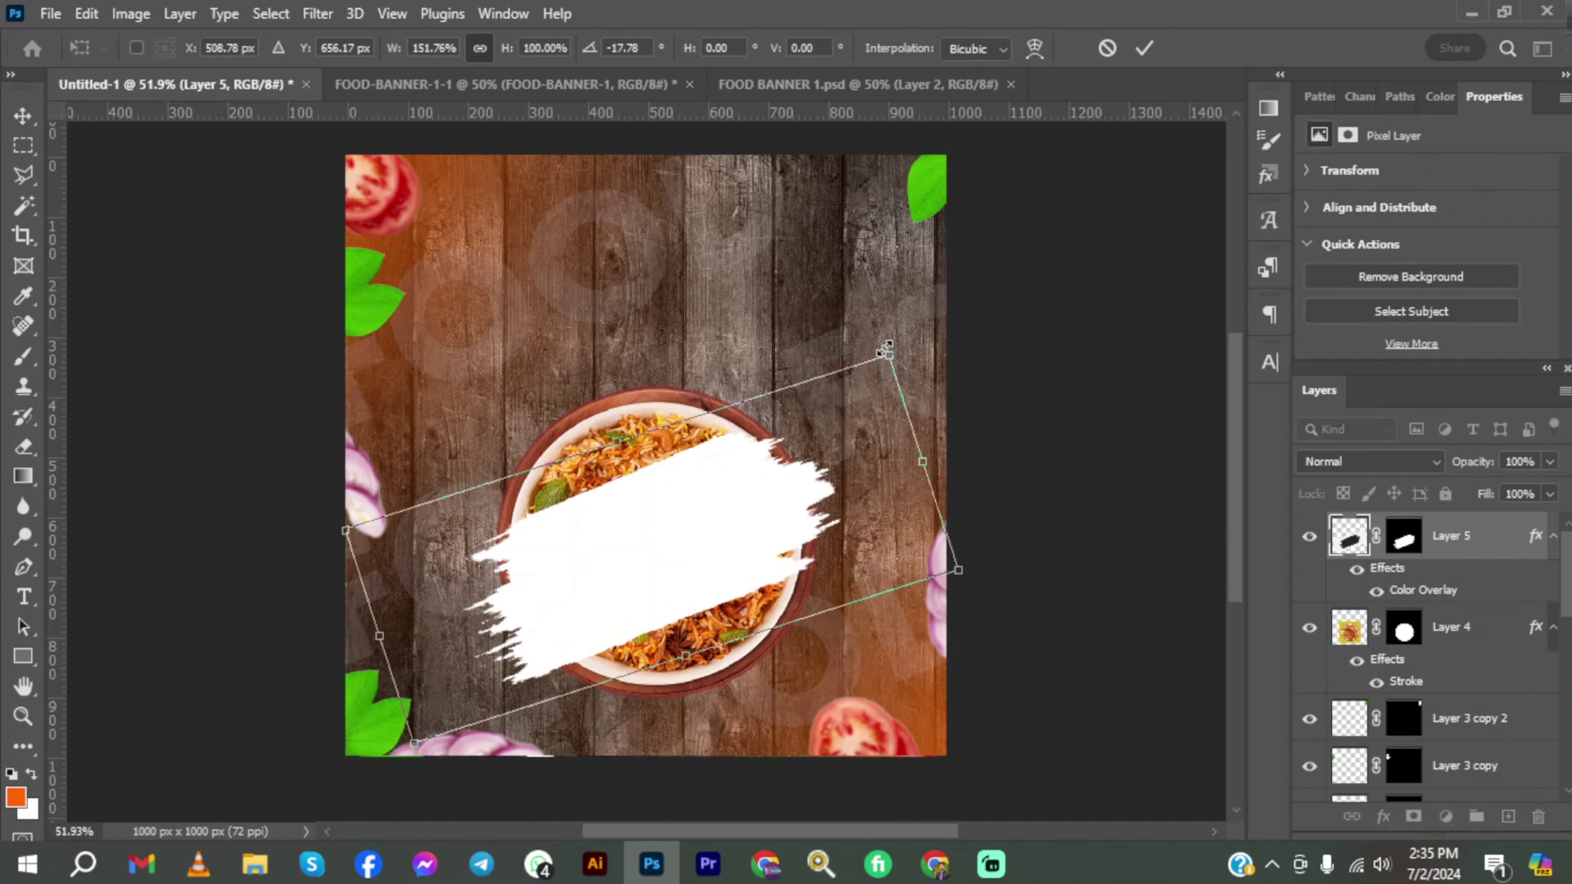
{"action": "left_click_drag", "start_coordinate": [891, 352], "coordinate": [911, 337]}
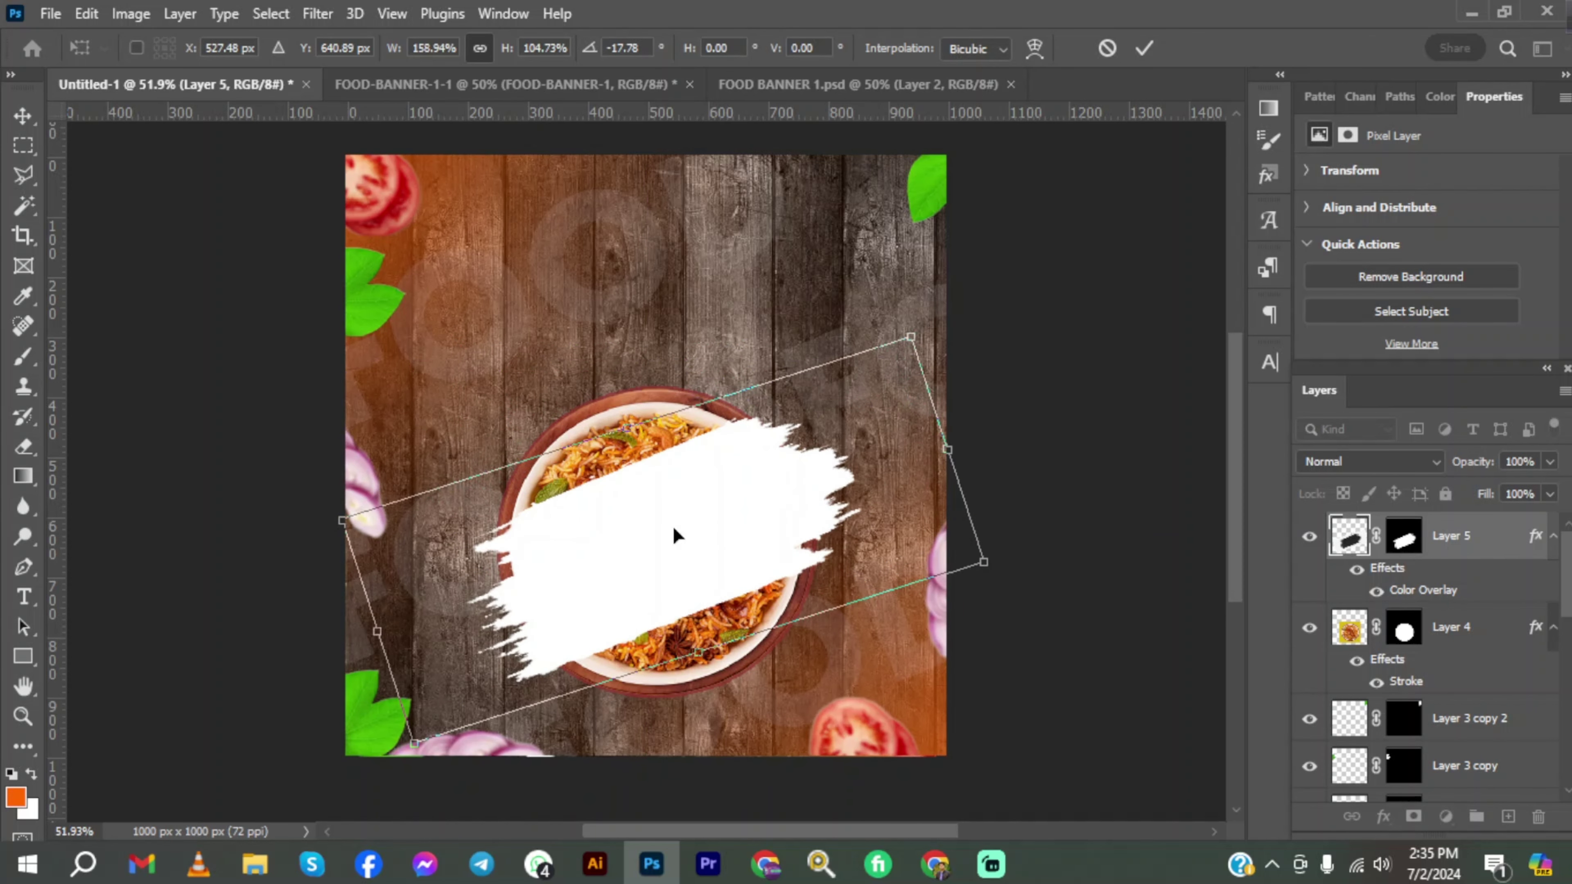
{"action": "left_click_drag", "start_coordinate": [675, 534], "coordinate": [670, 528]}
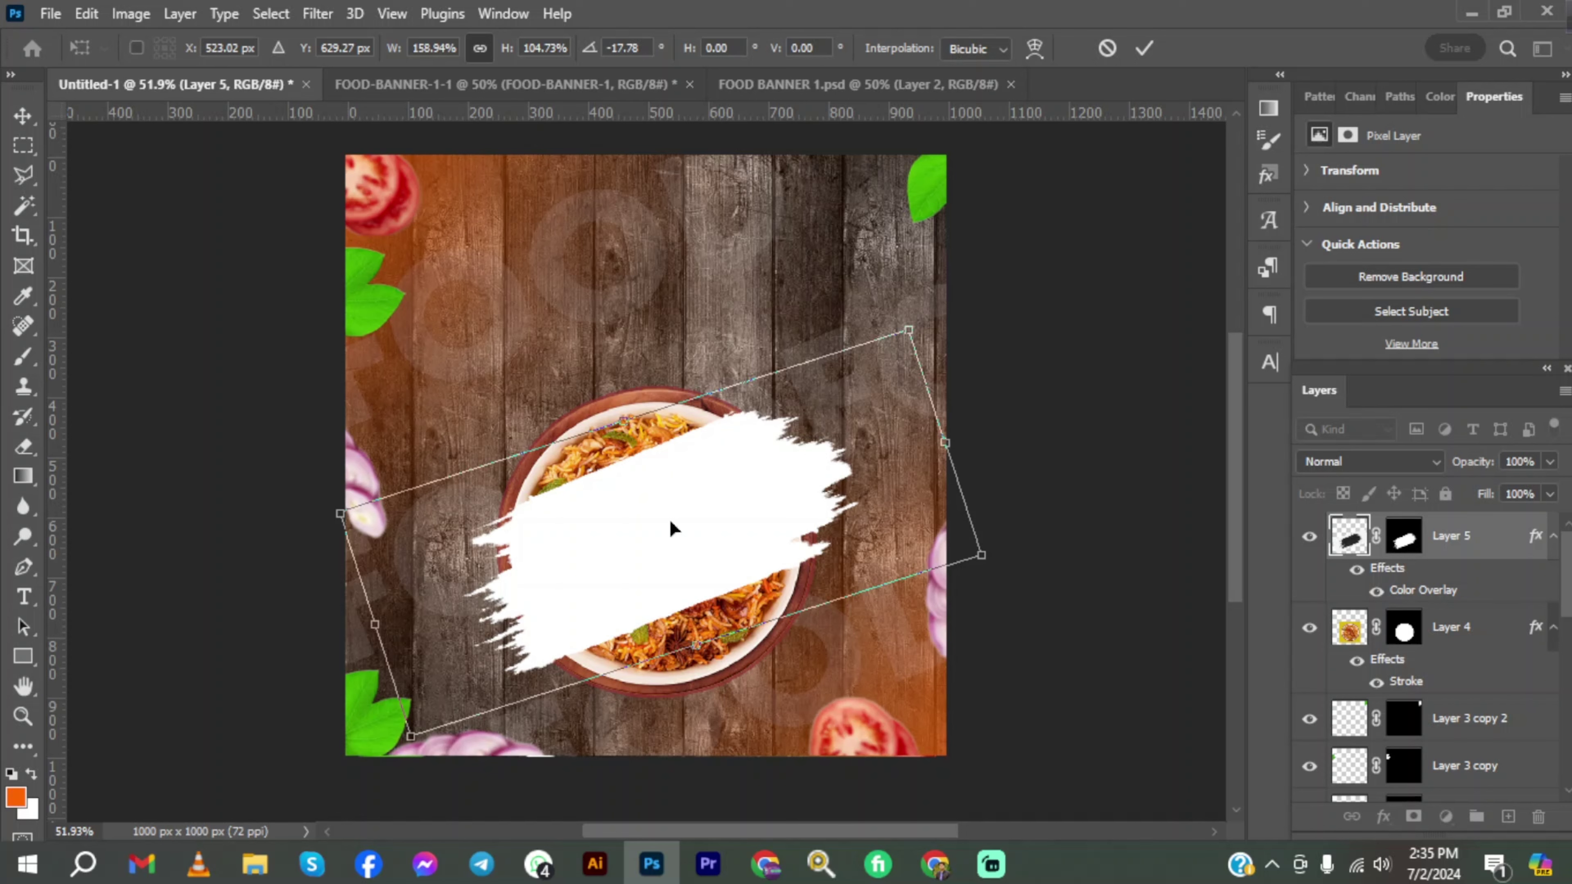
{"action": "left_click_drag", "start_coordinate": [1476, 551], "coordinate": [1484, 698]}
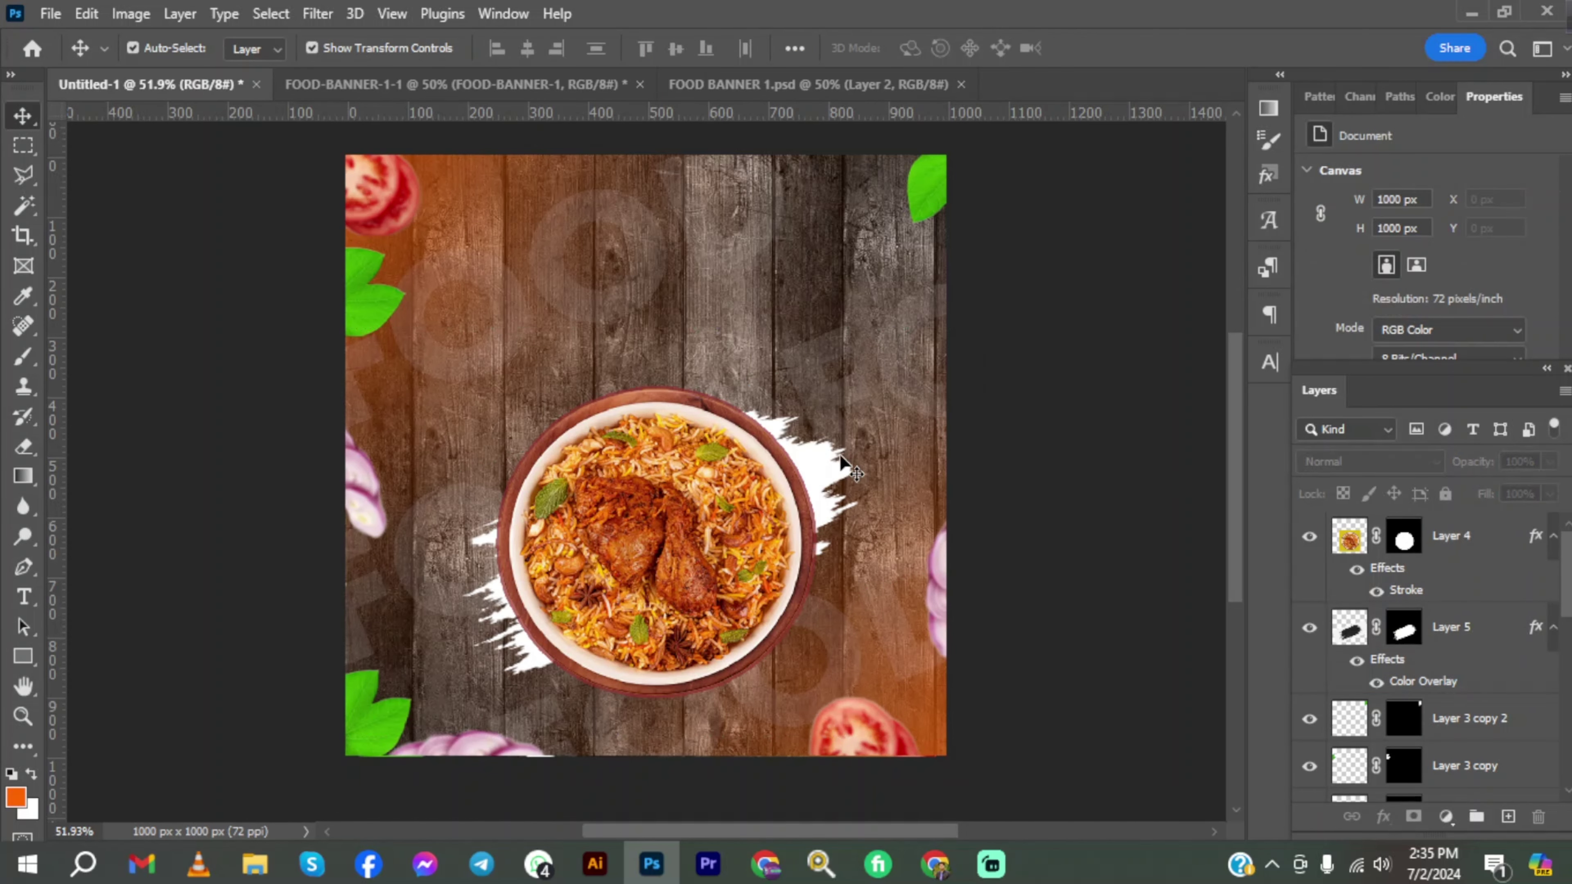
{"action": "left_click", "coordinate": [334, 740]}
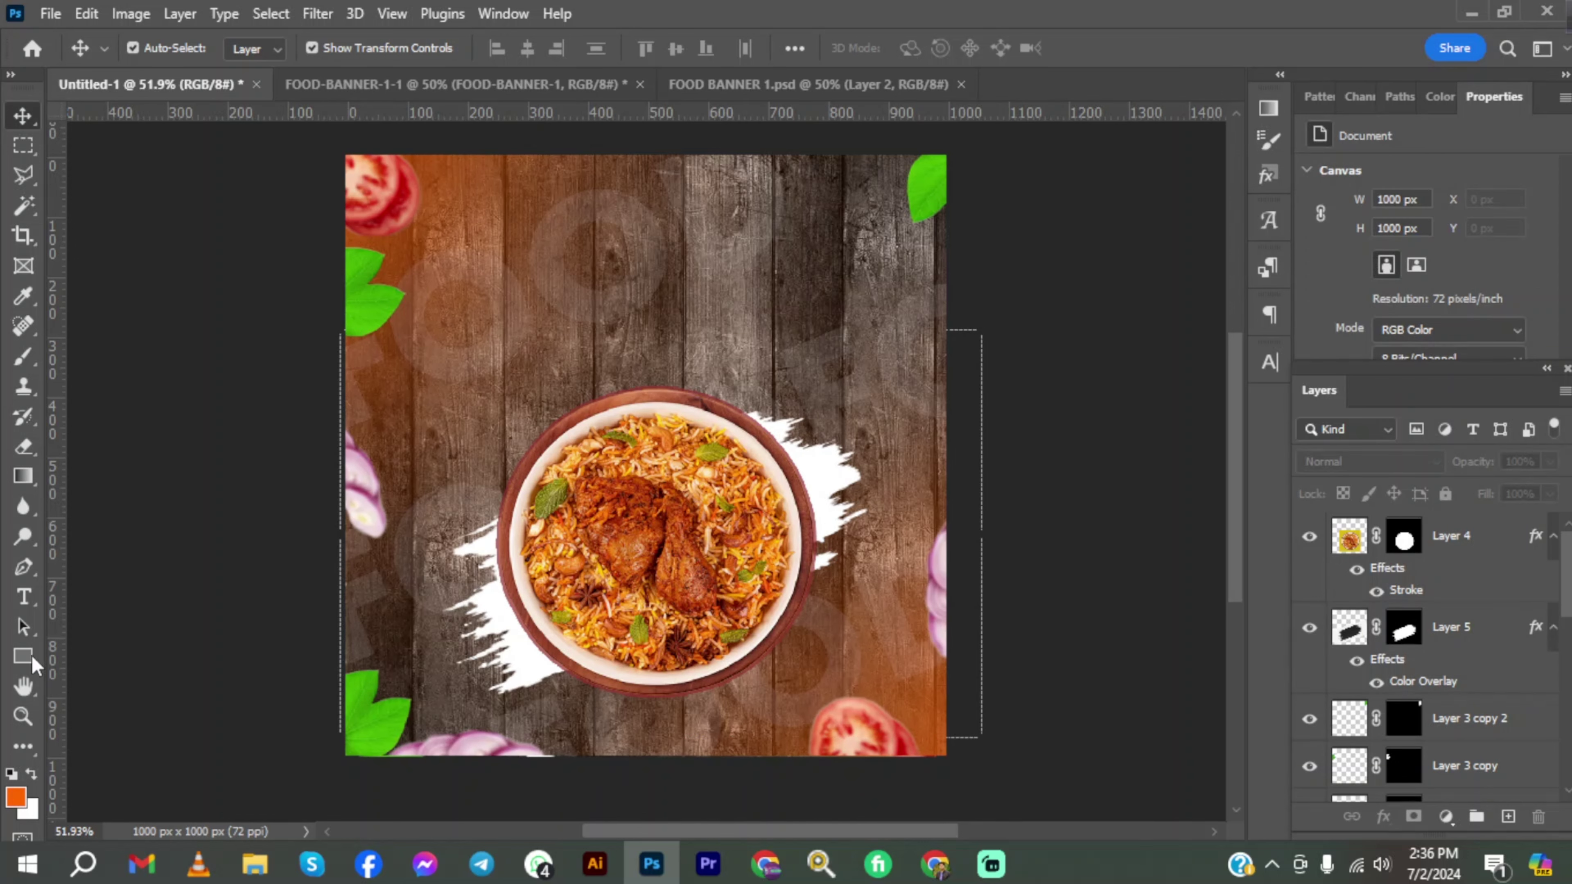
Draw a circle about 154 px in diameter with the Ellipse tool at the bowl's lower-right rim.
{"action": "left_click_drag", "start_coordinate": [22, 658], "coordinate": [287, 686]}
{"action": "key", "text": "shift+u"}
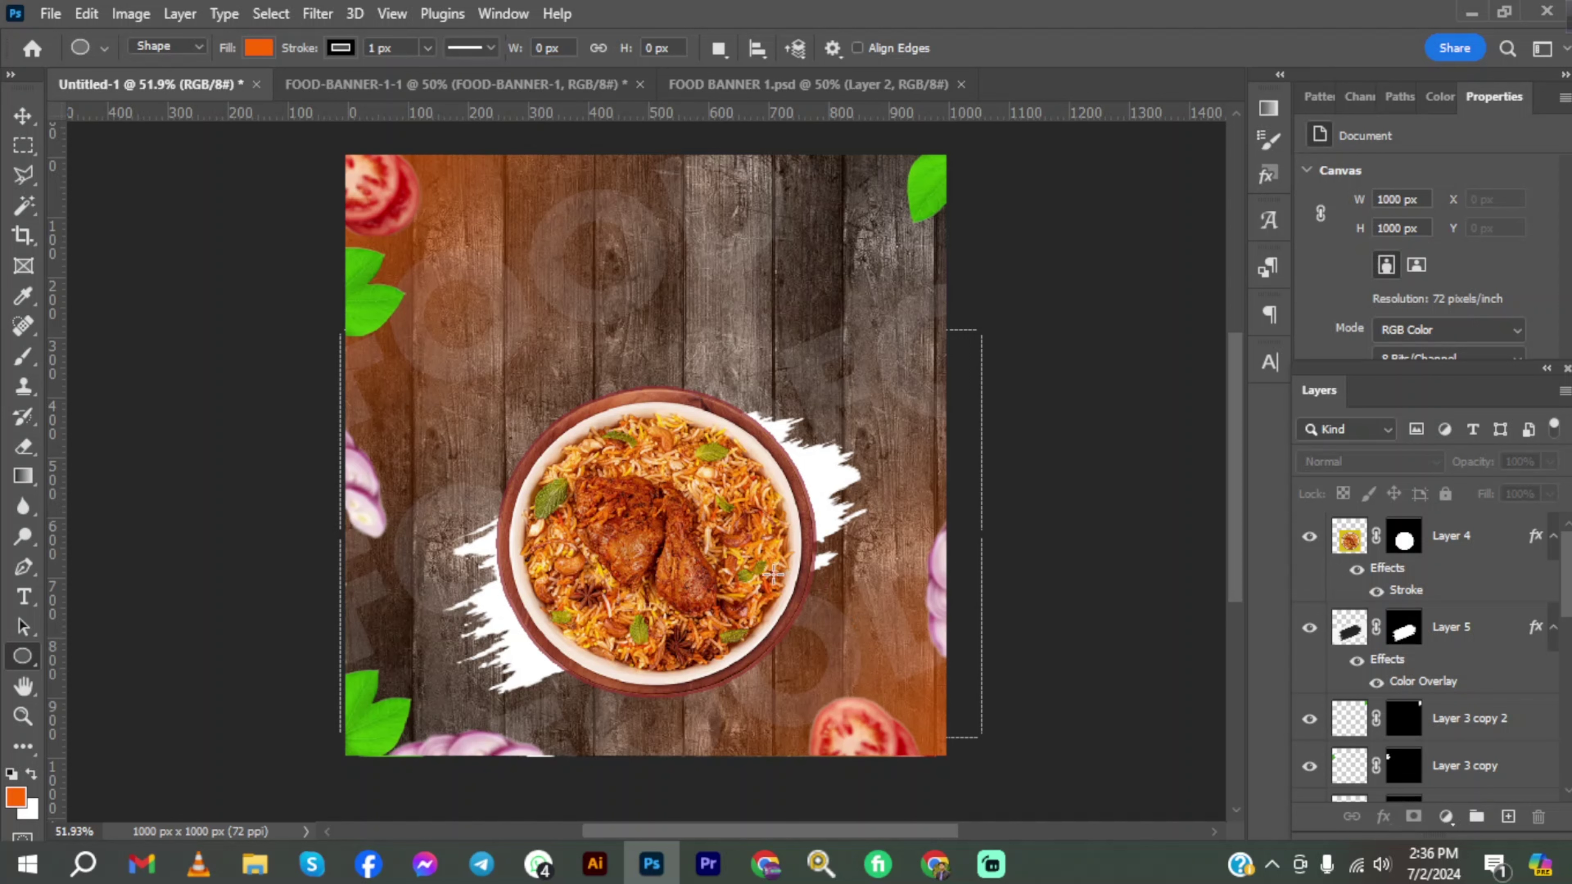
{"action": "left_click_drag", "start_coordinate": [772, 574], "coordinate": [872, 667]}
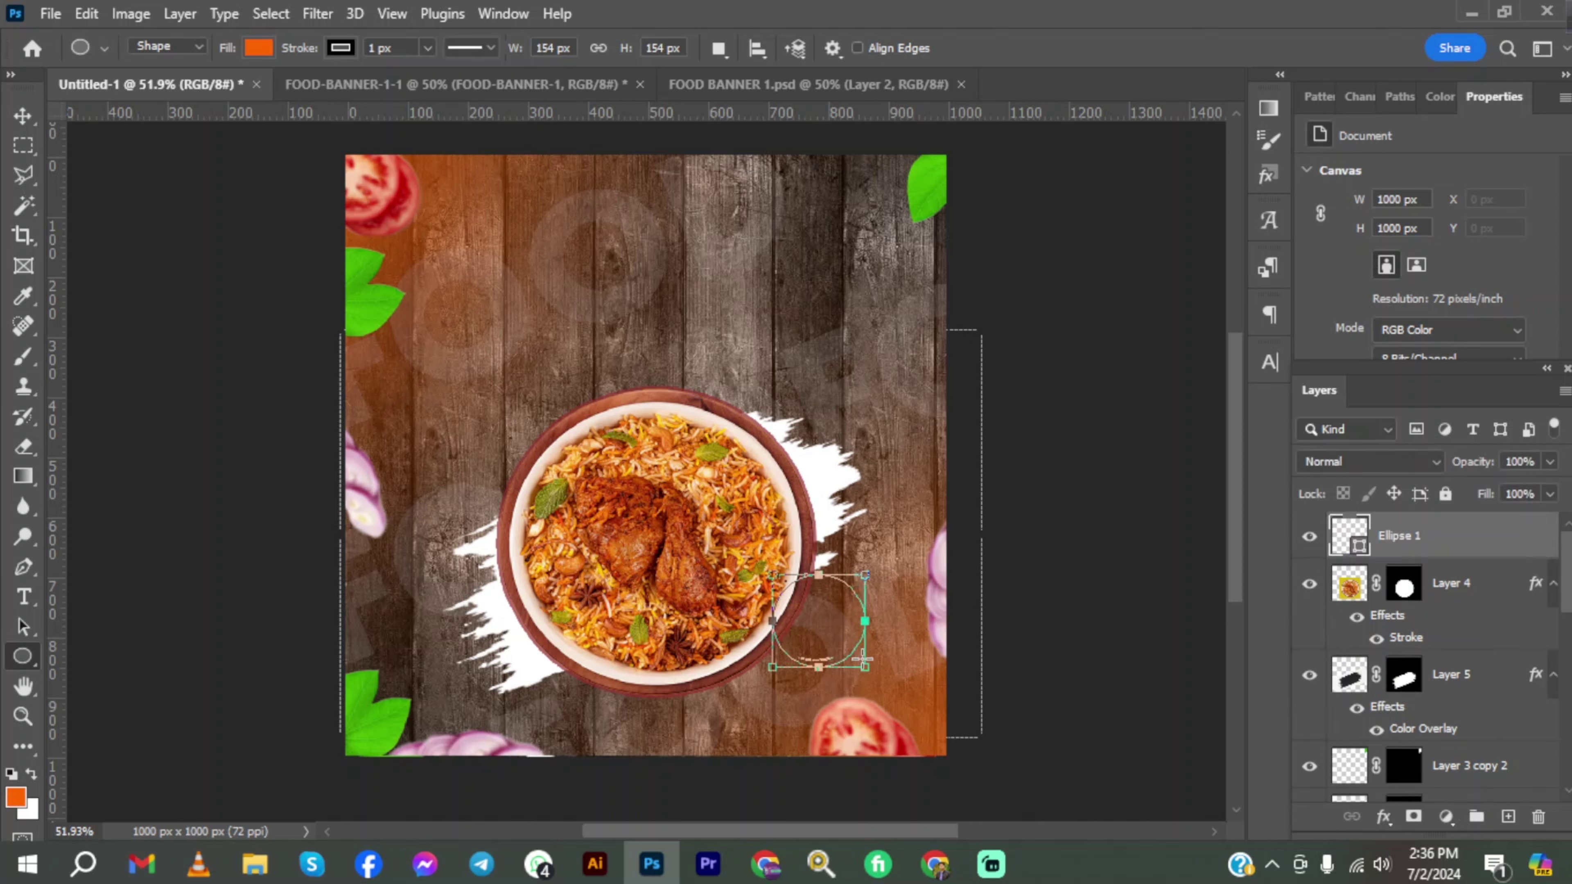
Give the circle a yellow fill and no stroke, and shift it slightly up and inward to overlap the bowl's lower-right rim.
{"action": "left_click", "coordinate": [258, 48]}
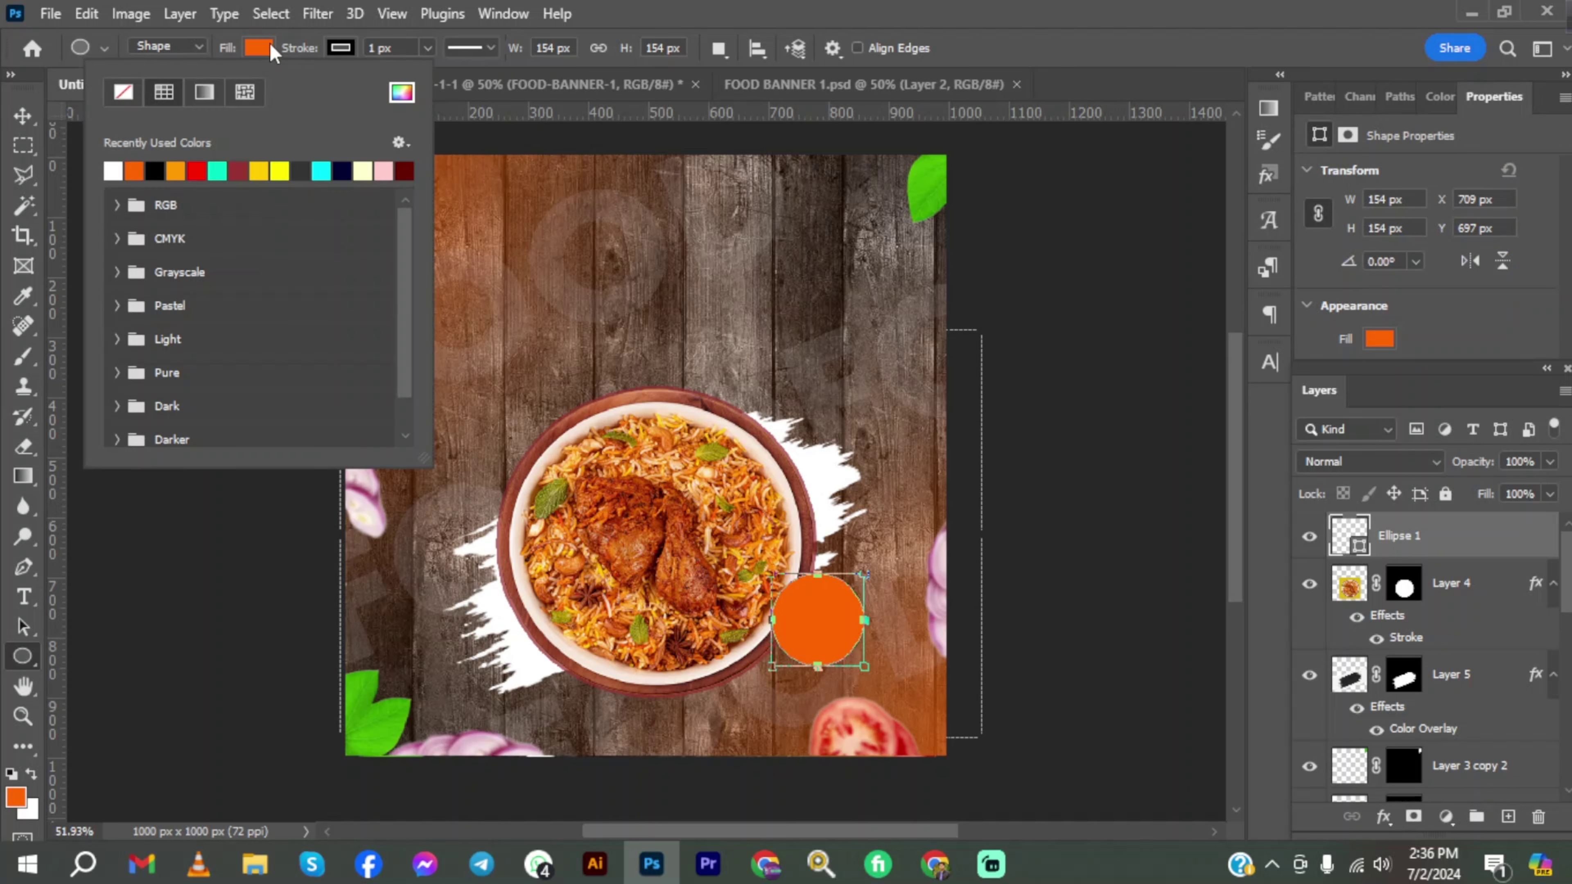
{"action": "left_click", "coordinate": [265, 168]}
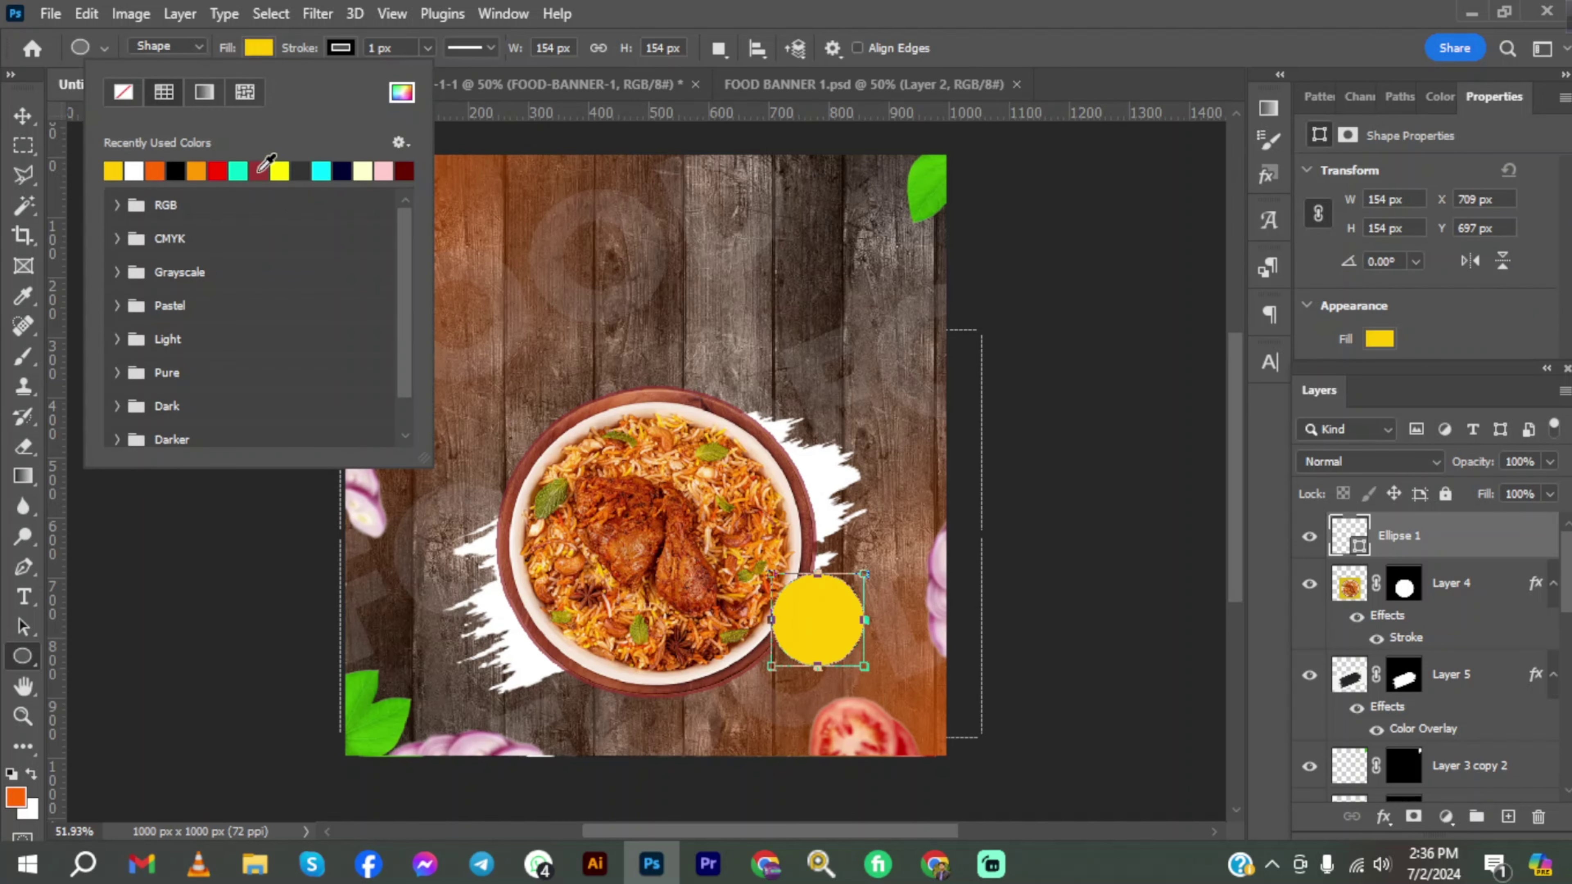
{"action": "left_click", "coordinate": [340, 47]}
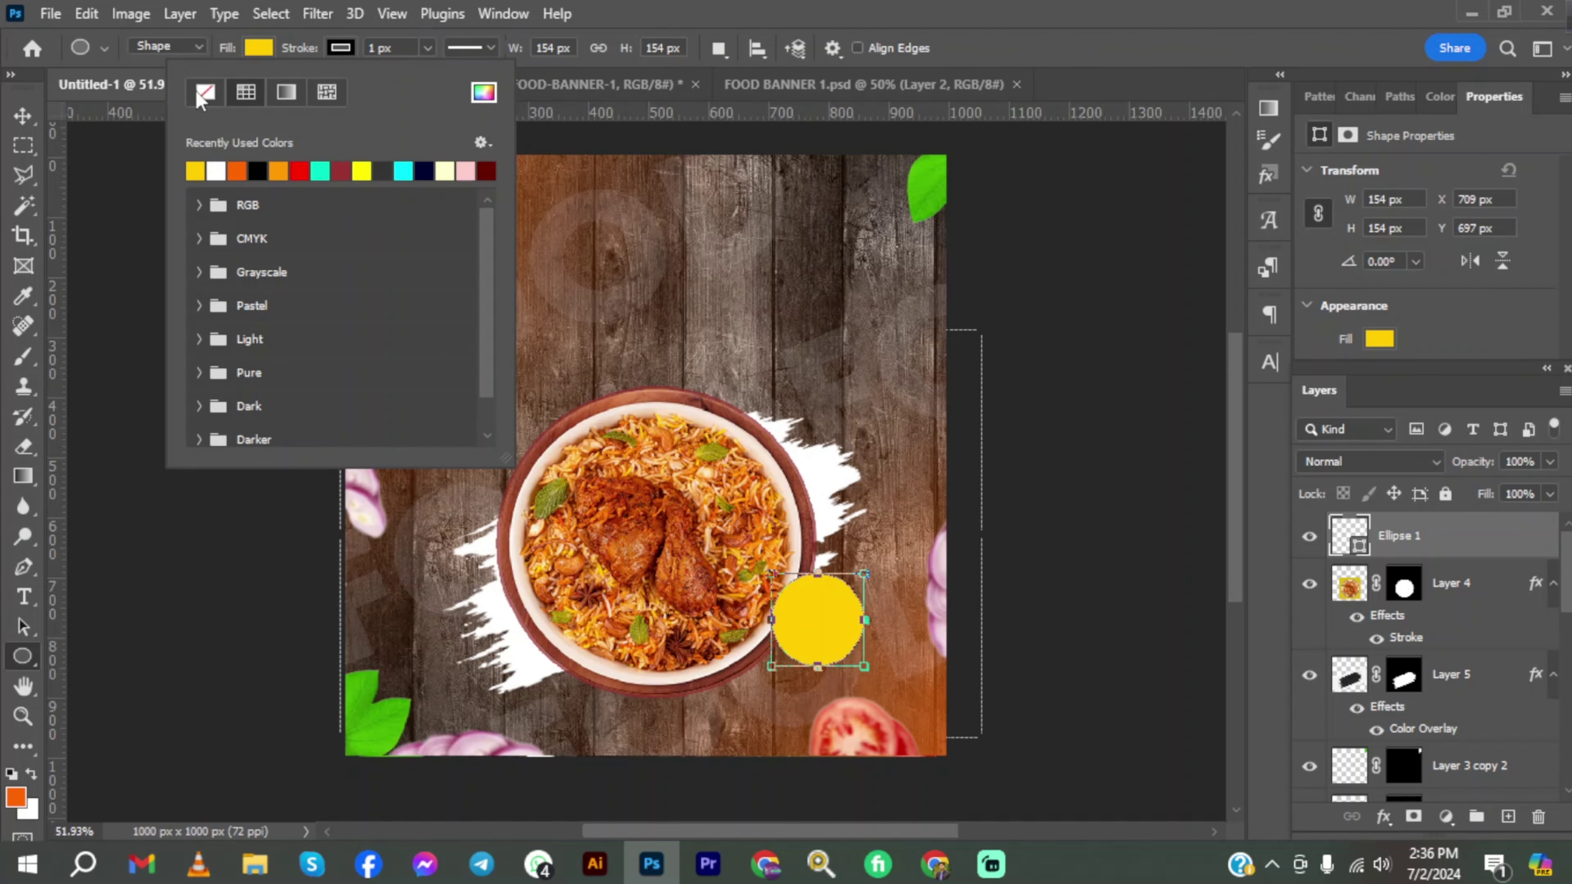
{"action": "left_click", "coordinate": [204, 93]}
{"action": "left_click", "coordinate": [23, 115]}
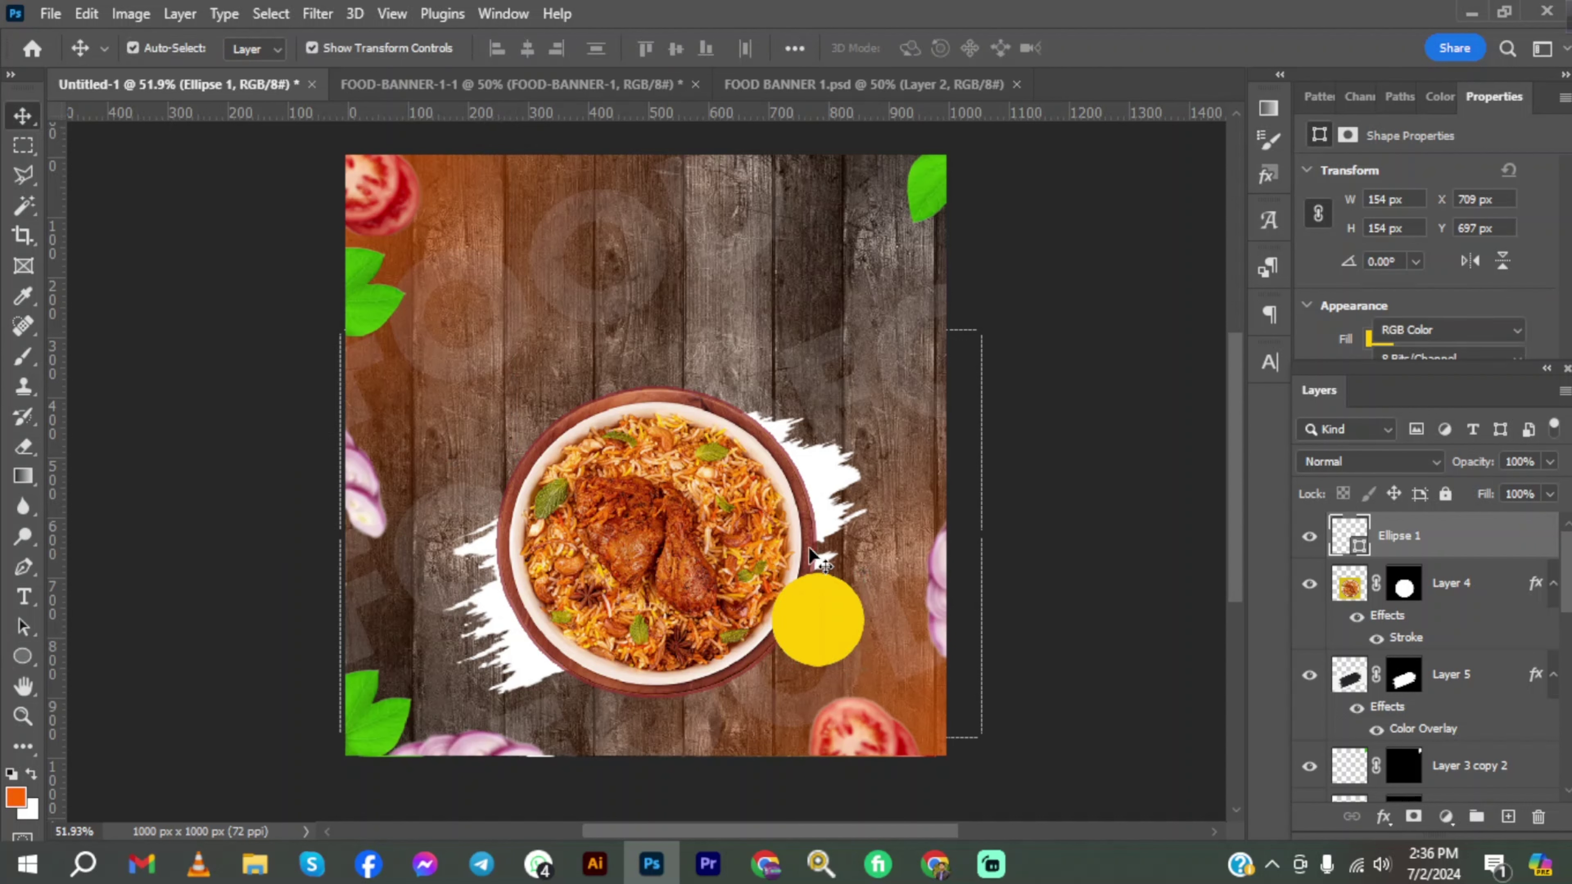
{"action": "left_click_drag", "start_coordinate": [832, 639], "coordinate": [815, 633]}
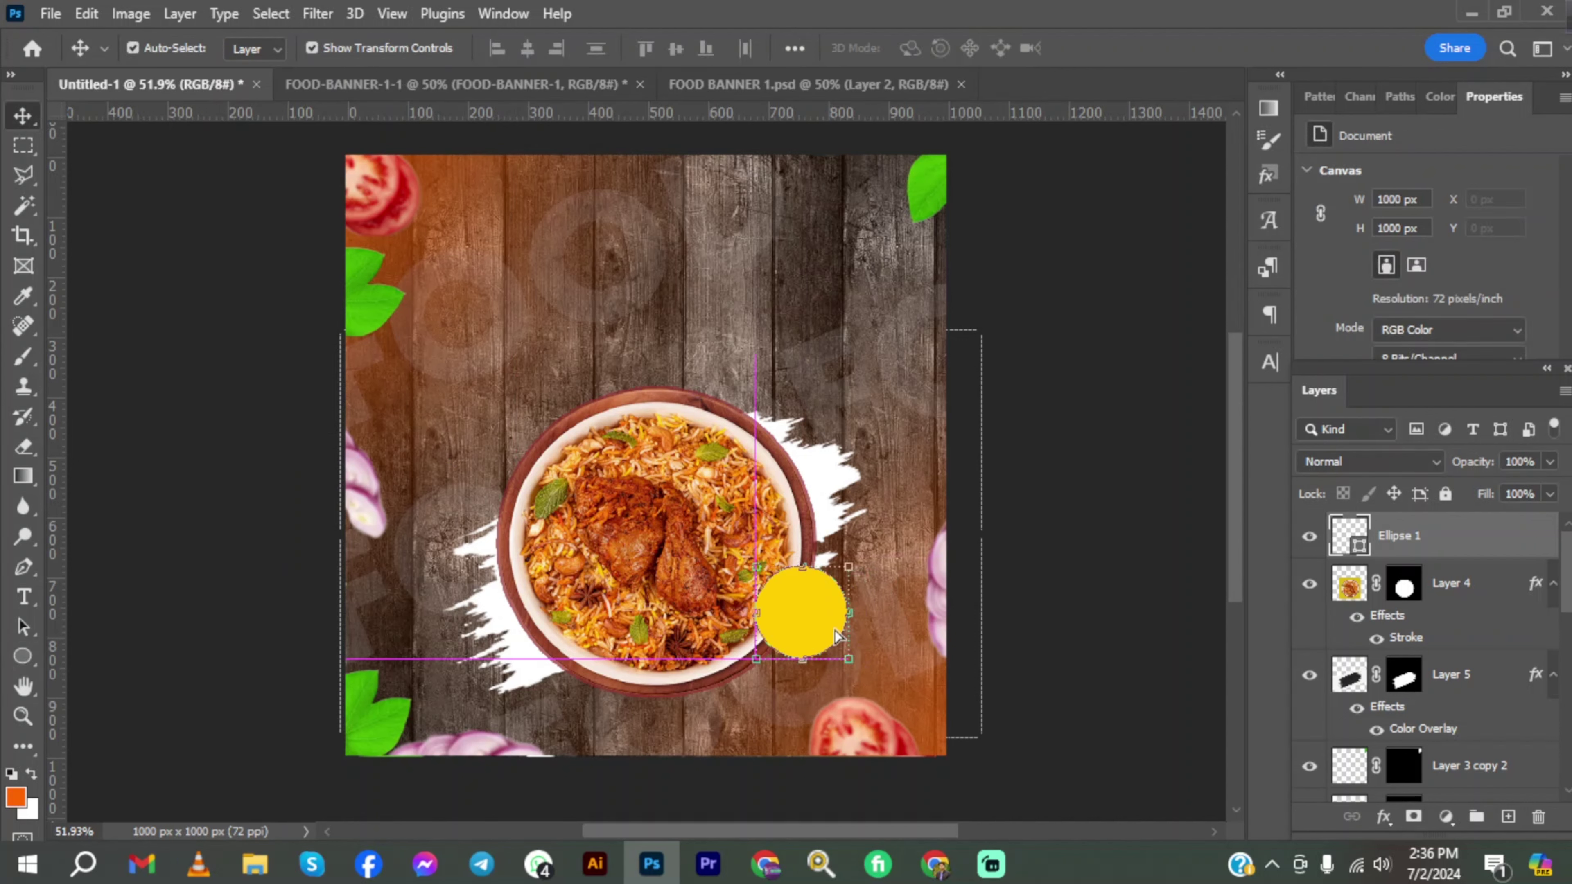
Hide the locked "food" background text layers and add a two-line text "30% OFF" at 50 pt above the bowl.
{"action": "left_click", "coordinate": [23, 597]}
{"action": "left_click", "coordinate": [643, 306]}
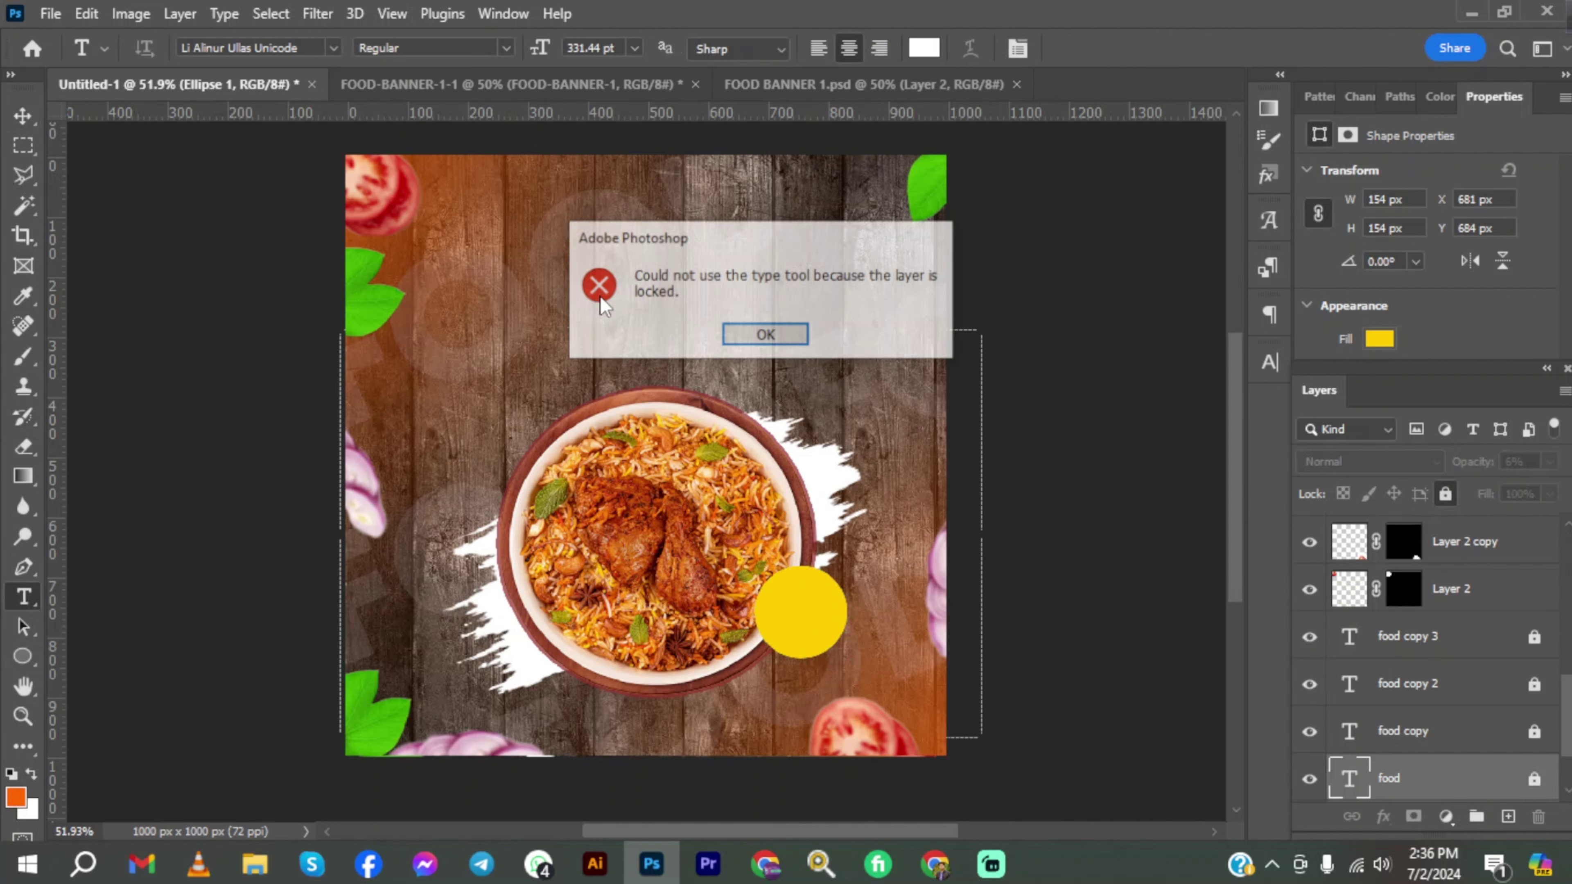
{"action": "left_click", "coordinate": [766, 334]}
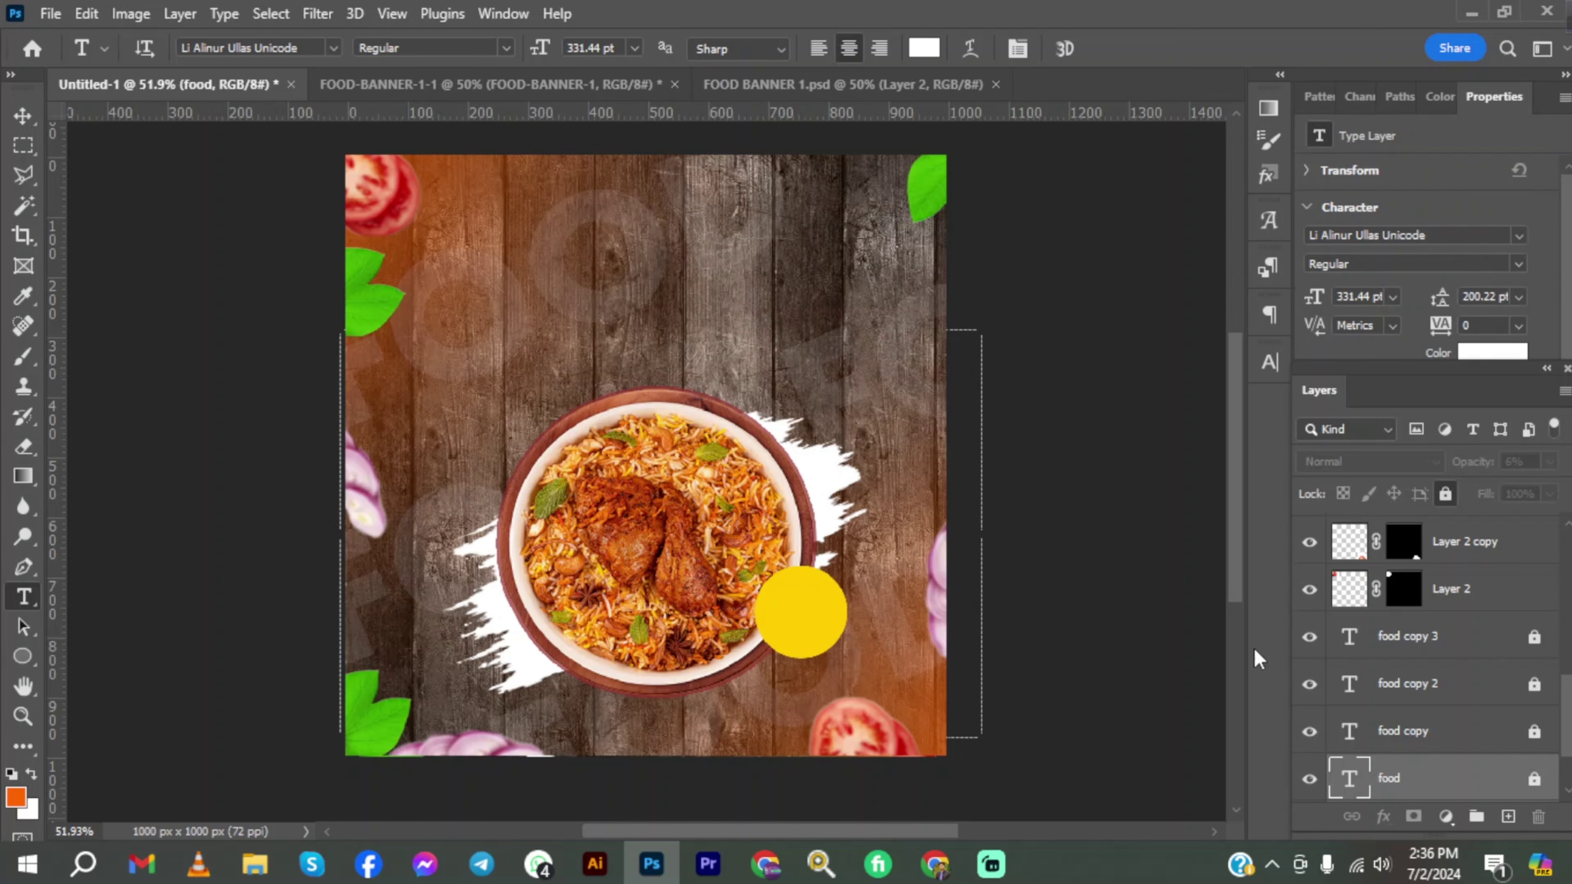
{"action": "left_click_drag", "start_coordinate": [1310, 653], "coordinate": [1310, 731]}
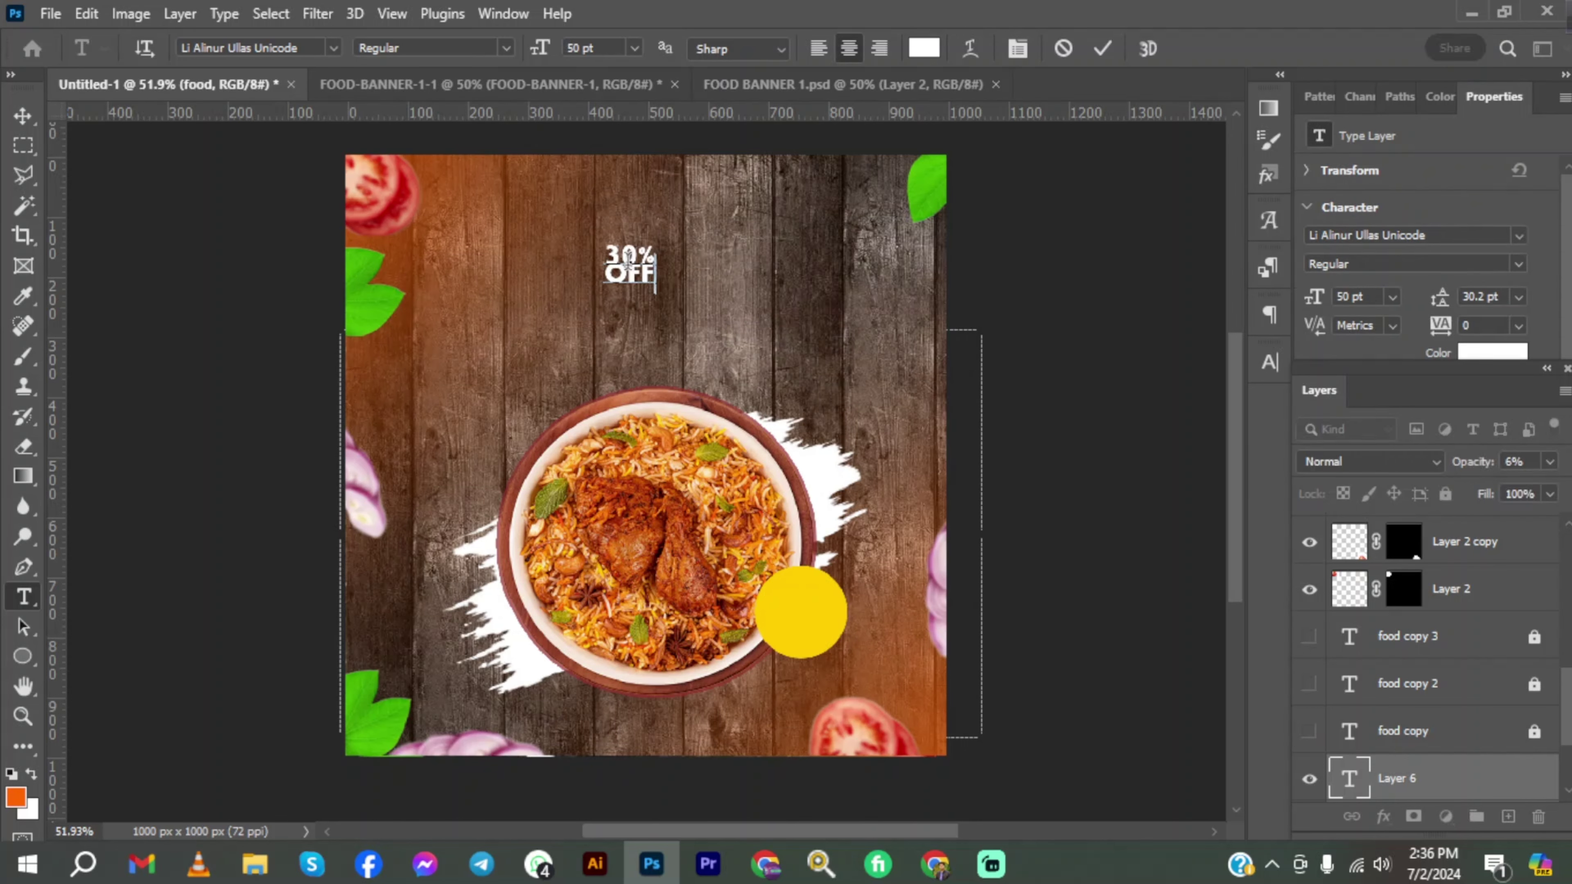
{"action": "key", "text": "ctrl+Return"}
{"action": "key", "text": "v"}
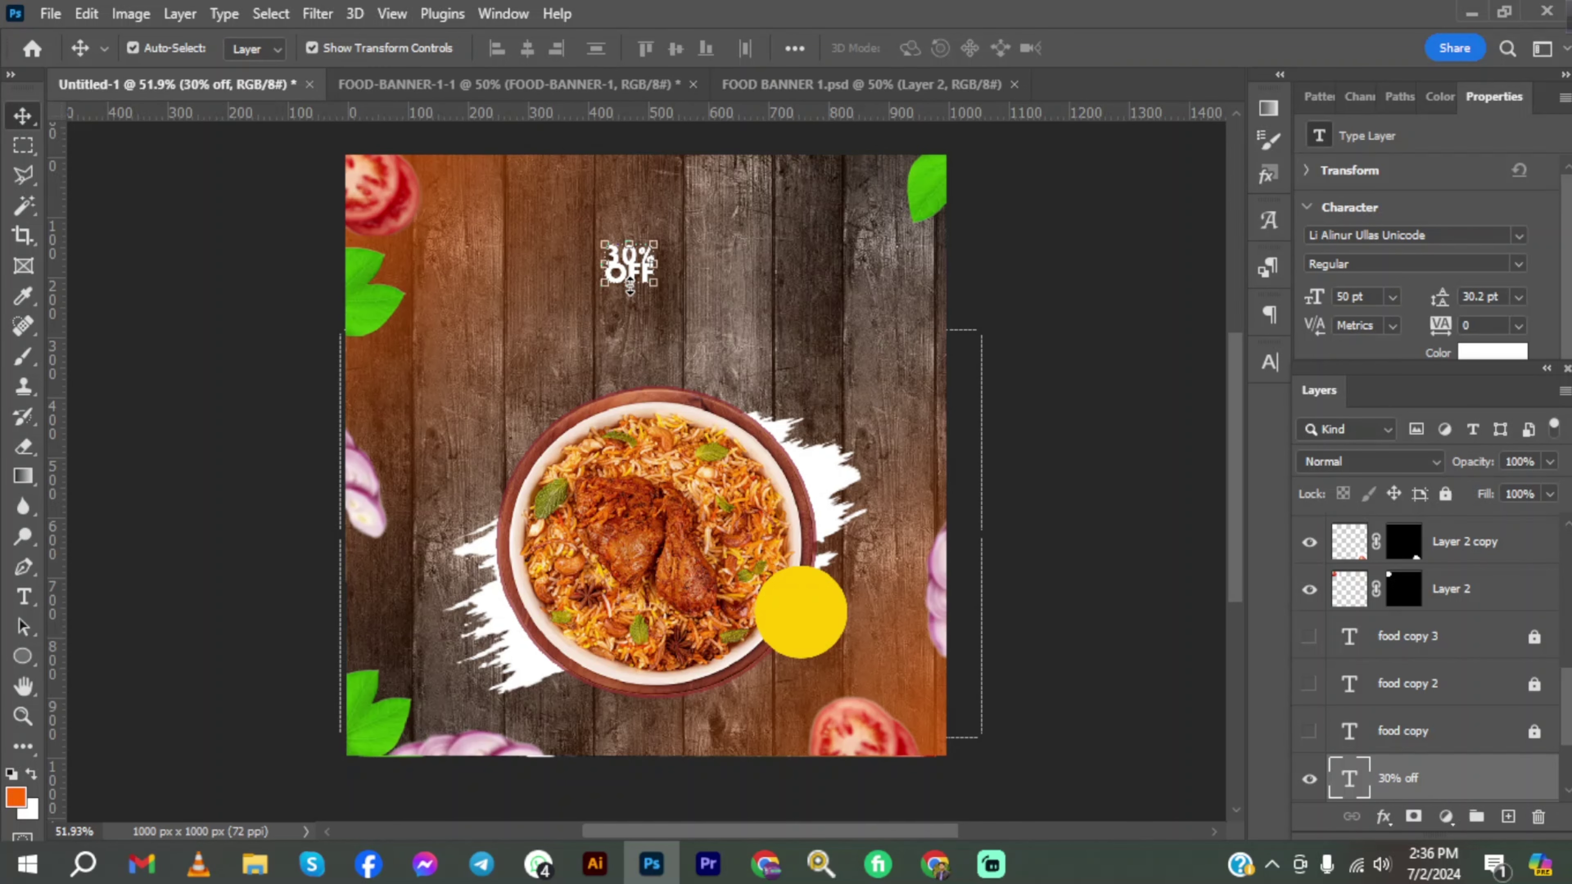
Set the "30% OFF" text in Montserrat Regular with 48 pt leading.
{"action": "left_click", "coordinate": [1269, 361]}
{"action": "left_click", "coordinate": [1132, 395]}
{"action": "key", "text": "Down"}
{"action": "key", "text": "Down"}
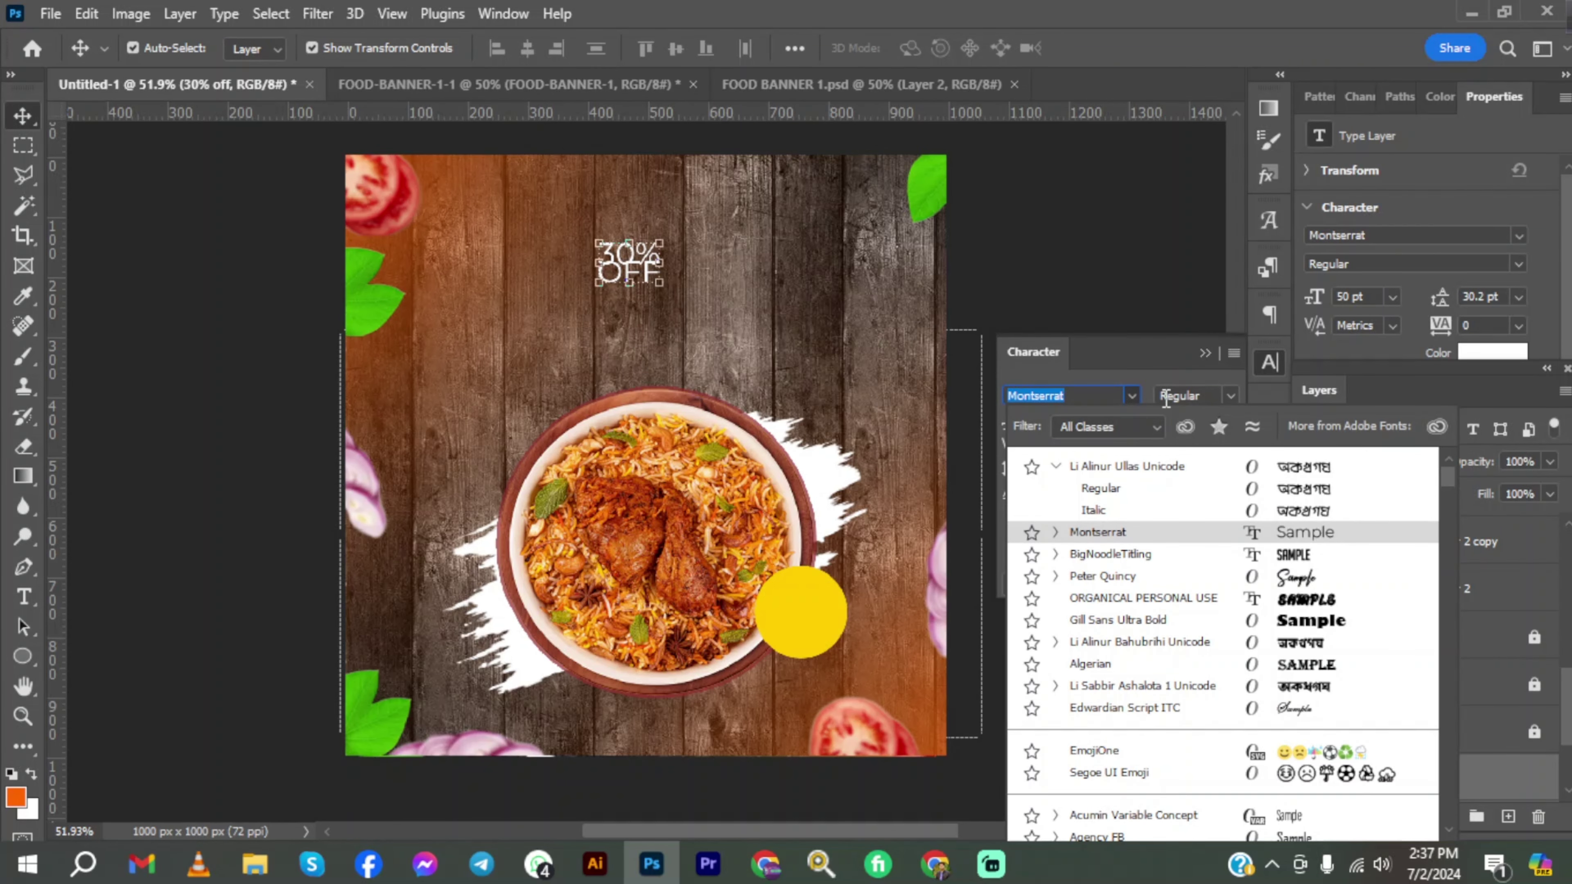
{"action": "key", "text": "Return"}
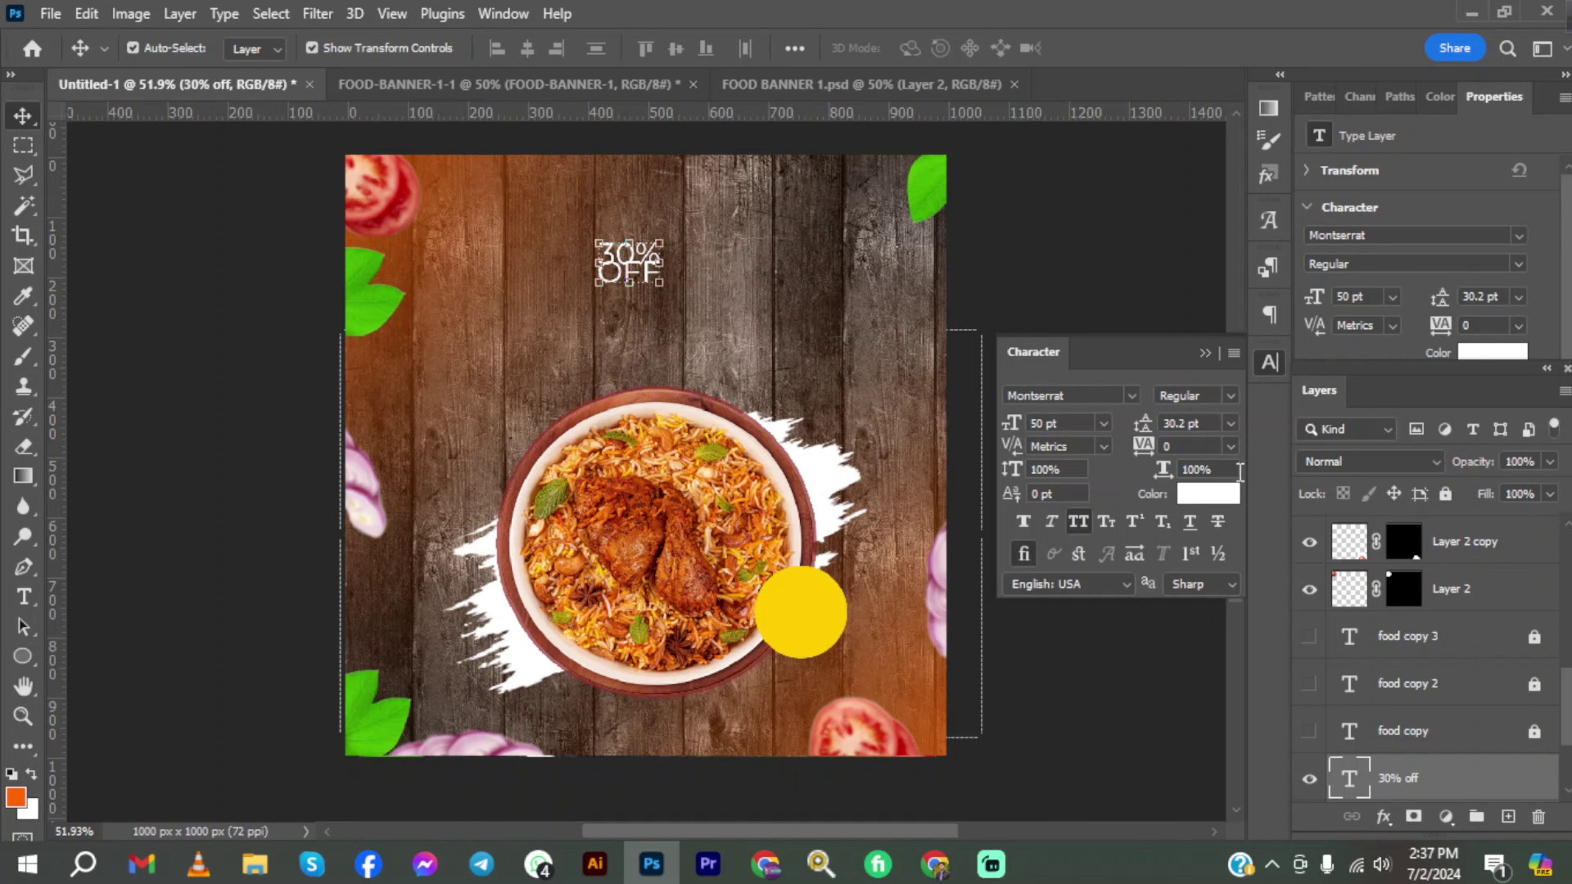
{"action": "left_click", "coordinate": [1229, 425]}
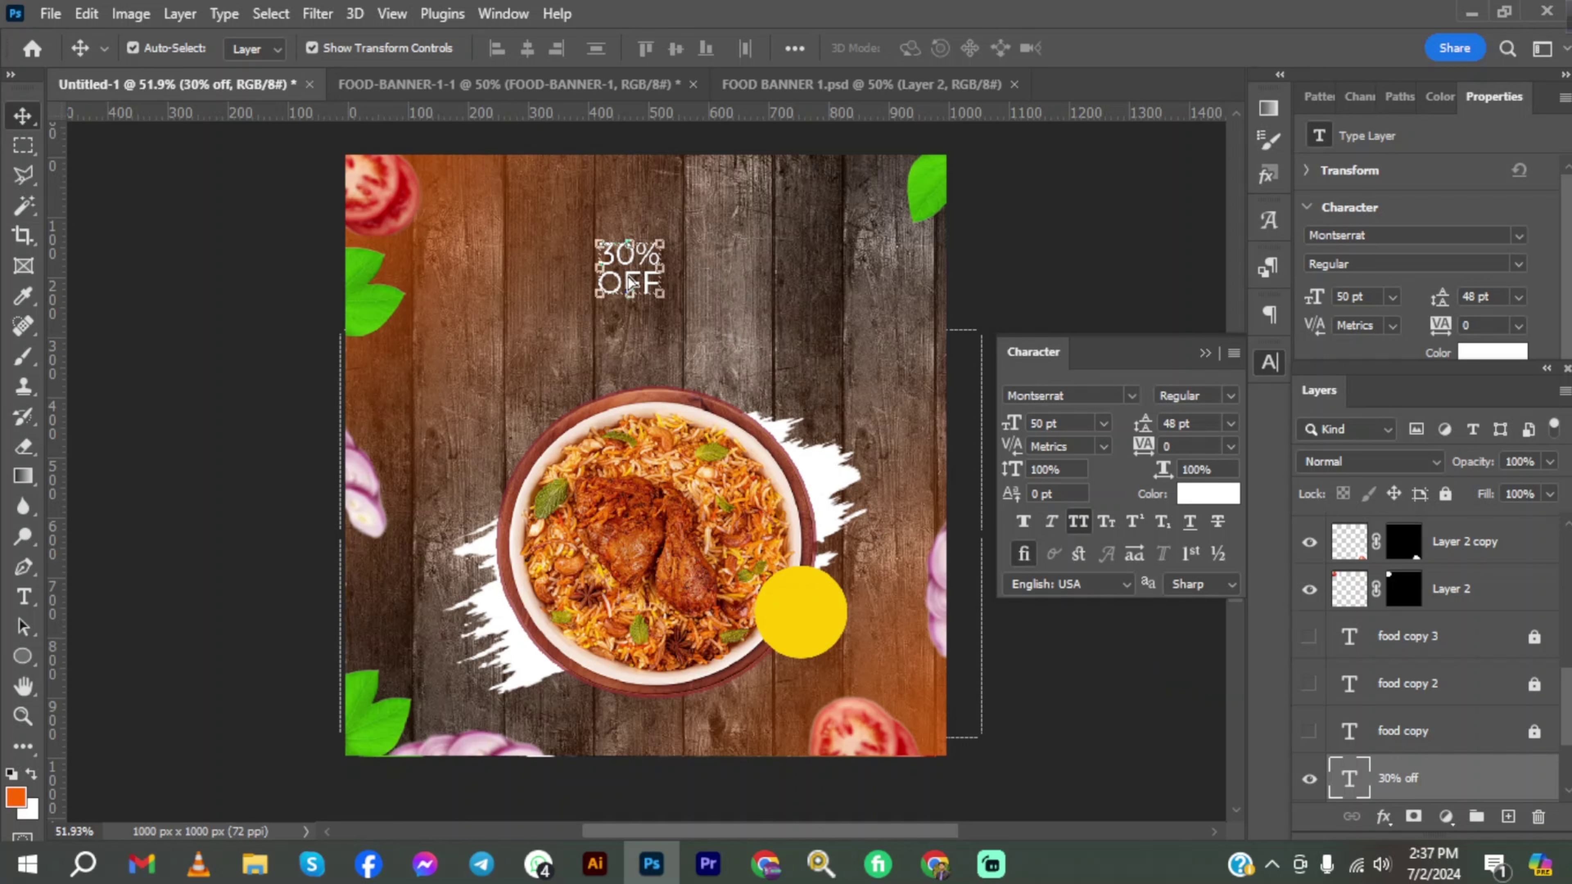
Bring the "30% off" layer above Ellipse 1 in the layer stack and centre the text on the yellow circle.
{"action": "left_click_drag", "start_coordinate": [632, 267], "coordinate": [875, 638]}
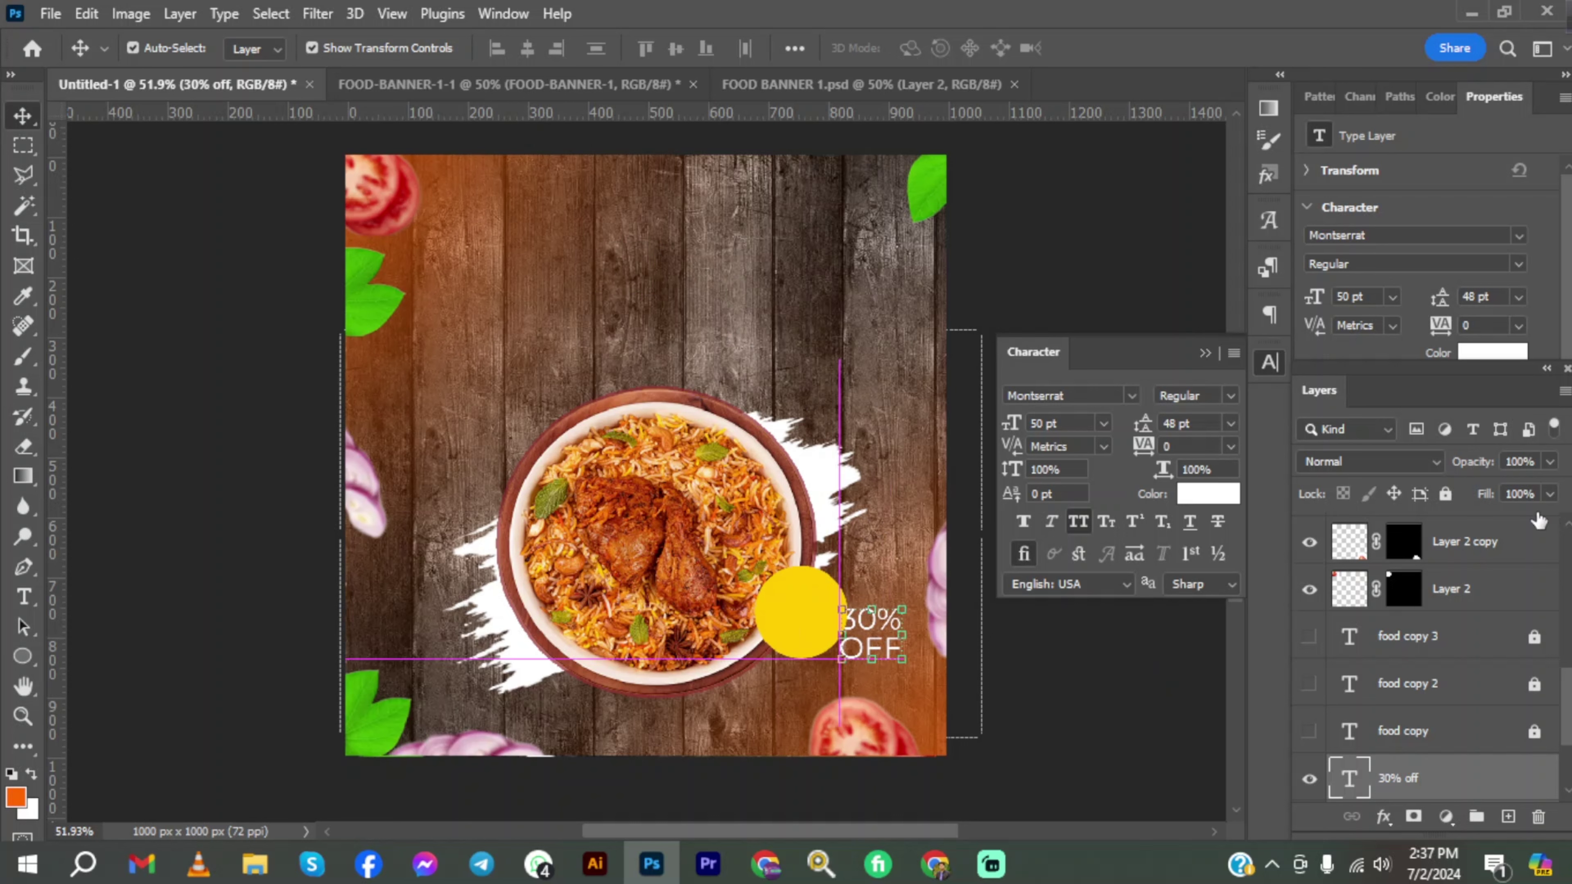
{"action": "left_click_drag", "start_coordinate": [1464, 796], "coordinate": [1472, 495]}
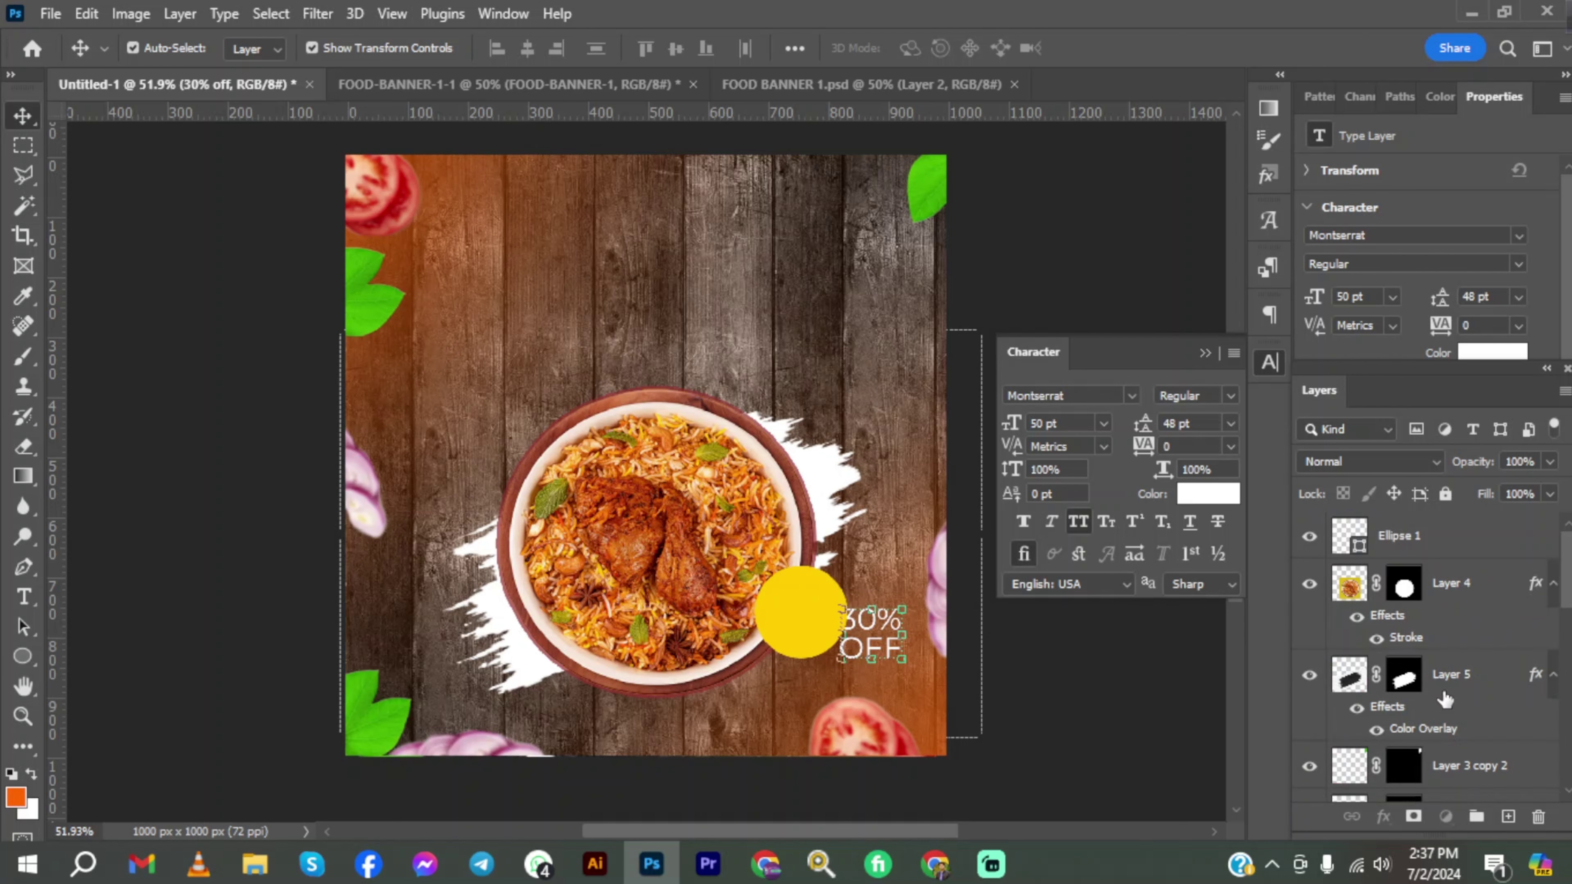
{"action": "left_click", "coordinate": [872, 643]}
{"action": "left_click_drag", "start_coordinate": [1458, 751], "coordinate": [1457, 520]}
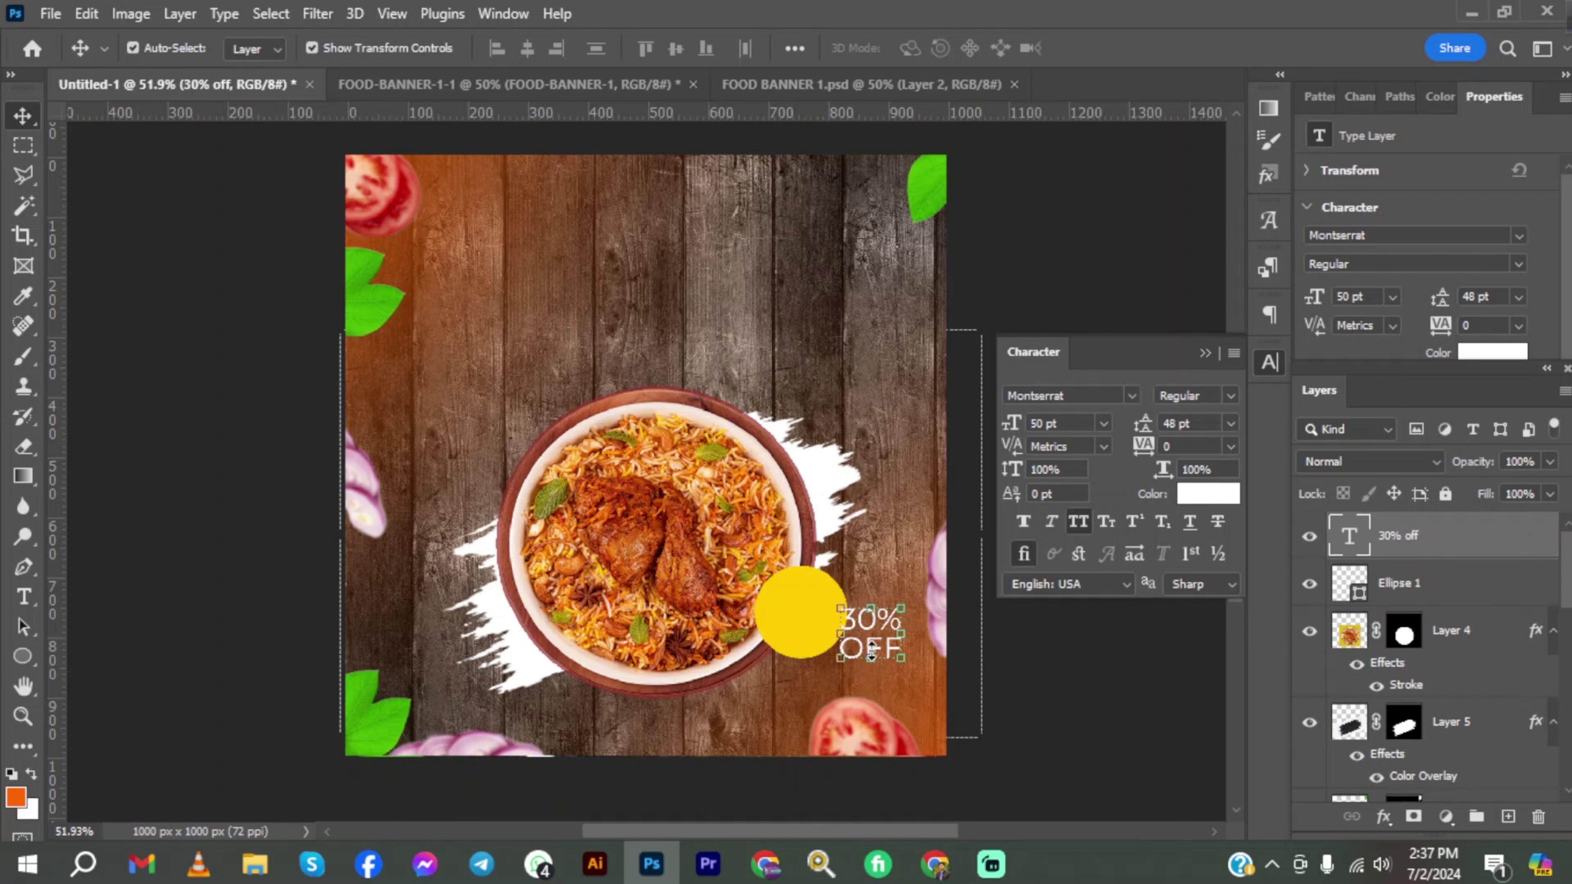
{"action": "left_click_drag", "start_coordinate": [859, 652], "coordinate": [788, 632]}
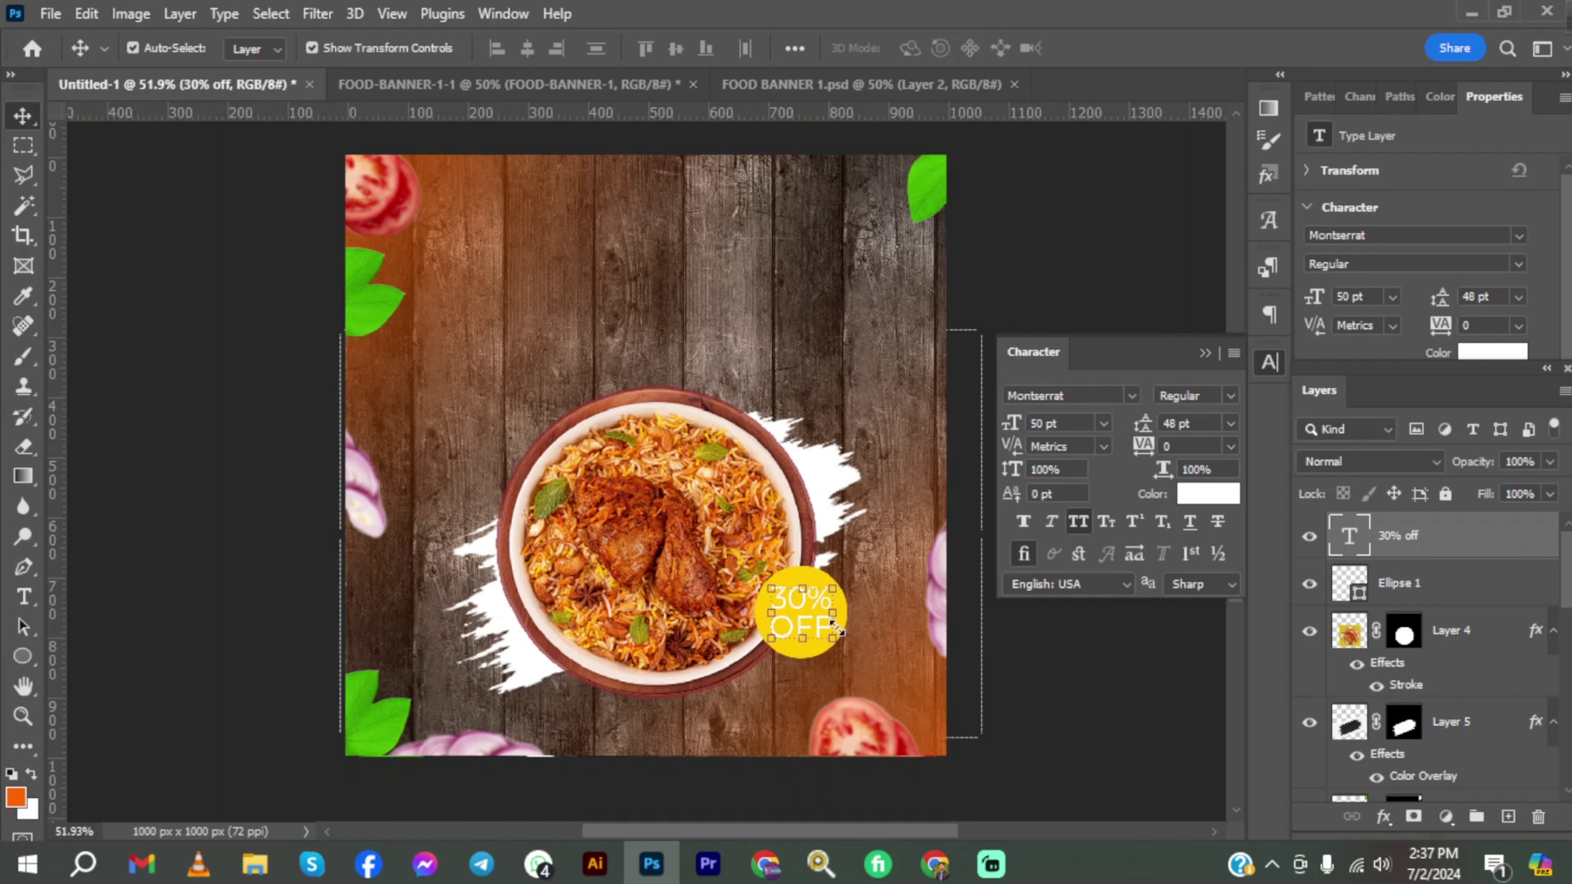
Change the colour of the "30% OFF" text to black.
{"action": "left_click", "coordinate": [1195, 499]}
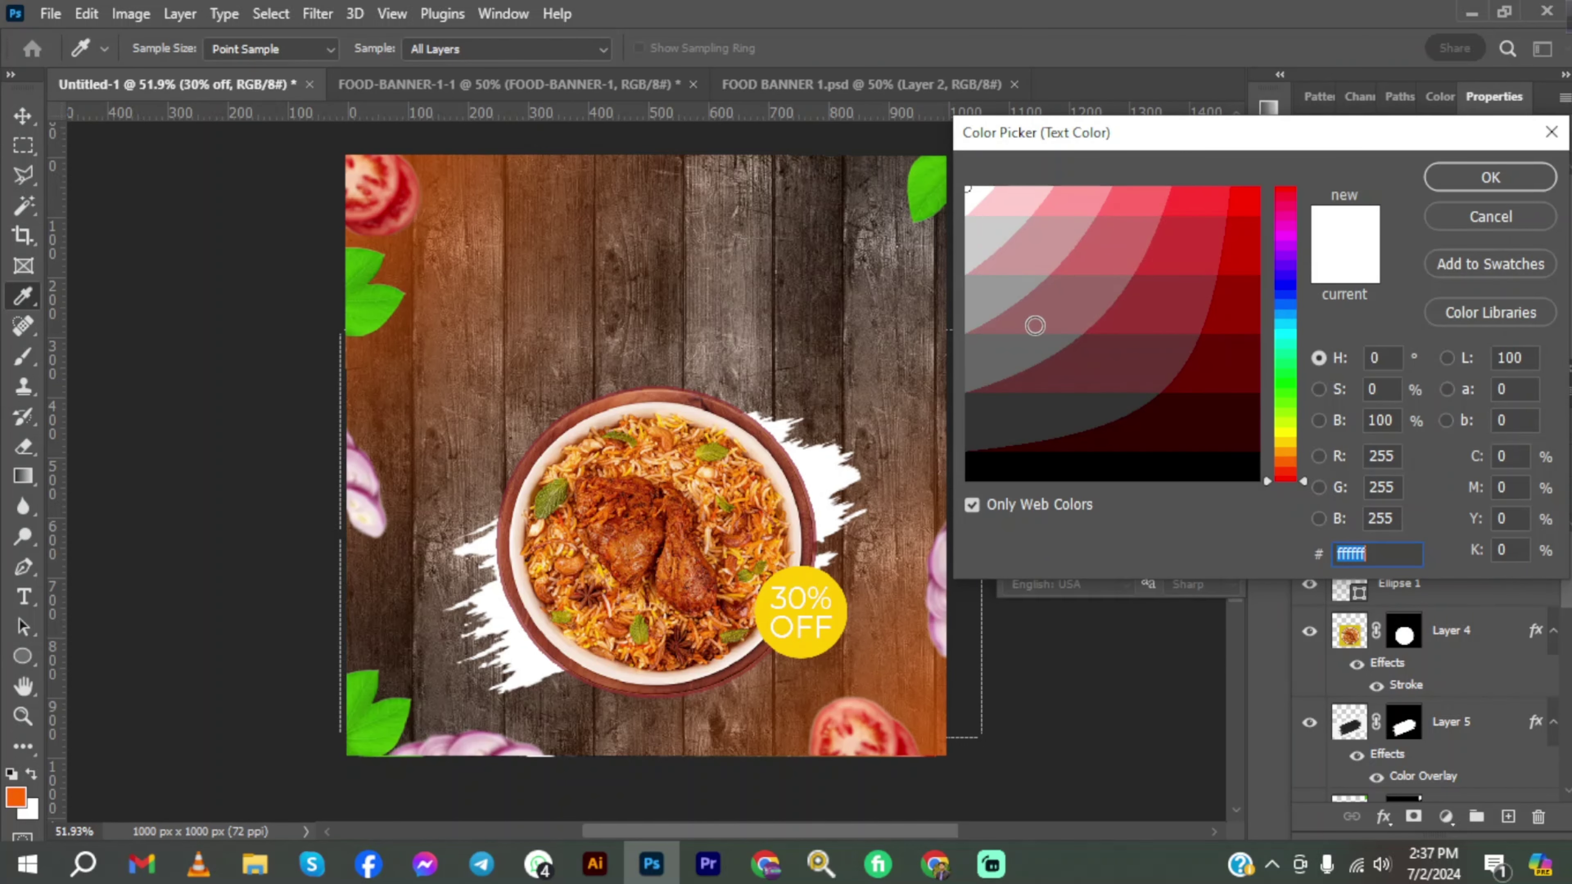
{"action": "left_click_drag", "start_coordinate": [1036, 322], "coordinate": [968, 480]}
{"action": "left_click", "coordinate": [1490, 178]}
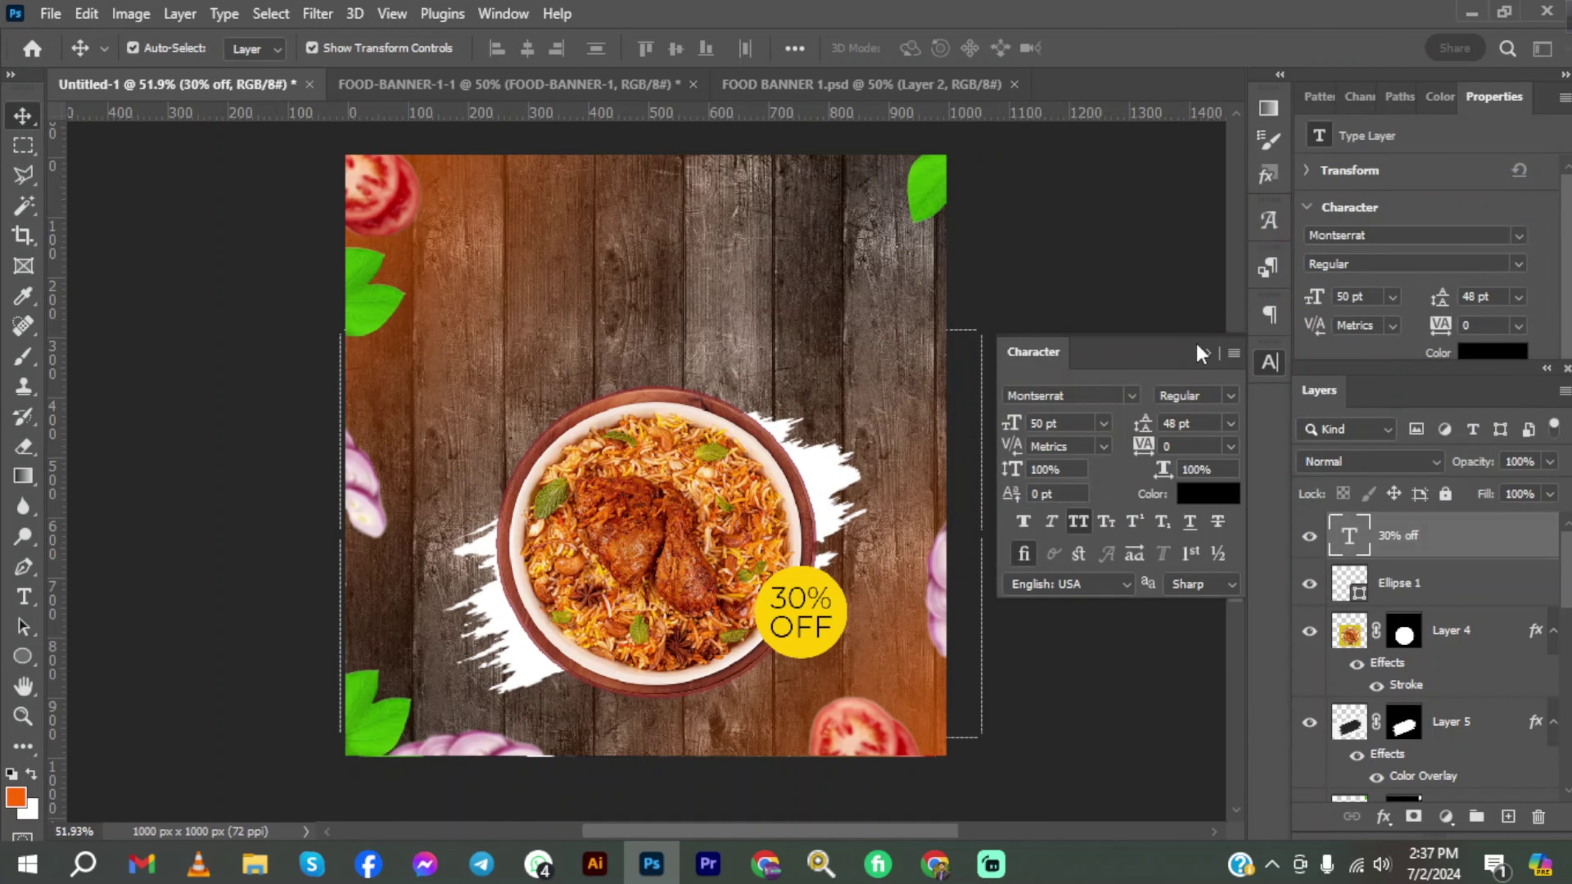
{"action": "left_click", "coordinate": [1144, 293]}
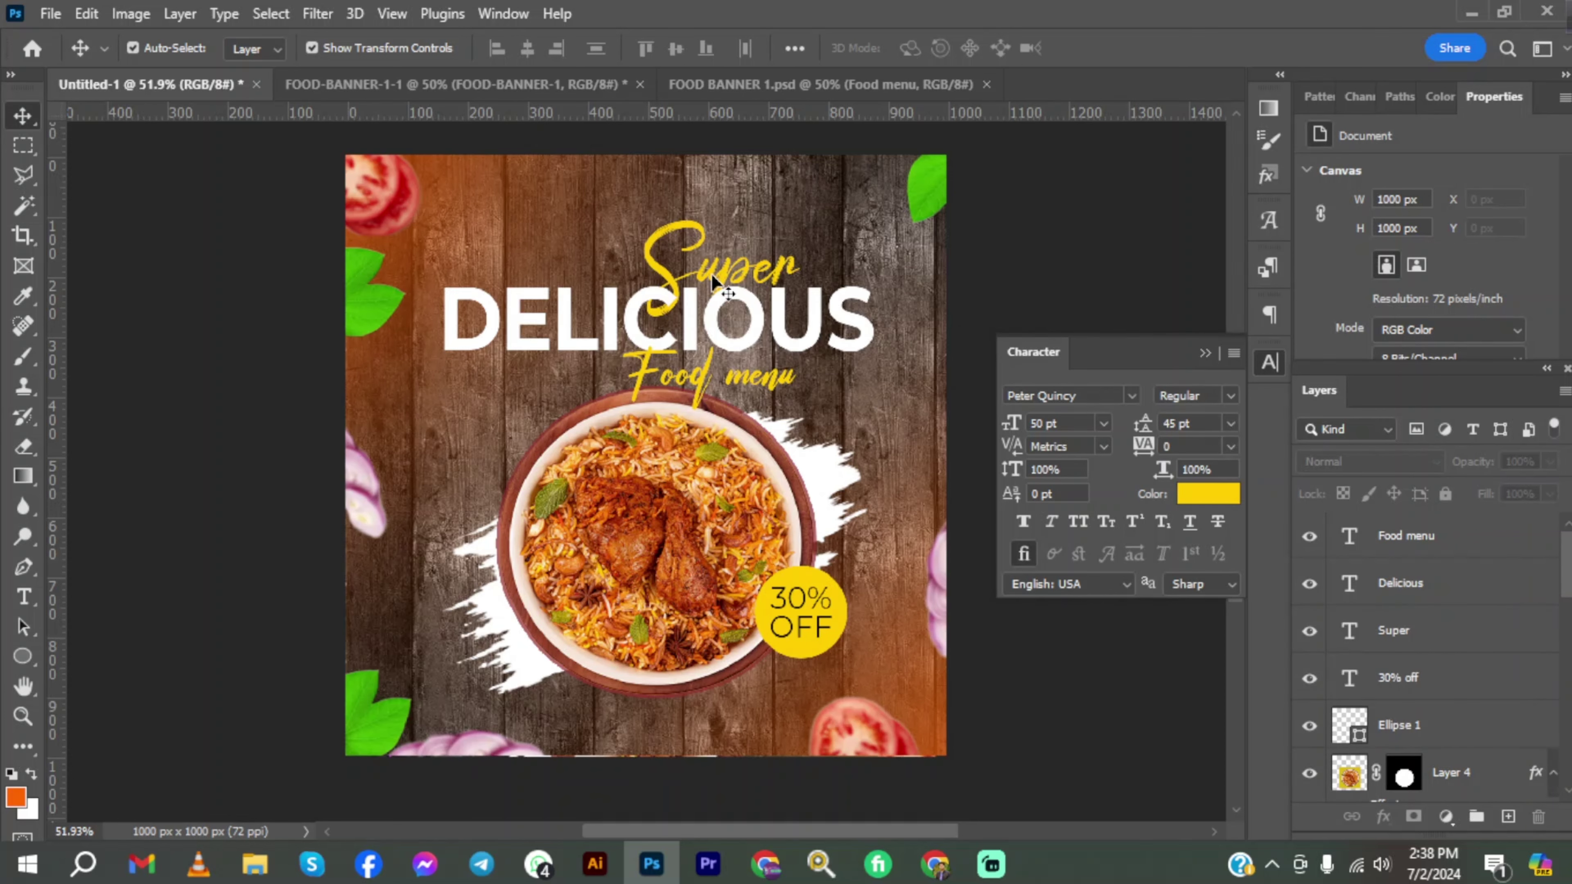
Space out the headline above the bowl by moving "Super" up and left, raising "DELICIOUS" below it, and placing "Food menu" underneath.
{"action": "left_click", "coordinate": [684, 270]}
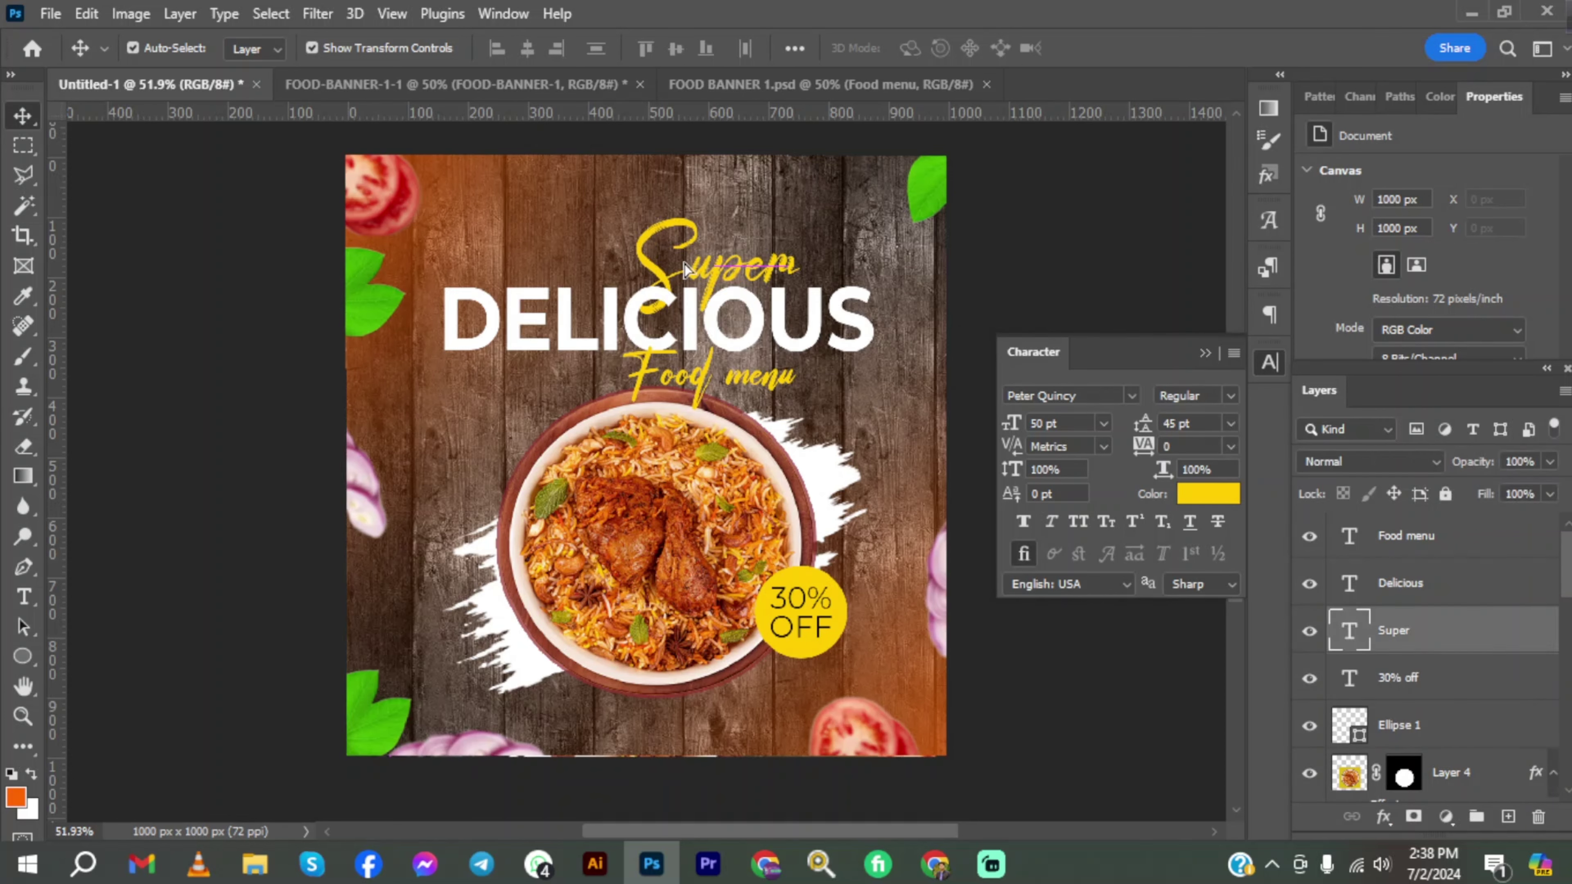
{"action": "left_click_drag", "start_coordinate": [684, 270], "coordinate": [622, 228]}
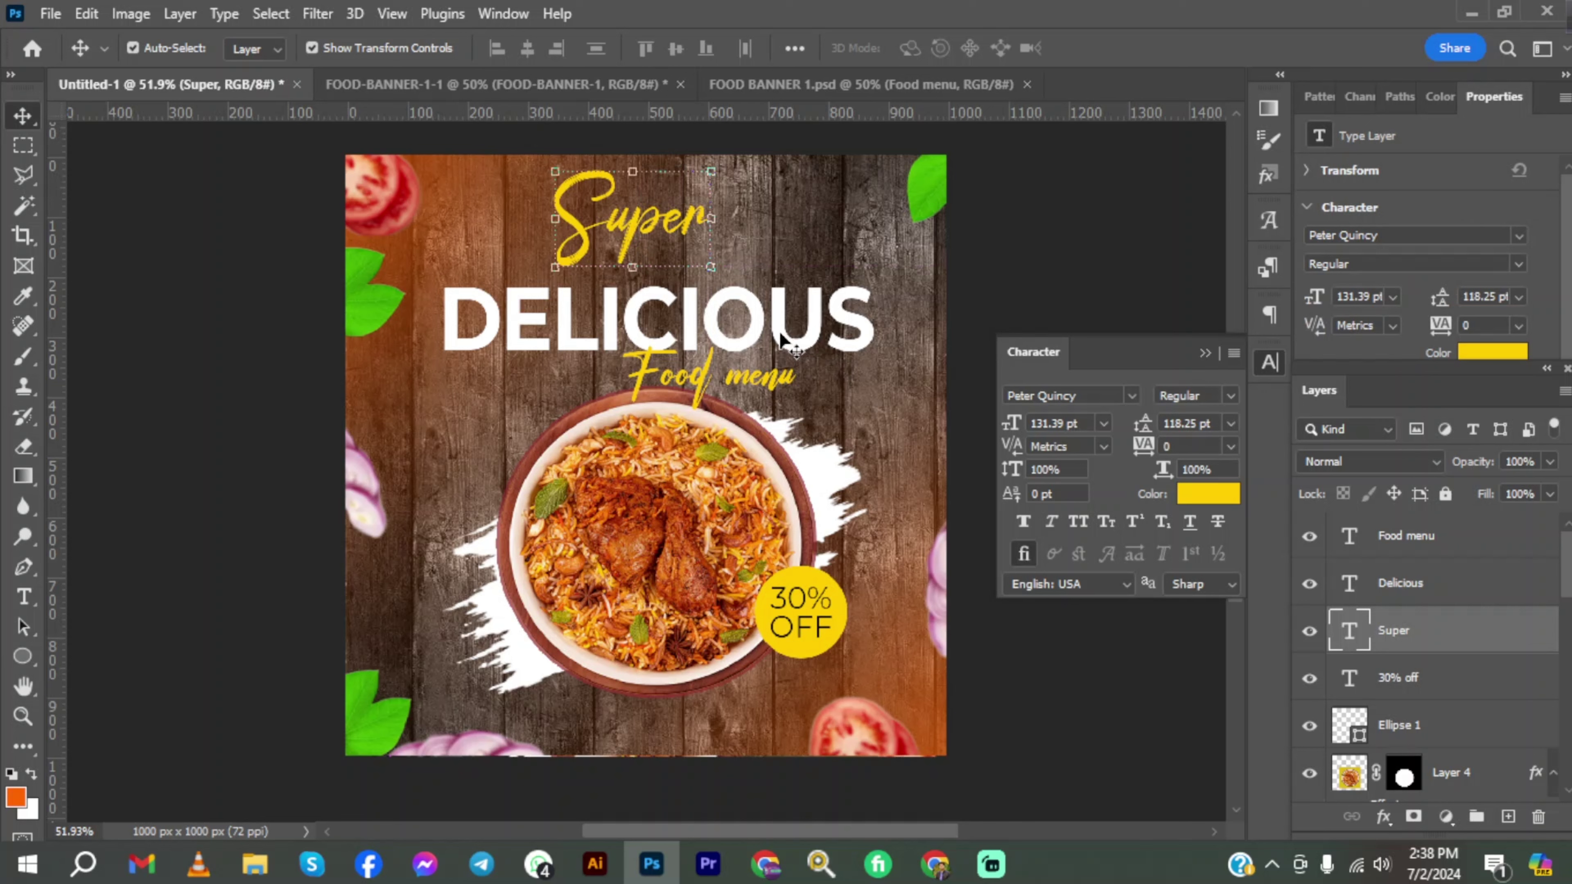
{"action": "left_click_drag", "start_coordinate": [781, 339], "coordinate": [780, 300]}
{"action": "left_click_drag", "start_coordinate": [712, 374], "coordinate": [656, 353]}
{"action": "left_click", "coordinate": [1077, 356]}
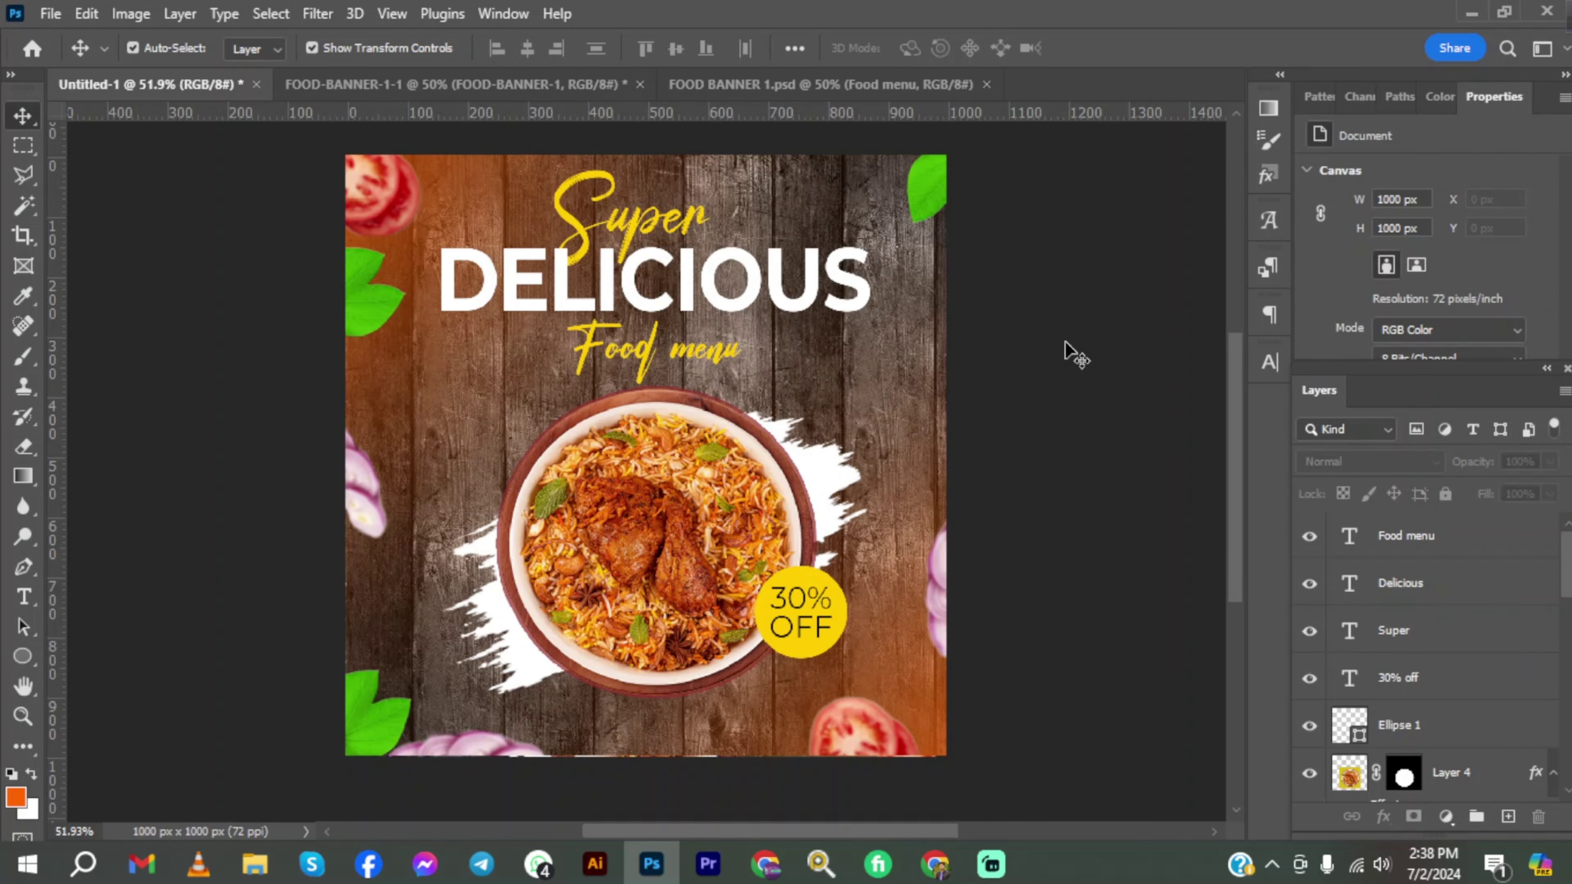